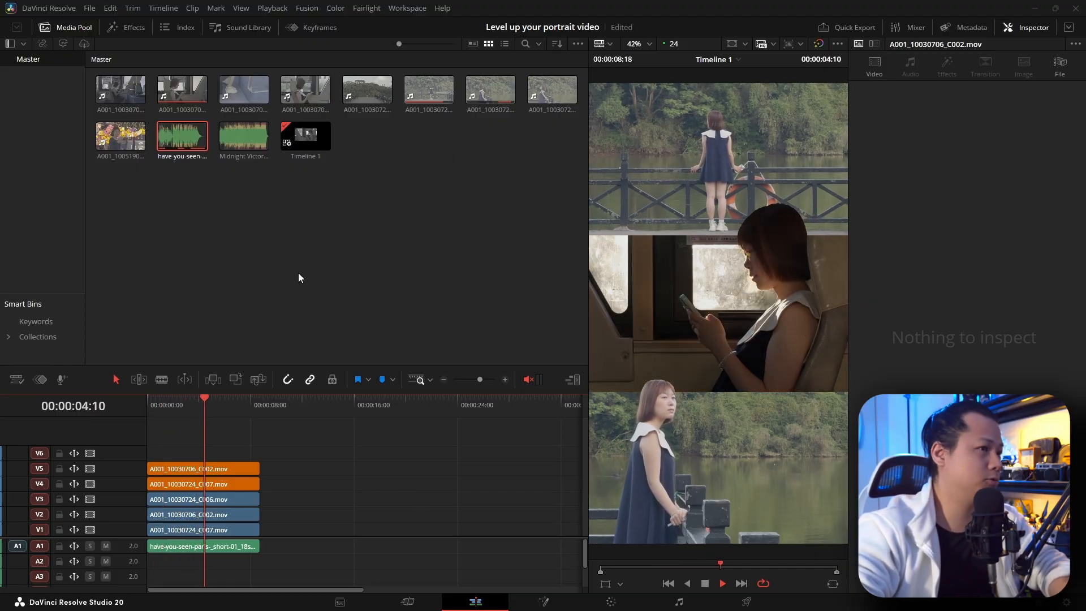
Step: Create a new timeline with custom settings: vertical 1080 x 1920 resolution and 30 frames per second
key(space)
click(385, 241)
right_click(383, 217)
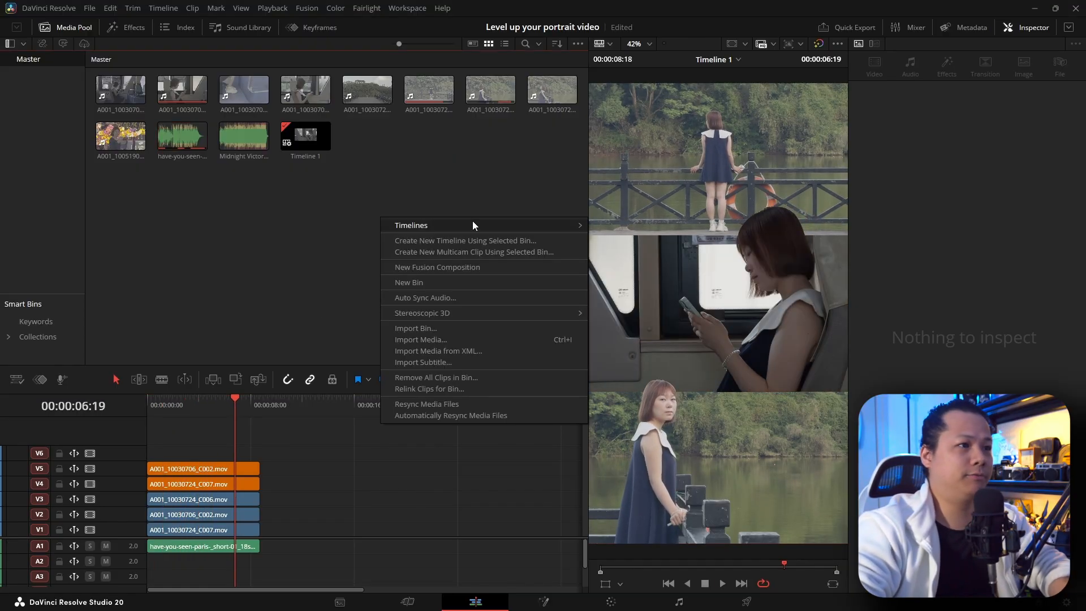
mouse_move(473, 222)
click(619, 225)
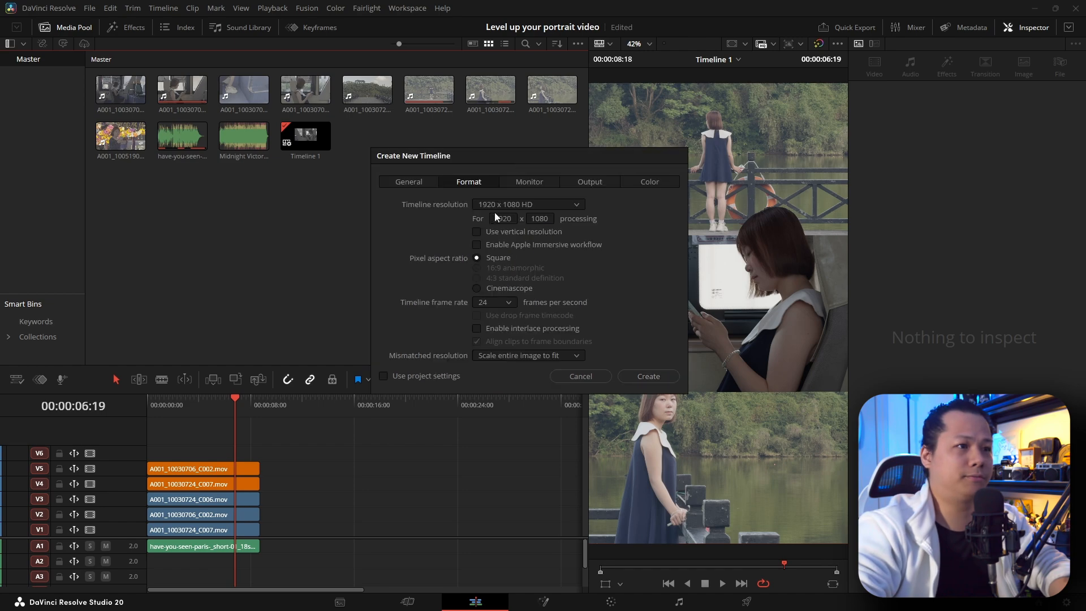
click(513, 230)
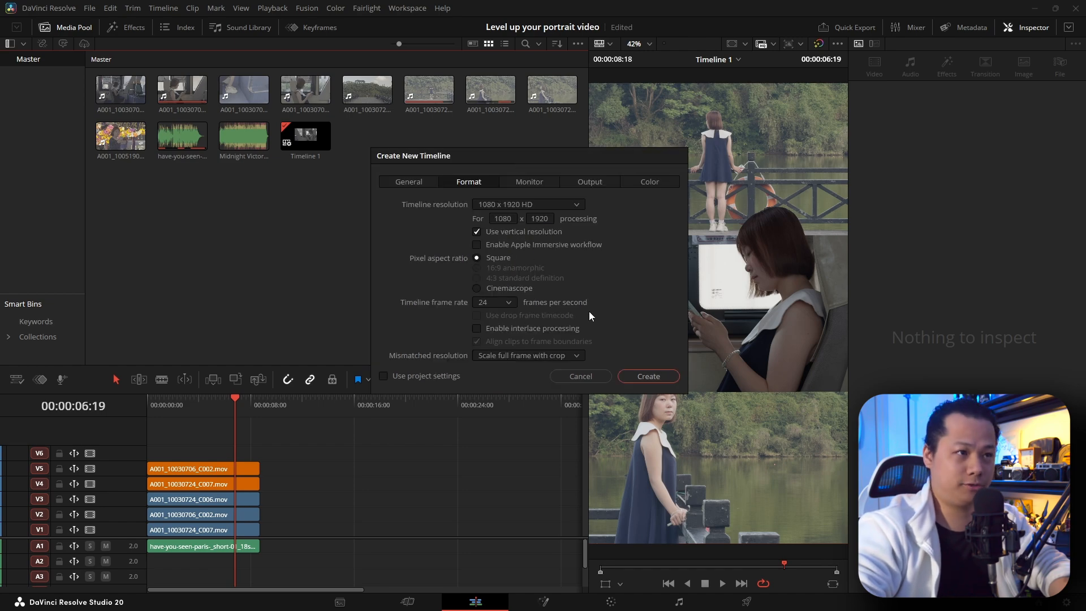
click(478, 304)
click(495, 382)
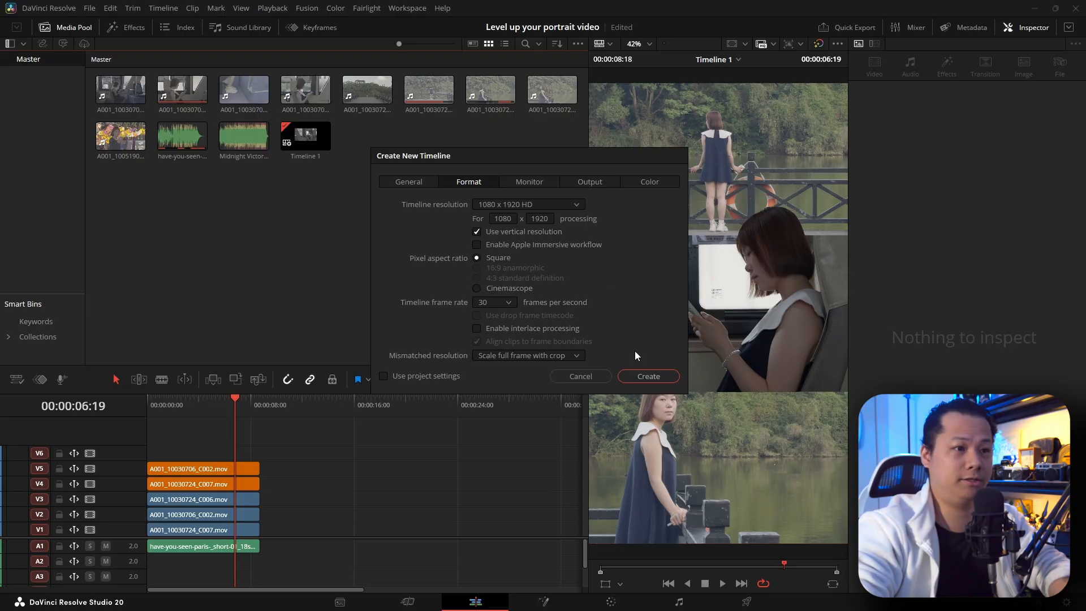
click(644, 375)
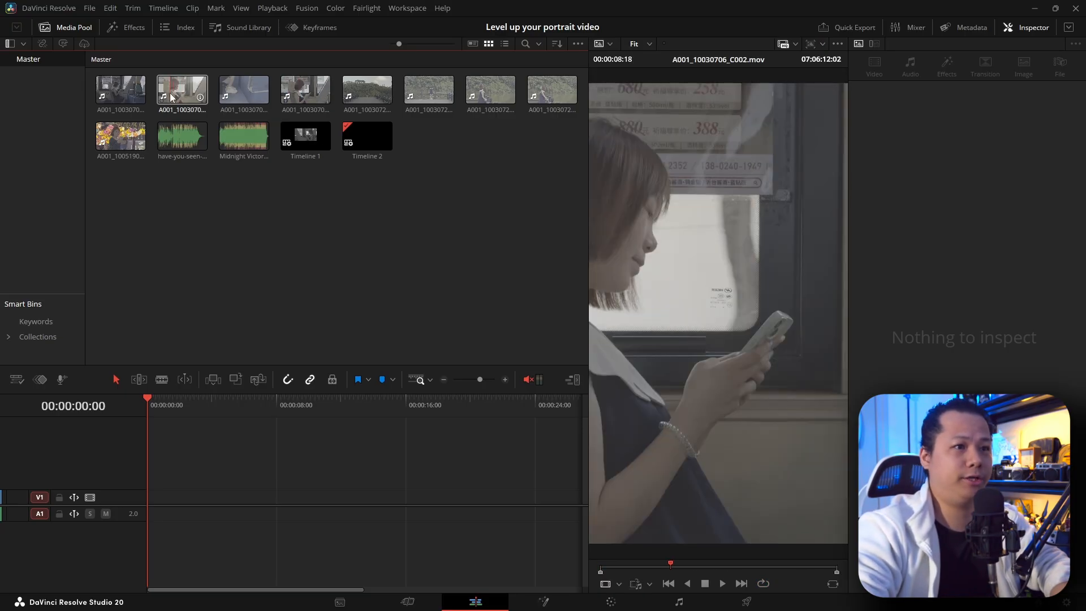
Step: Stack A001_10030706_C002 on V1, A001_10030724_C006 on V2 and A001_10051901_C001 on V3, all at the timeline start
drag(172, 97, 185, 501)
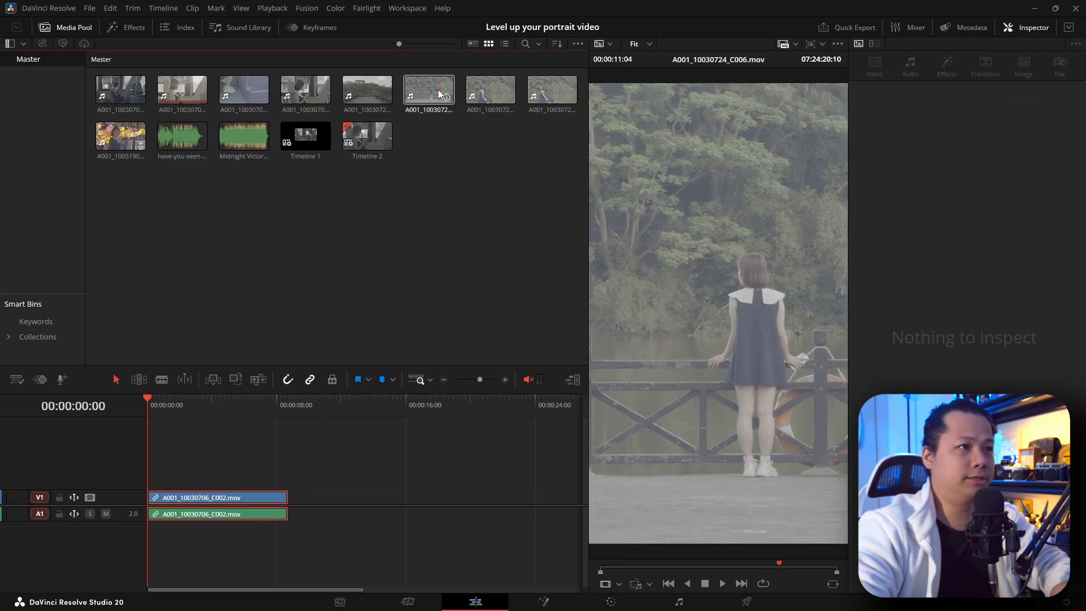
drag(432, 91, 175, 482)
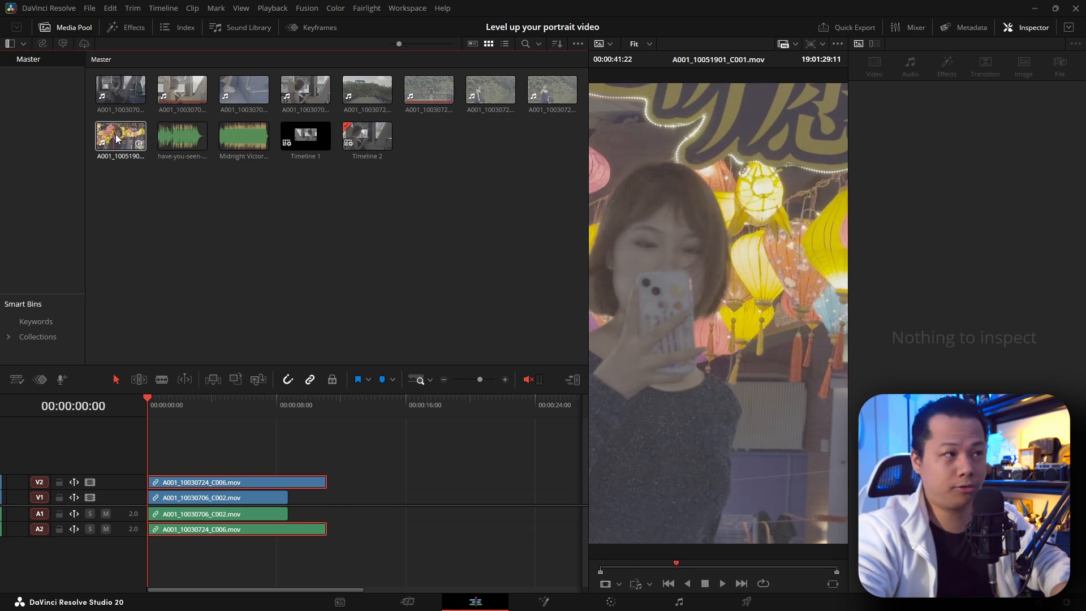
drag(113, 140, 229, 475)
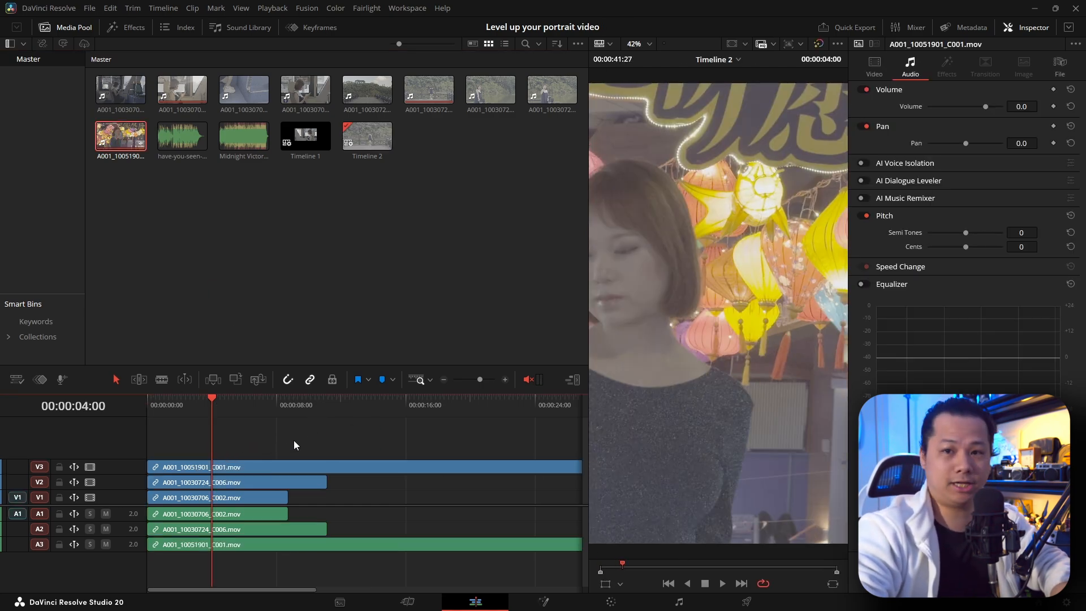
Step: Trim the start of the A001_10051901_C001 clip to about 00:00:25:28 and move the remainder down to V1
click(289, 410)
drag(292, 409, 394, 410)
scroll(303, 413, right, 3)
drag(268, 410, 259, 405)
scroll(268, 408, down, 3)
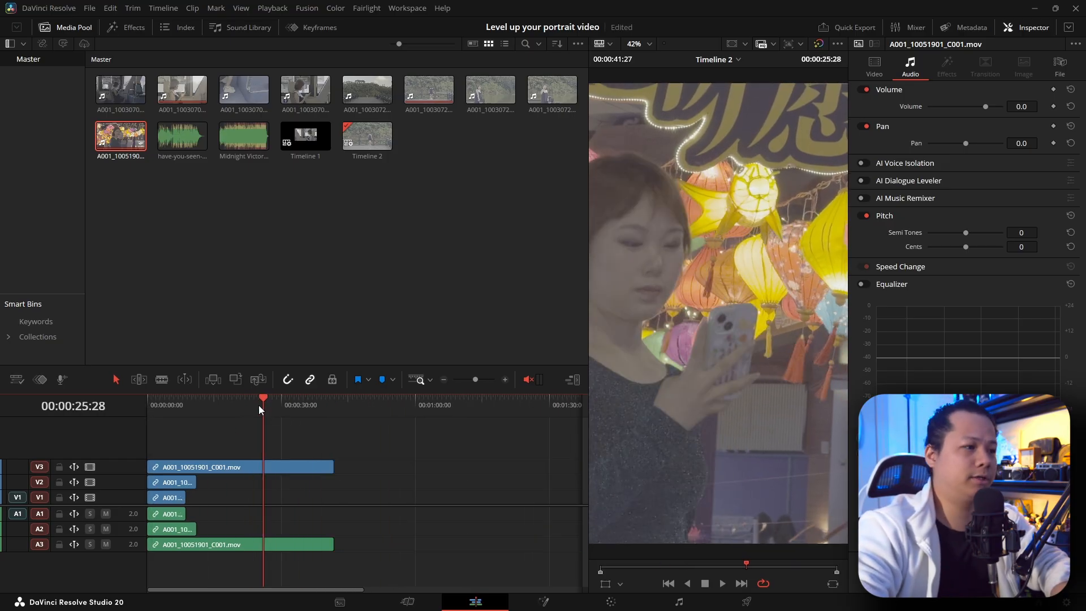
drag(149, 467, 250, 462)
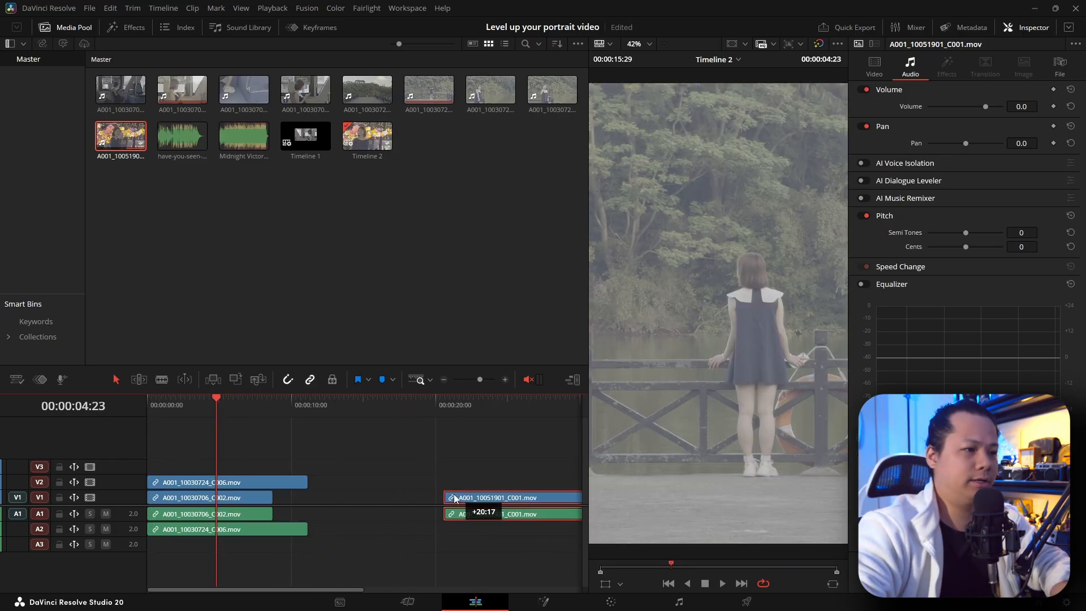
drag(459, 499, 541, 501)
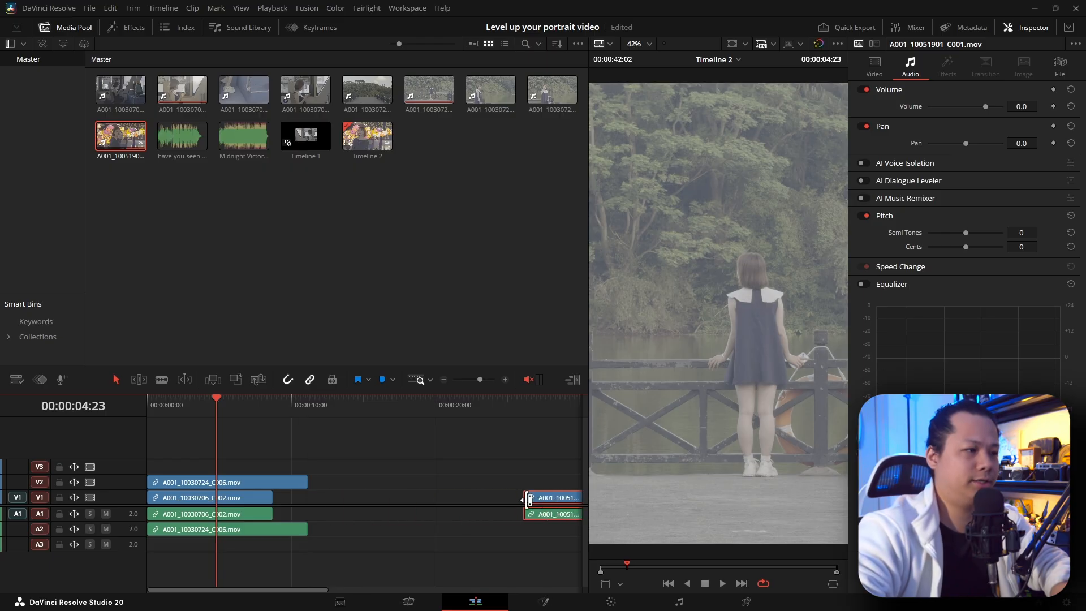
Step: Trim the end of the A001_10030724_C006 clip to 00:00:10:02 and move it to V1 just before the A001_10051901_C001 clip
click(213, 398)
drag(175, 407, 292, 421)
drag(302, 479, 282, 480)
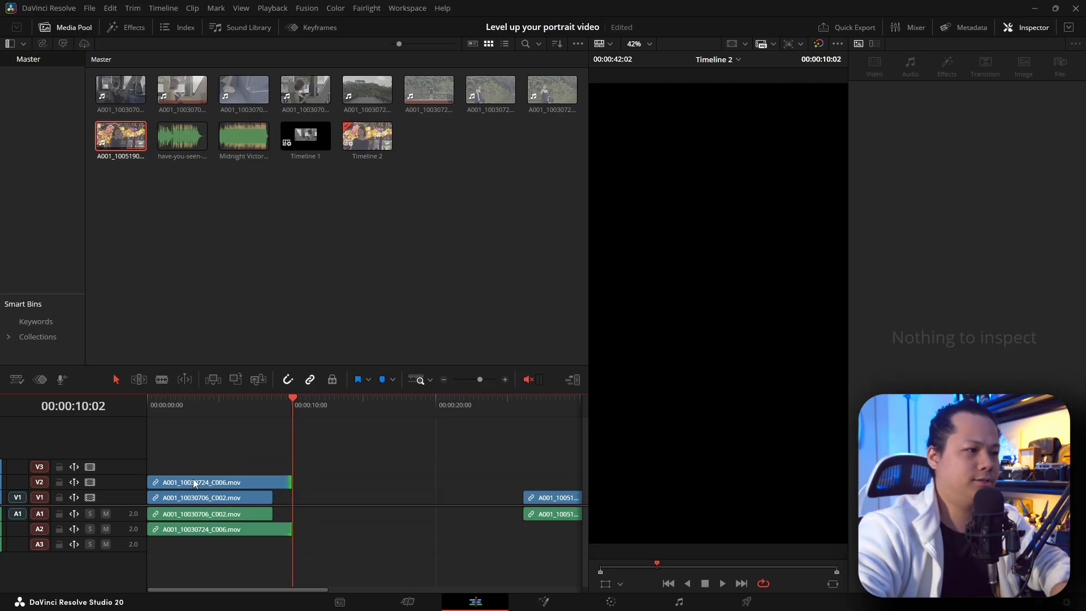
drag(195, 483, 413, 495)
Step: Play the A001_10030706_C002 clip from its start and view its video properties
mouse_move(161, 406)
mouse_down()
mouse_move(209, 413)
mouse_move(140, 409)
mouse_up()
key(space)
click(240, 446)
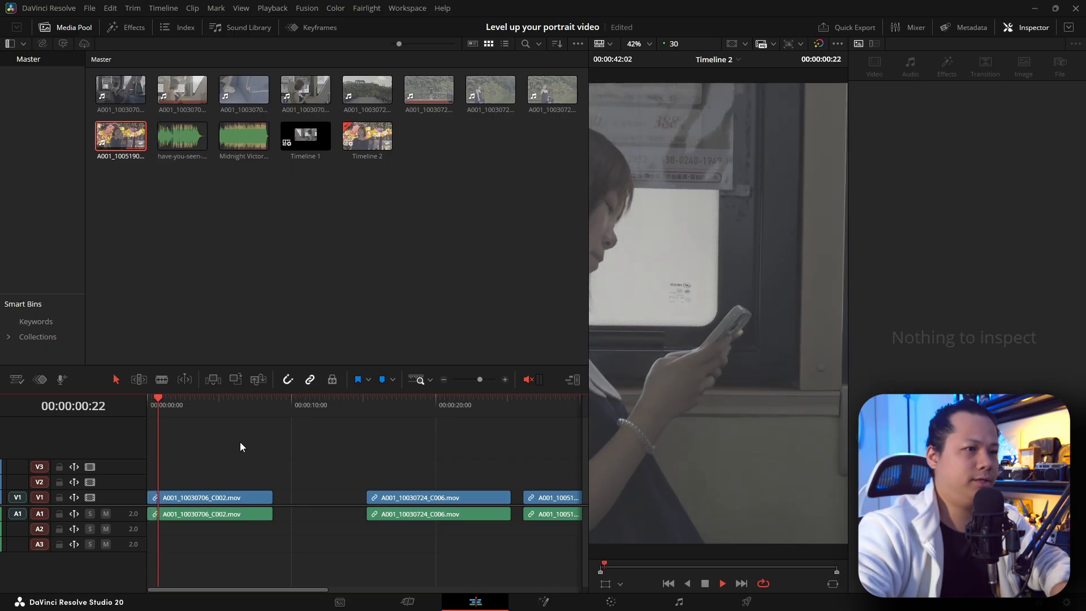
key(space)
click(229, 498)
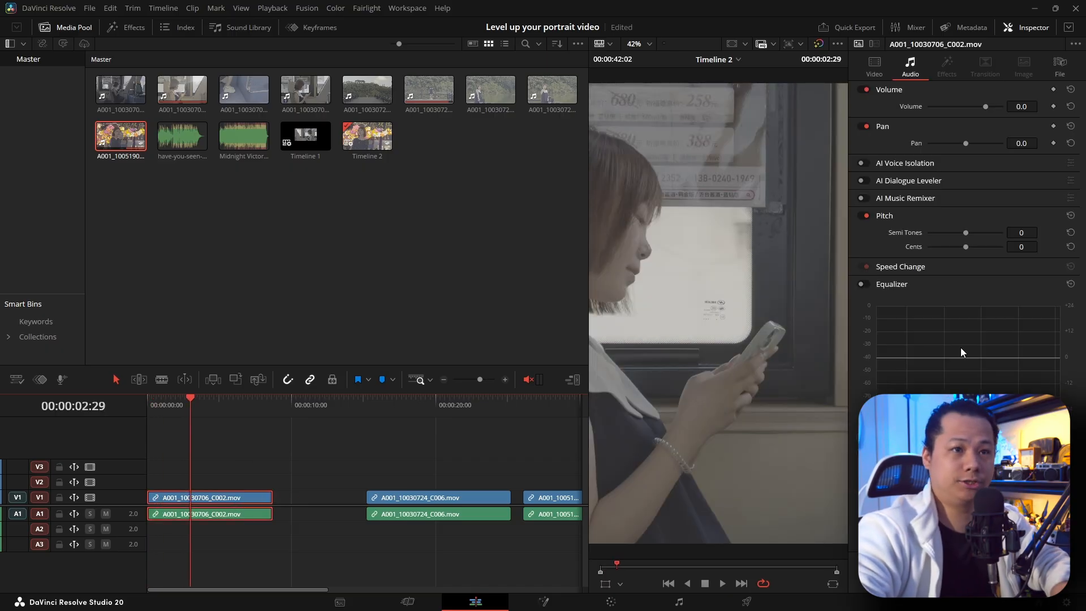
click(874, 67)
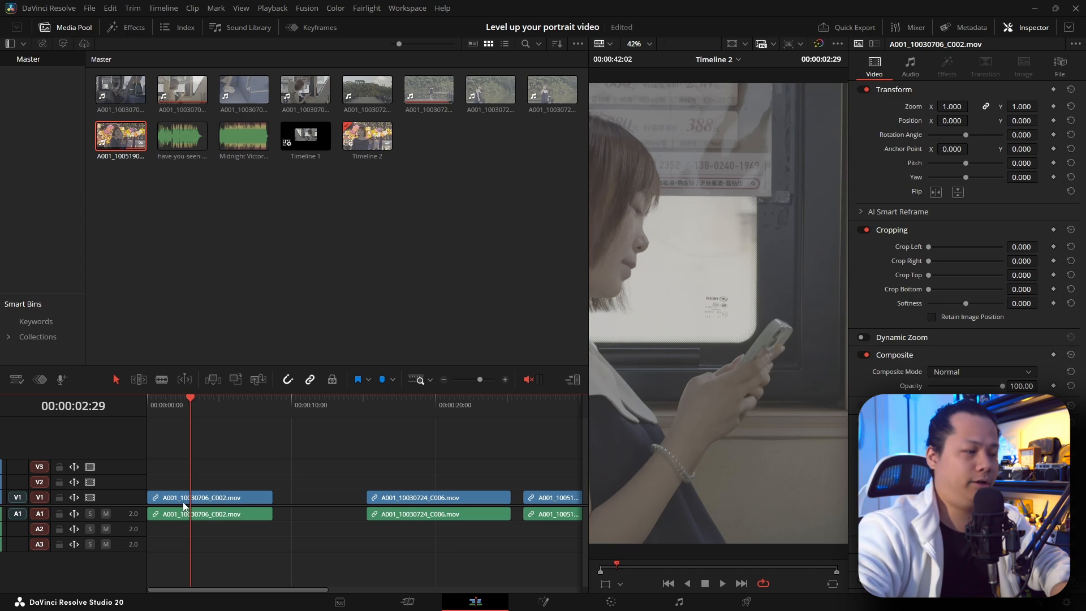
Step: Restack the clips at the timeline start, with A001_10030724_C006 on V2 and A001_10051901_C001 on V3
click(189, 414)
drag(189, 415, 218, 417)
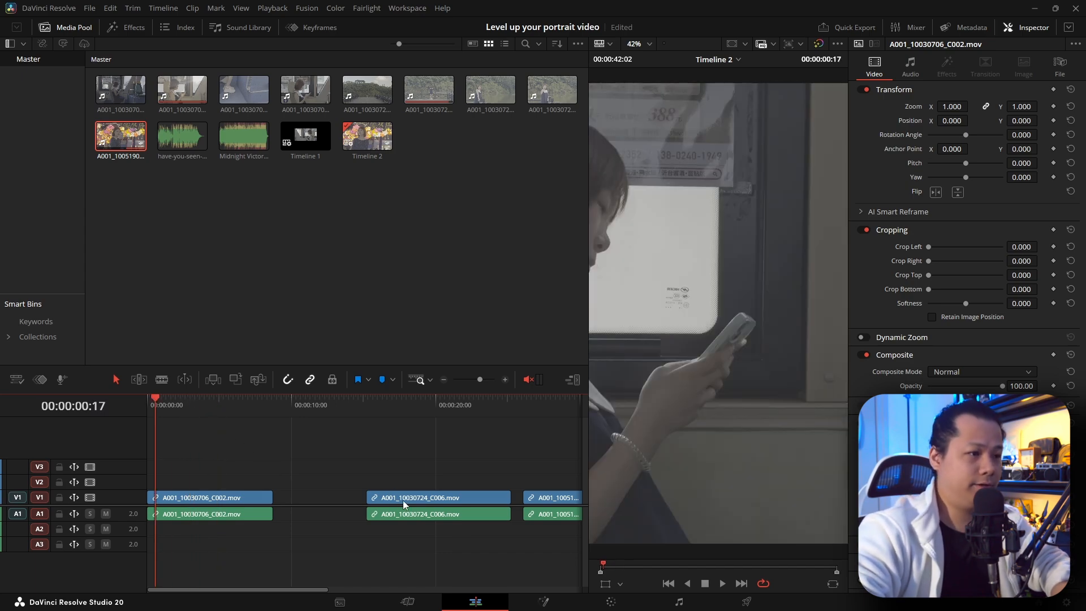
drag(404, 503, 188, 482)
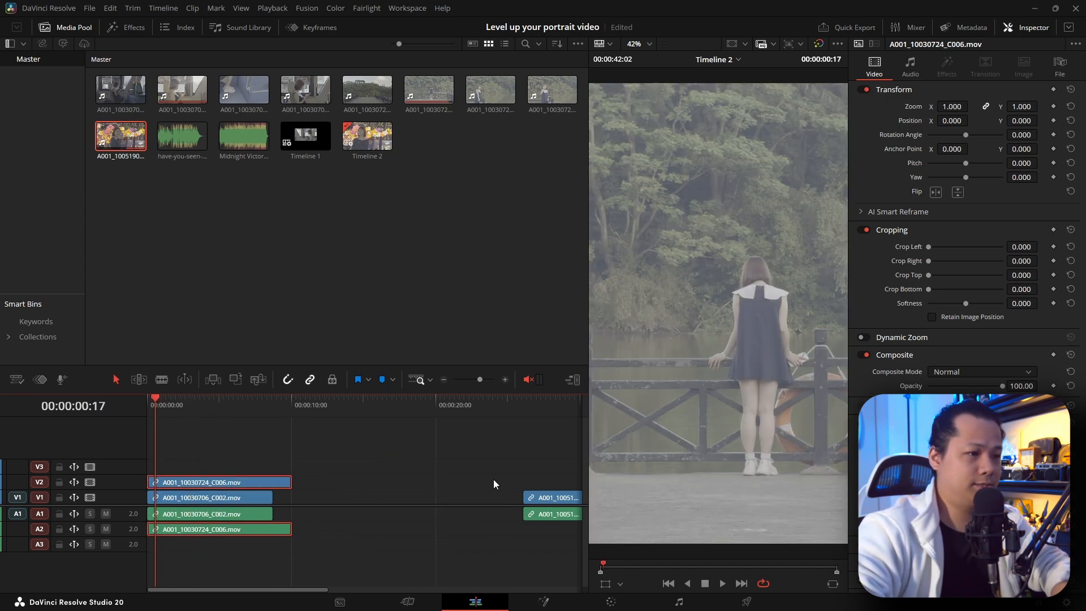
drag(531, 498, 154, 465)
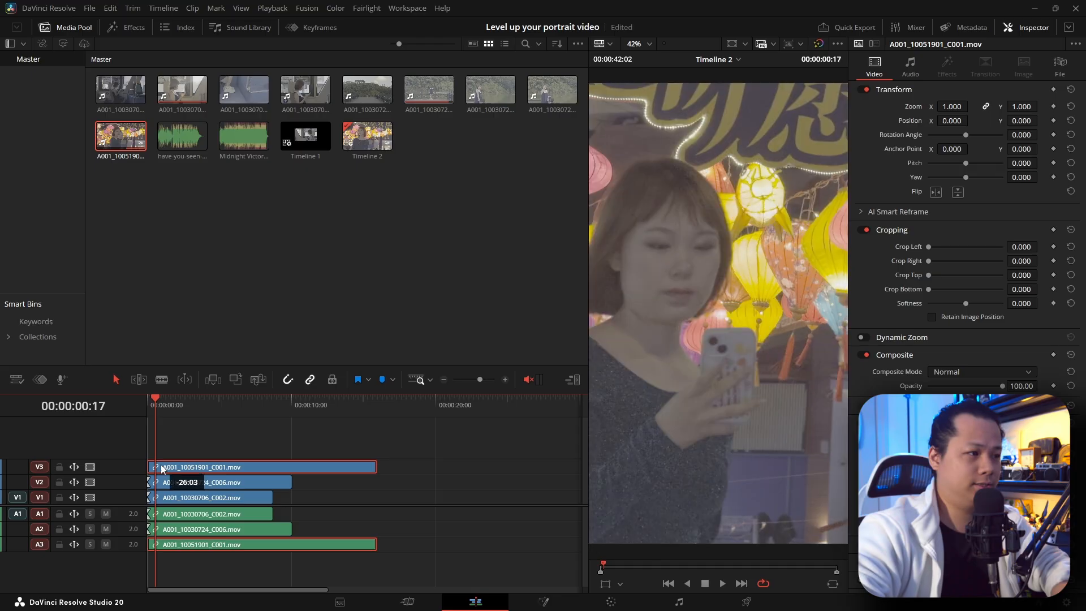
Step: Select all three stacked clips and set their zoom to 0.317
drag(355, 443, 228, 499)
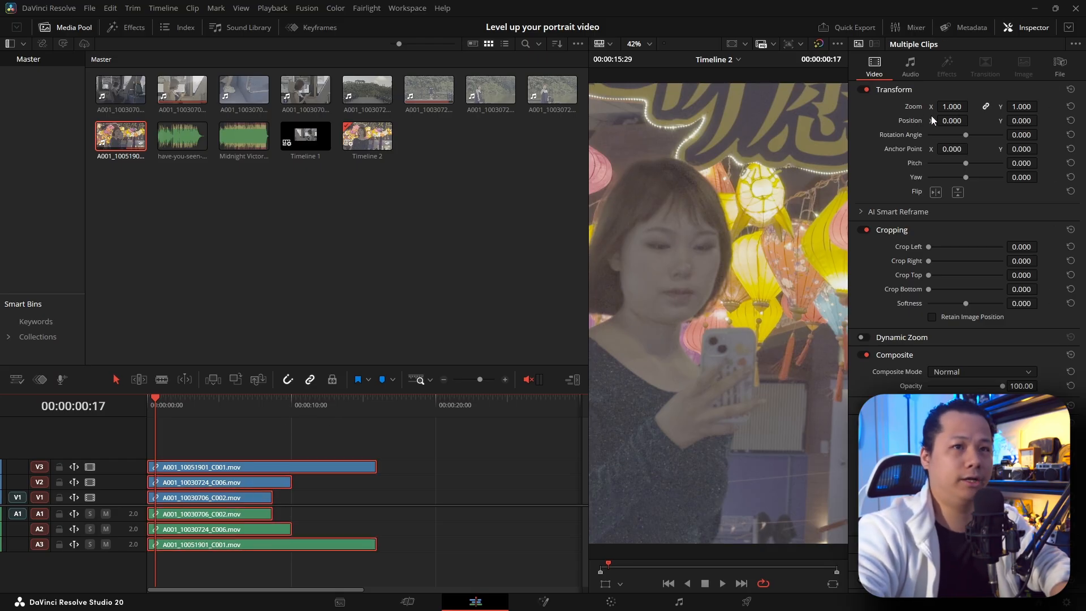
click(962, 107)
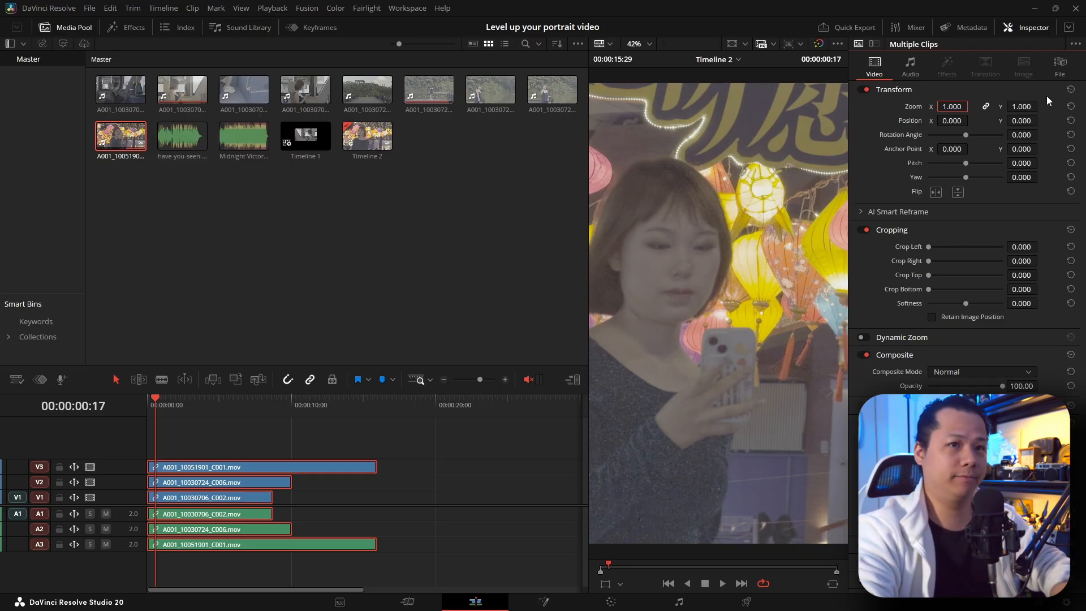
text(.31)
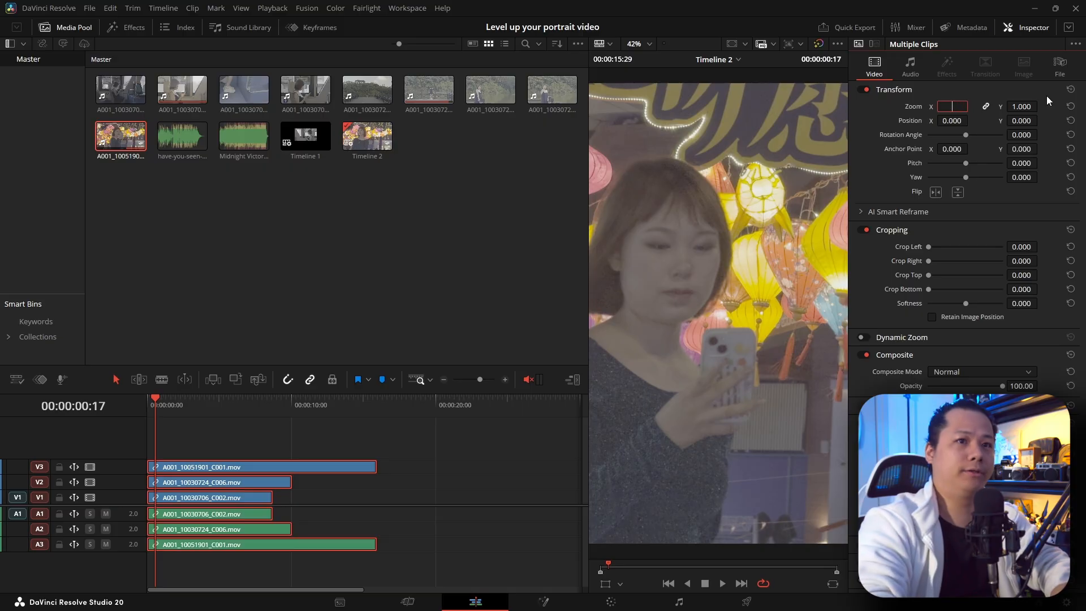
text(7)
key(Return)
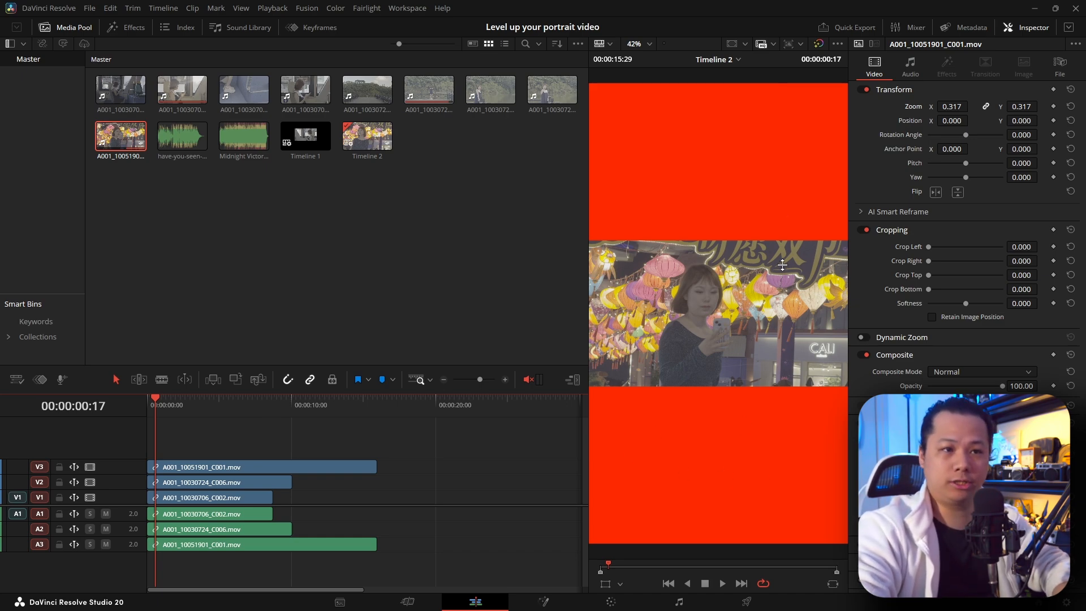
Step: Examine the viewer background options in the timeline view settings
click(21, 385)
mouse_move(88, 216)
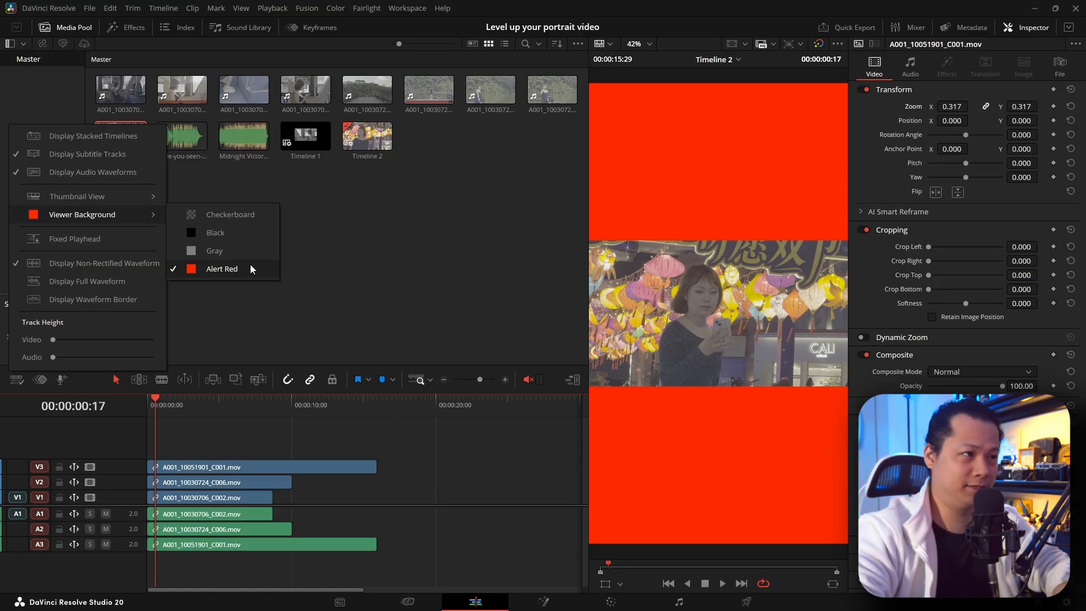
click(224, 430)
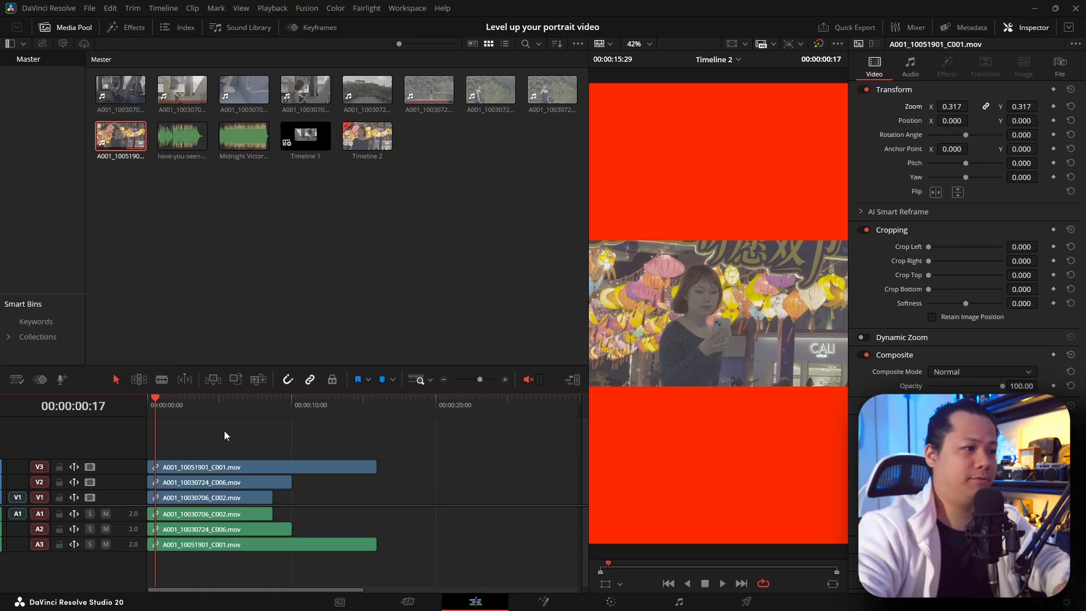
Step: Temporarily disable the A001_10051901_C001 clip, move A001_10030724_C006 above it to V4, and re-enable the disabled clip
drag(190, 397, 187, 403)
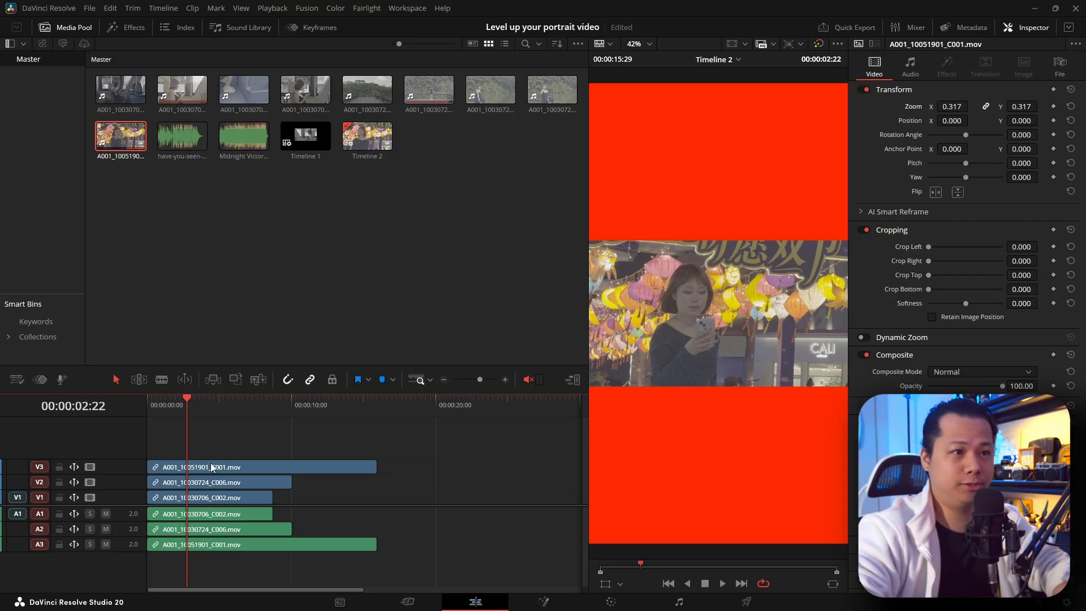
key(d)
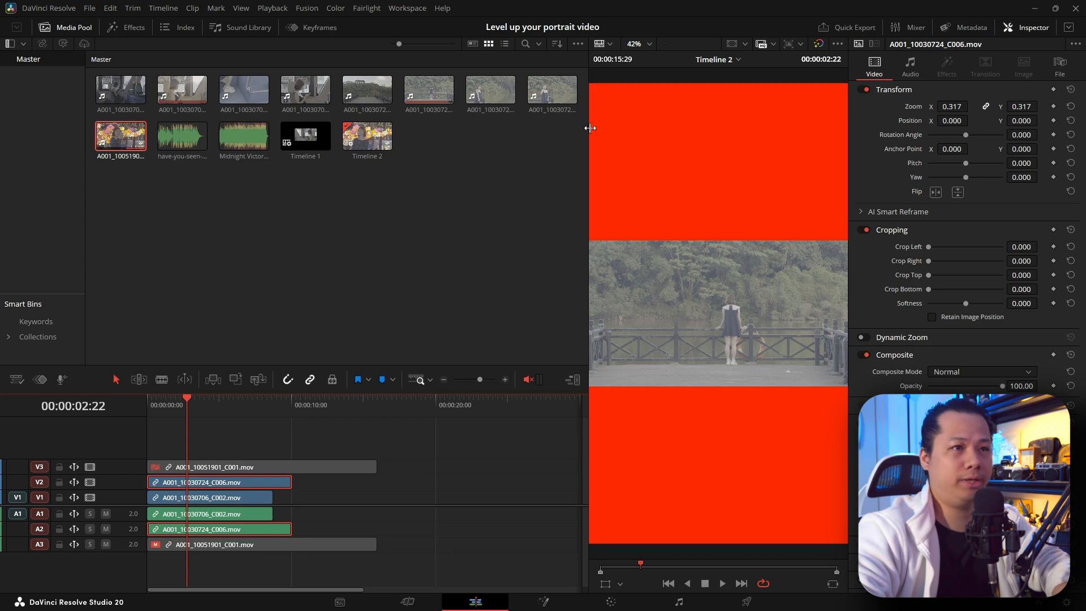
drag(210, 488, 210, 452)
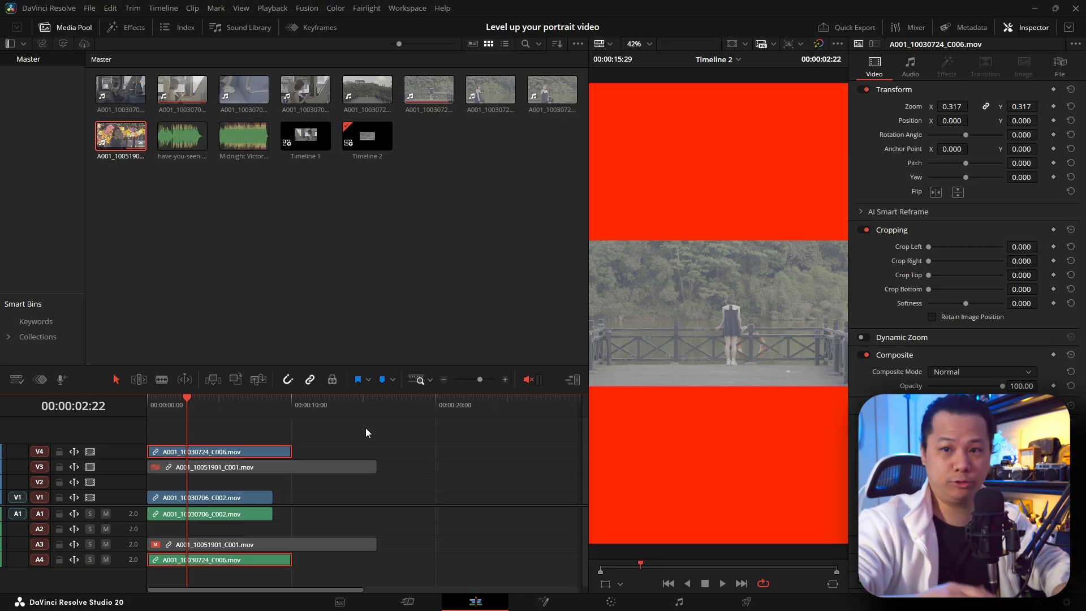
key(ctrl+z)
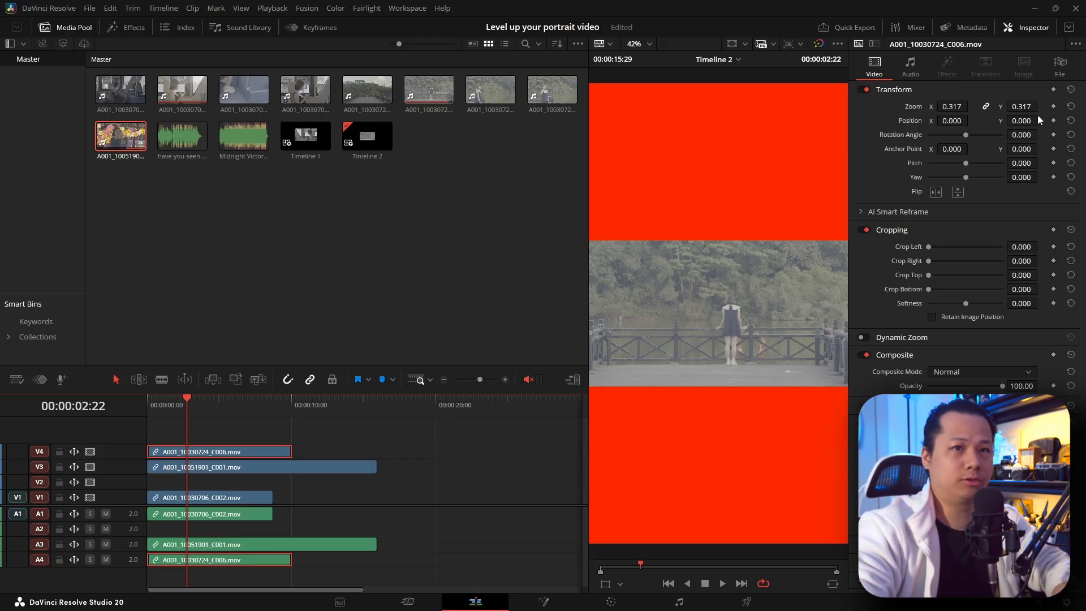
Step: Set the A001_10030724_C006 clip's vertical position to 657 and shift the two upper clips down one track to V3 and V2
drag(1028, 122, 1041, 119)
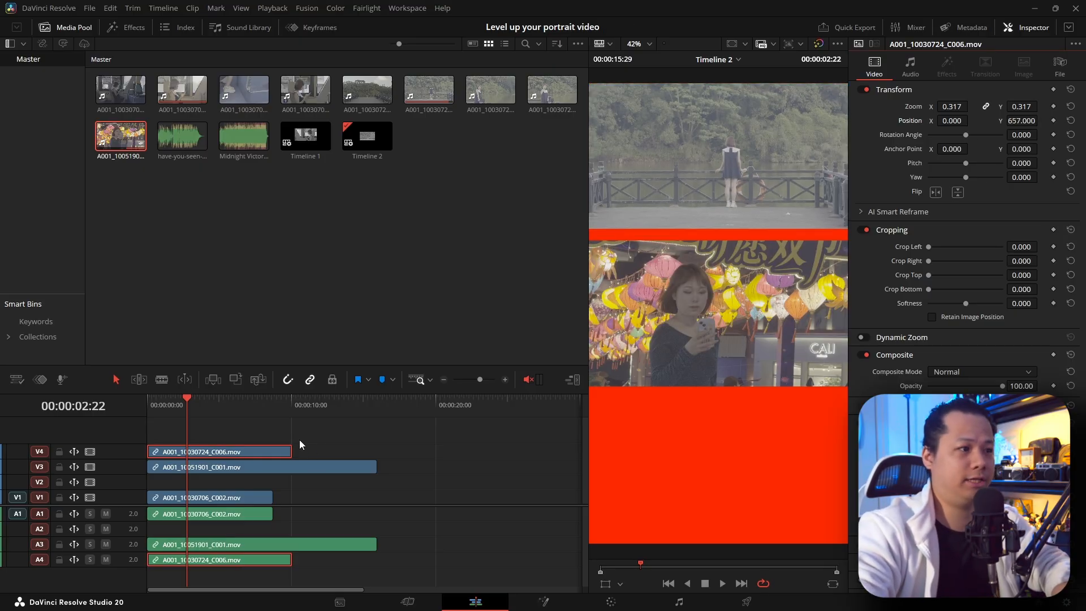
drag(225, 430, 198, 470)
key(alt+Down)
click(198, 437)
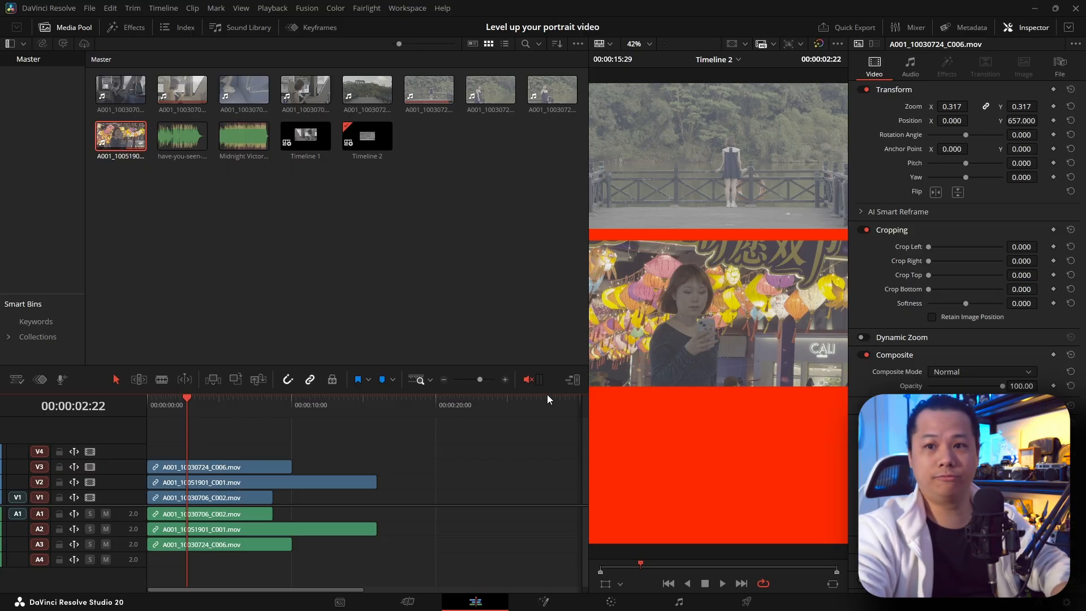
Step: Lower the vertical position of the A001_10030706_C002 clip on V1 so it fills the bottom of the frame
click(222, 501)
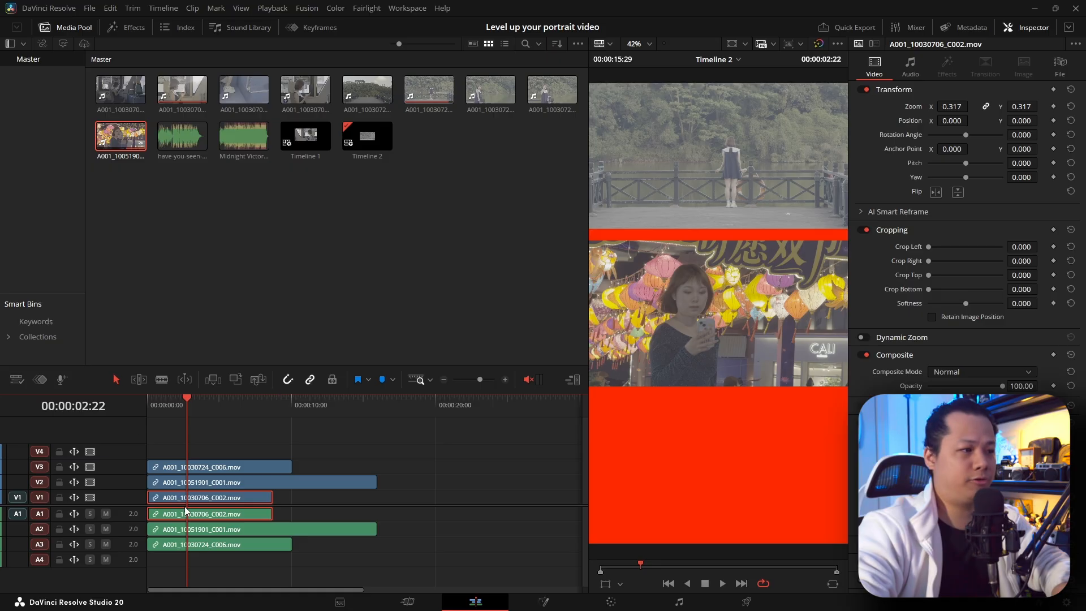
drag(1028, 119, 966, 120)
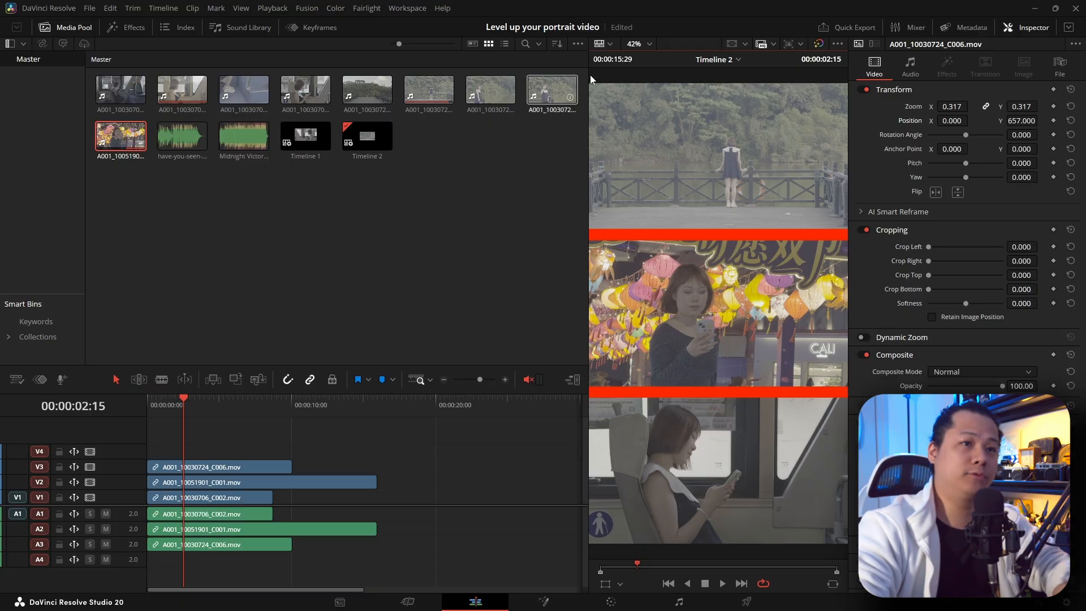
Step: Turn on the viewer's safe area overlay and enable ruler guides
click(731, 45)
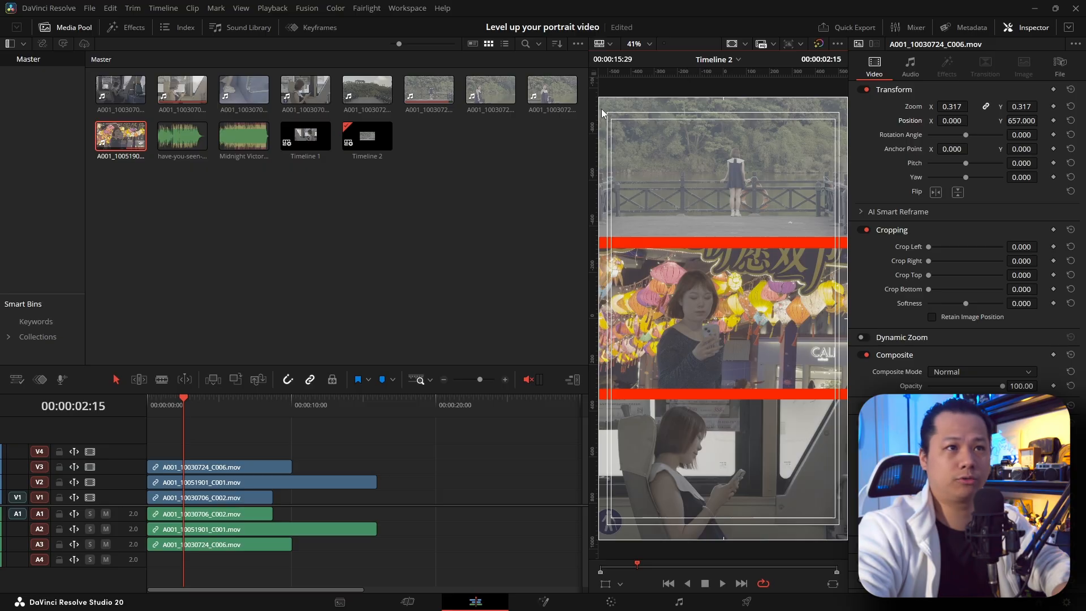
click(746, 45)
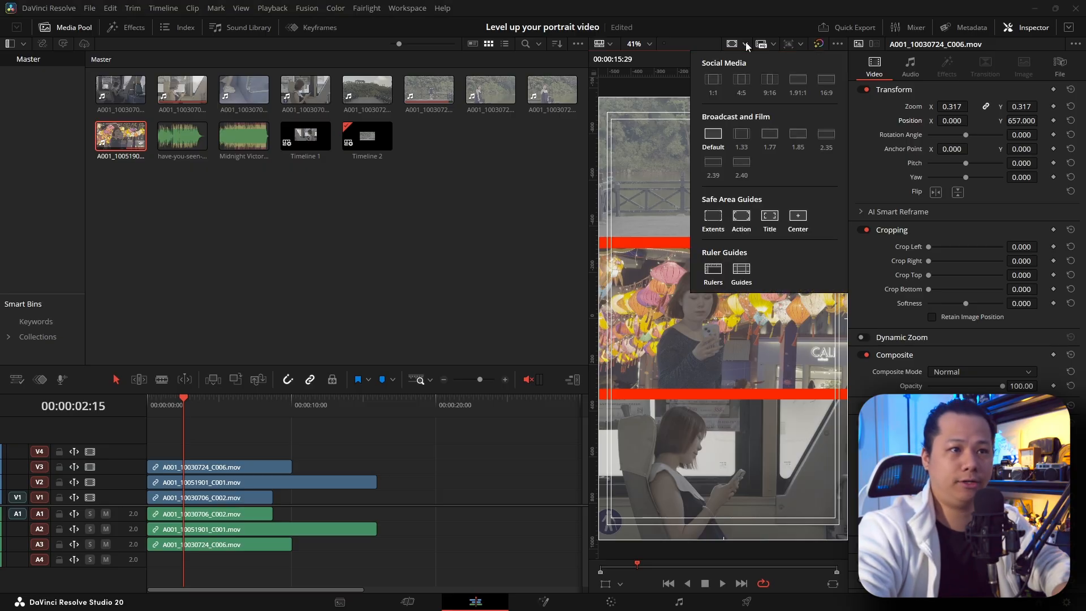
click(746, 270)
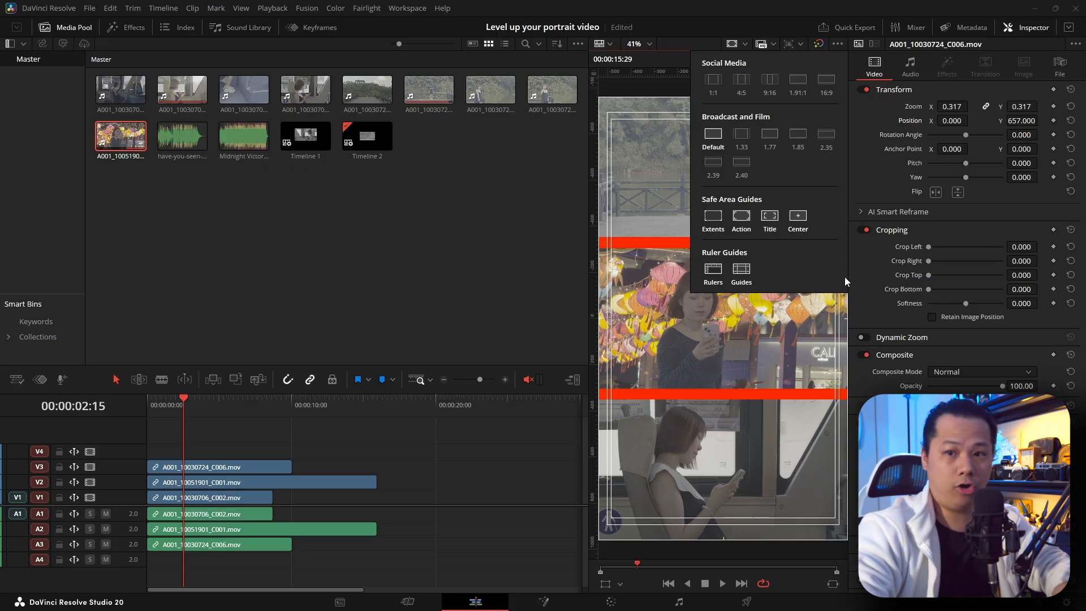
click(700, 48)
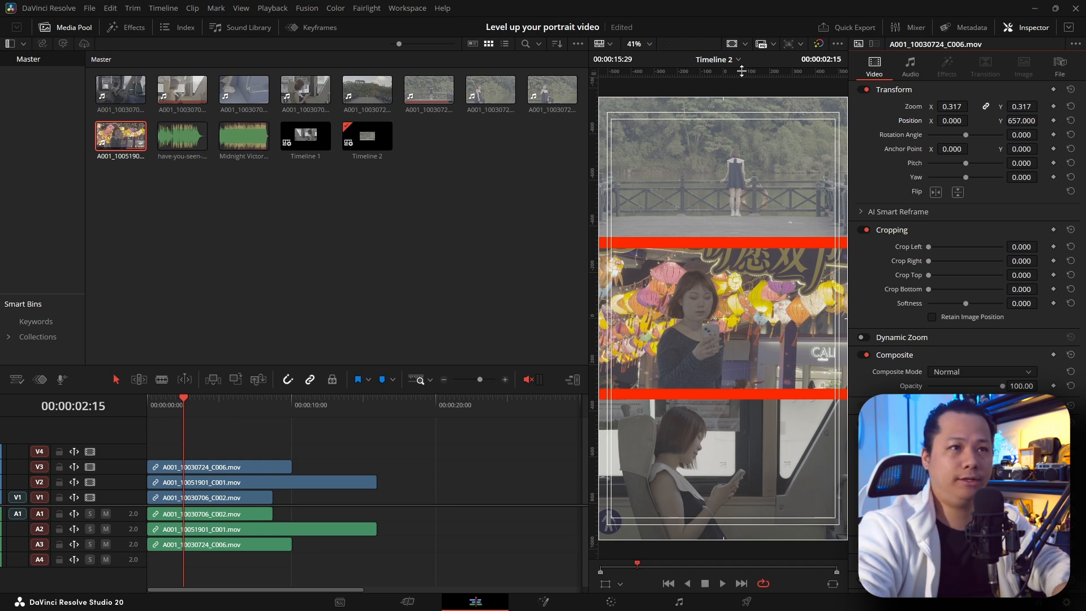
Step: Place two horizontal ruler guides in the gaps between the three panels, dividing the vertical frame into three sections
drag(753, 72, 763, 394)
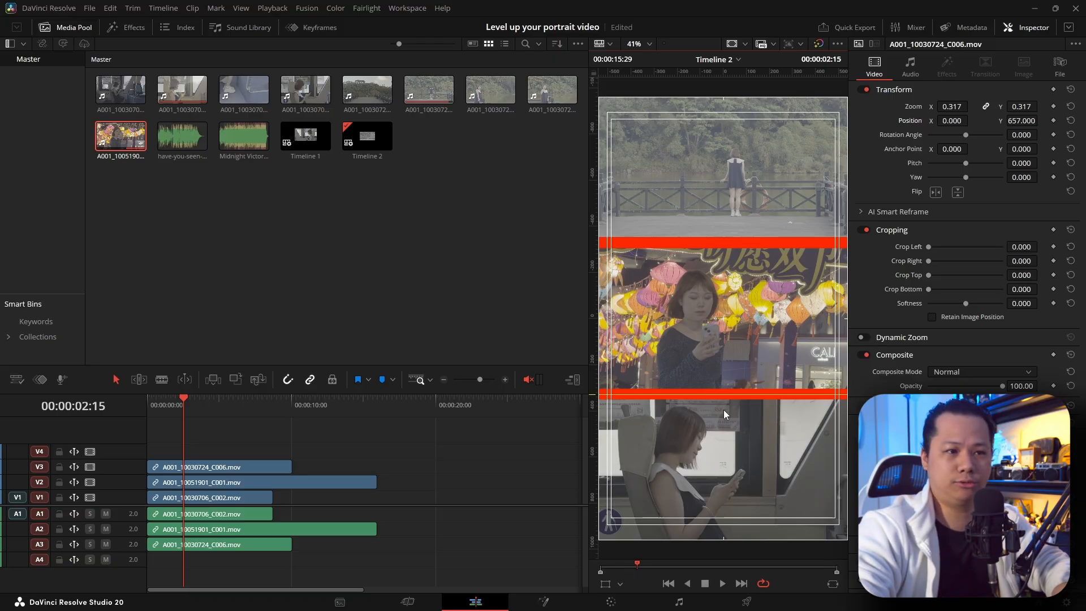
drag(746, 394, 746, 395)
drag(705, 72, 792, 243)
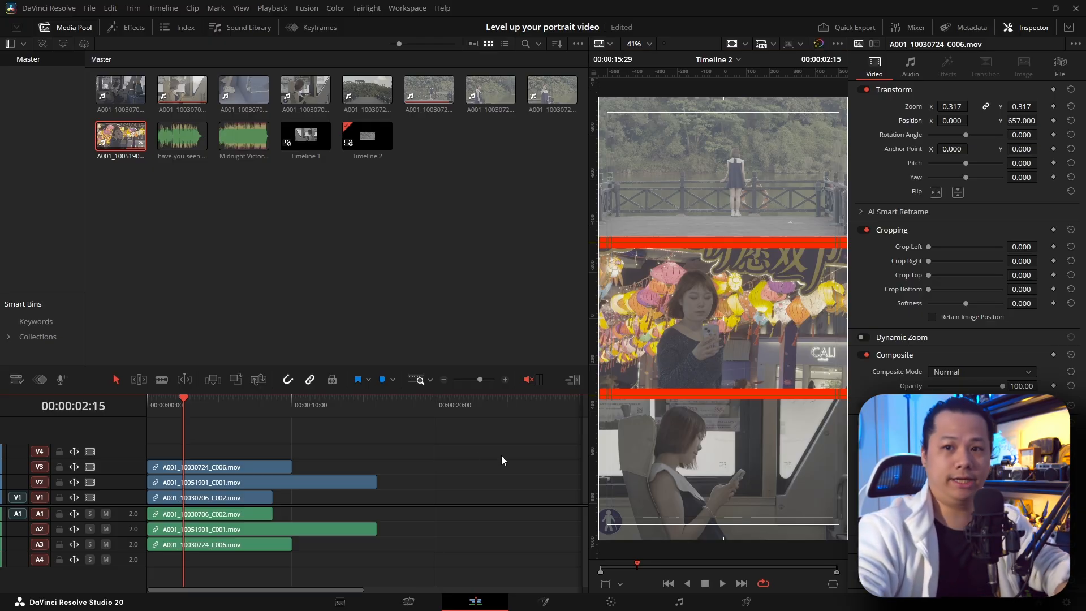
Step: Play the timeline from the start to check the three panels and compare where their clips end
key(Home)
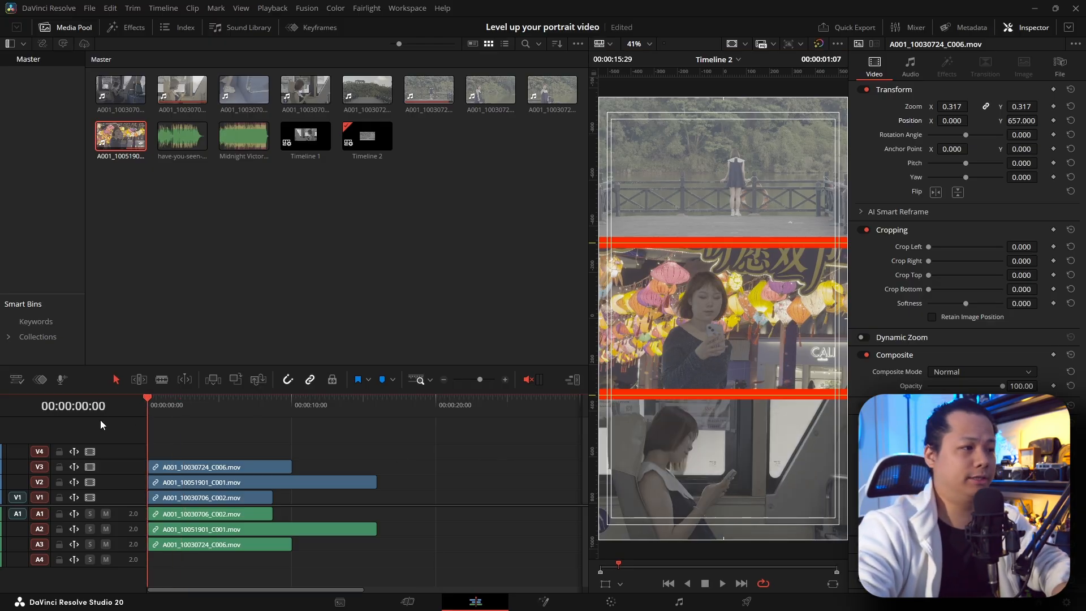
key(space)
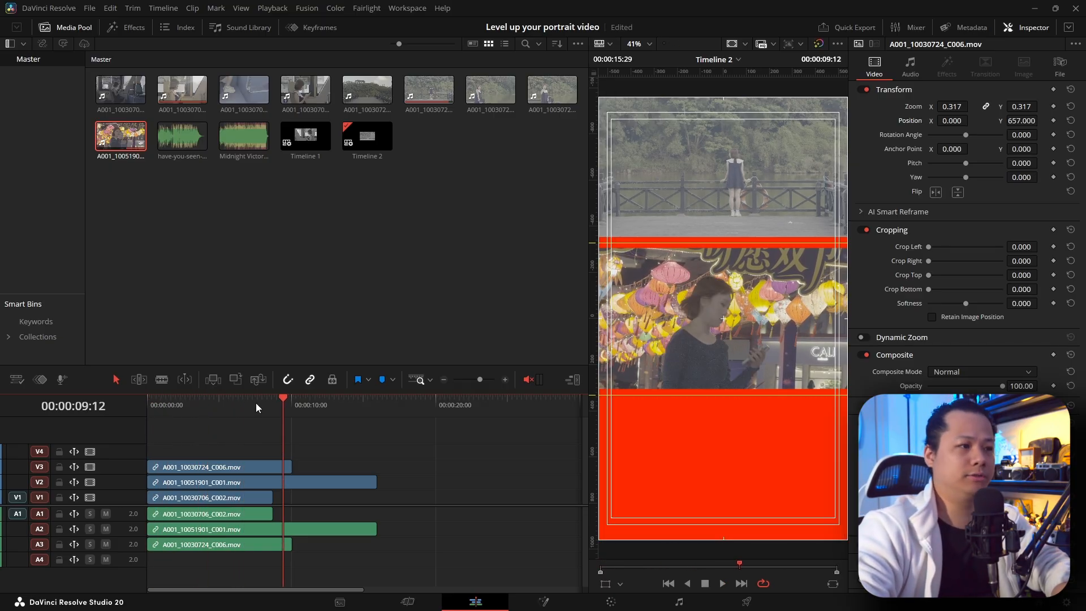
click(208, 403)
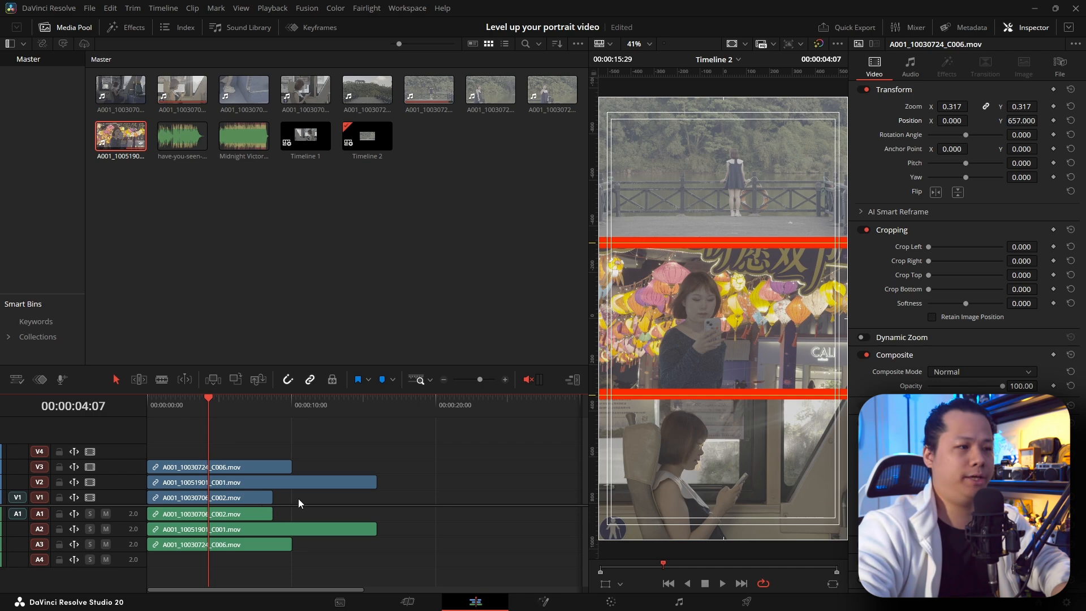
Step: Slow the V1 clip to 87% so it ends with the V3 clip, and trim the V2 clip's end to match
click(269, 505)
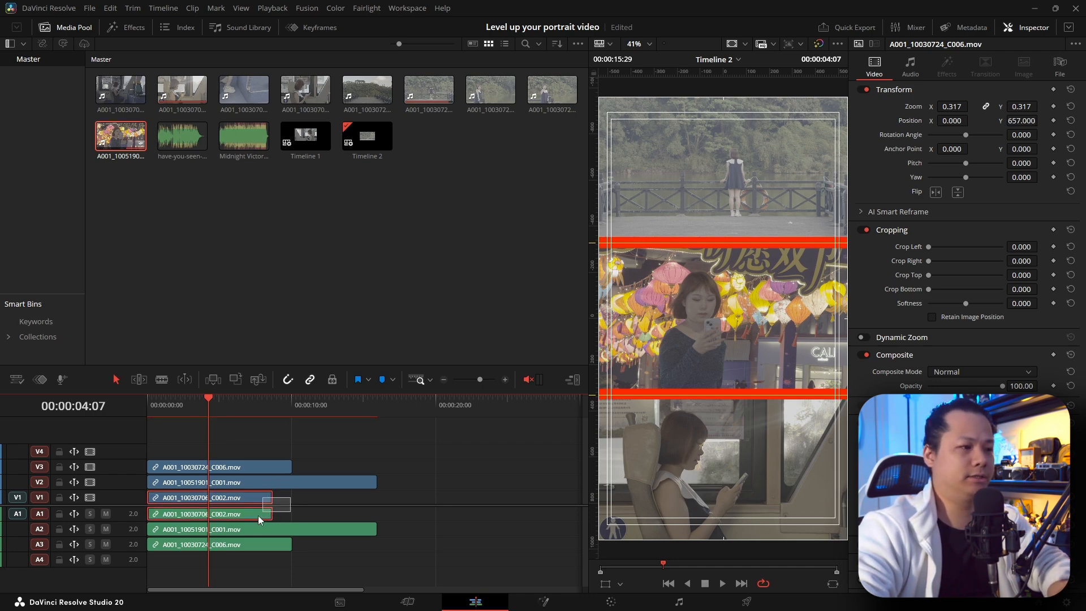
key(ctrl+r)
drag(275, 497, 291, 485)
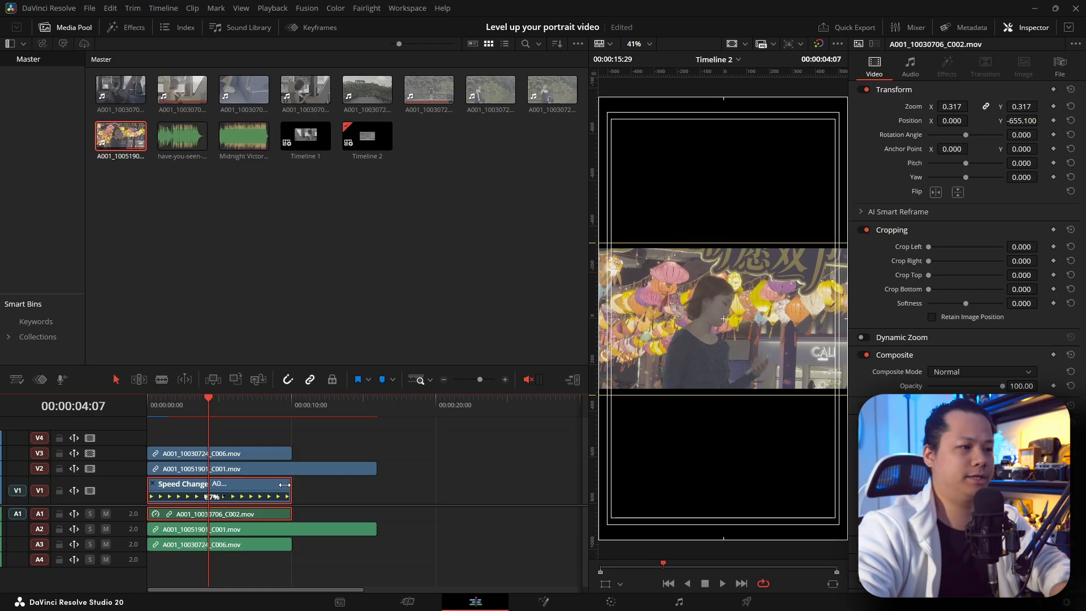
drag(375, 468, 292, 469)
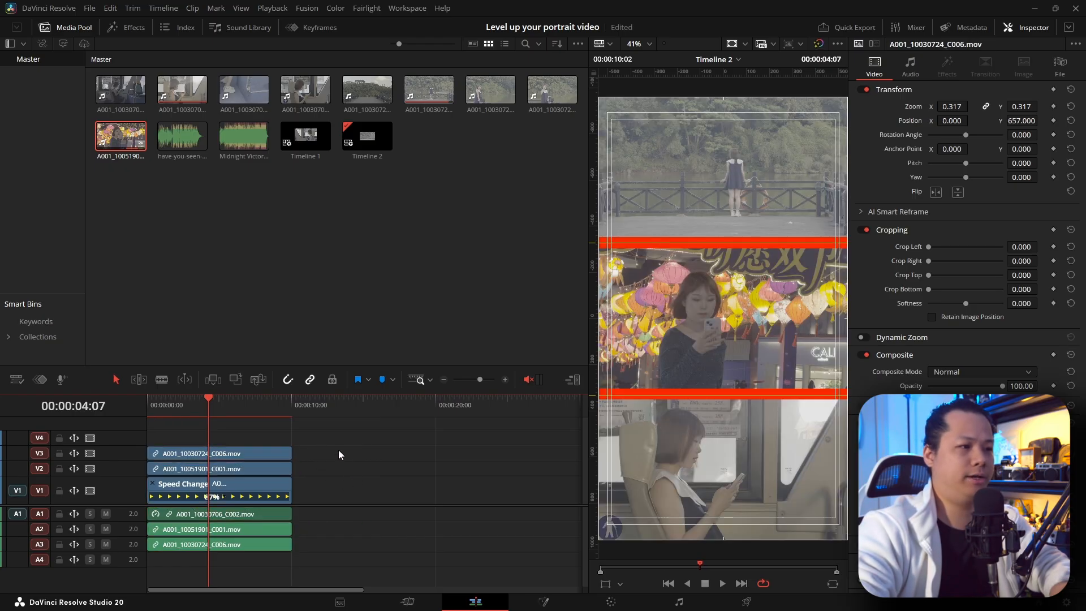
click(277, 409)
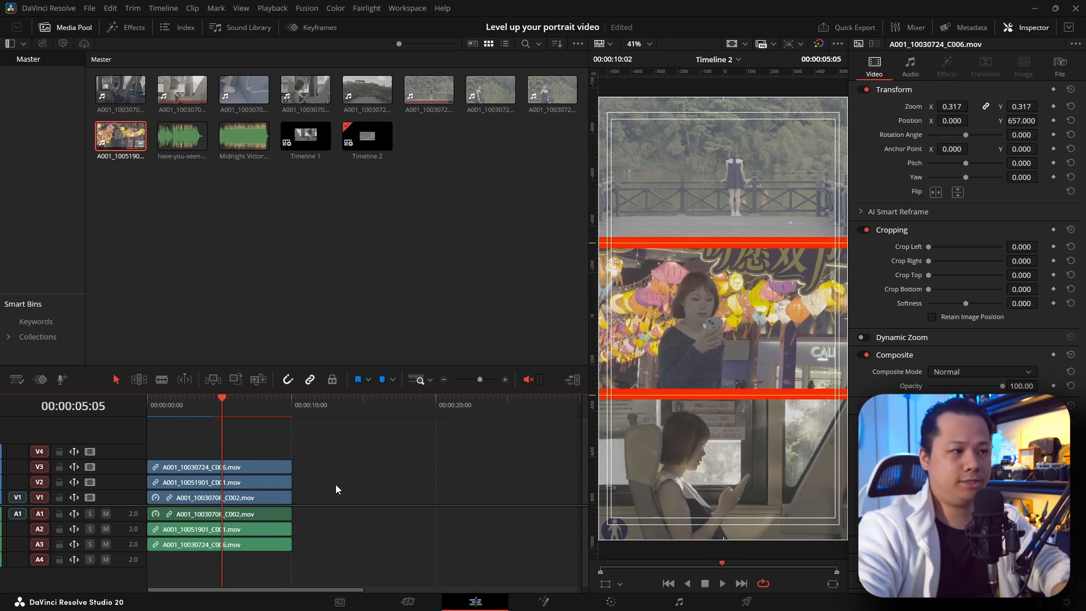
Step: Enlarge all three stacked clips together, trying a zoom of 0.4 and settling on 0.5
drag(308, 464, 222, 510)
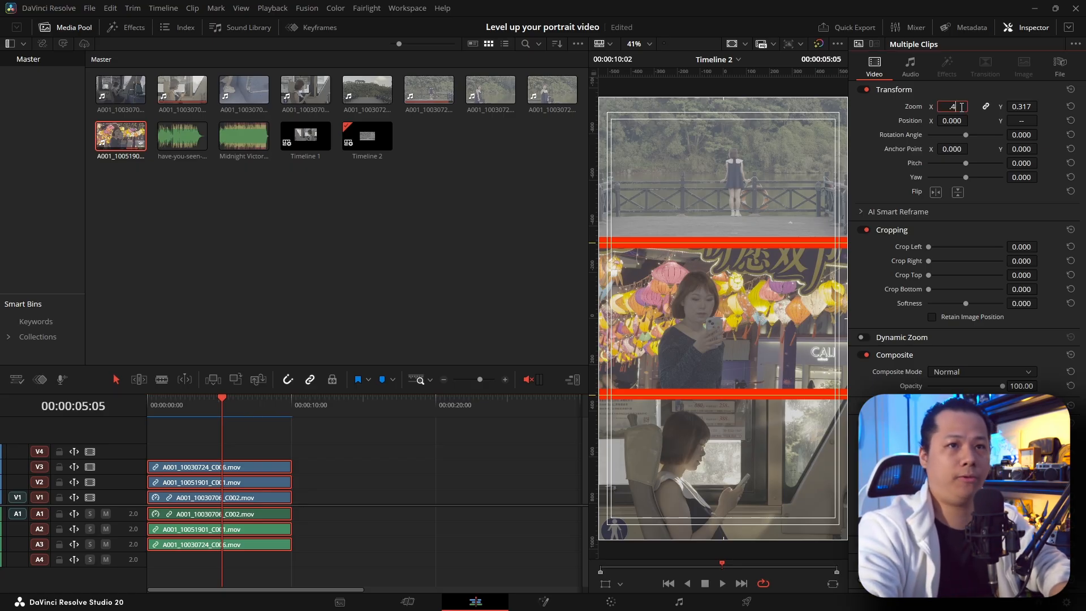
click(962, 107)
text(.4)
key(Return)
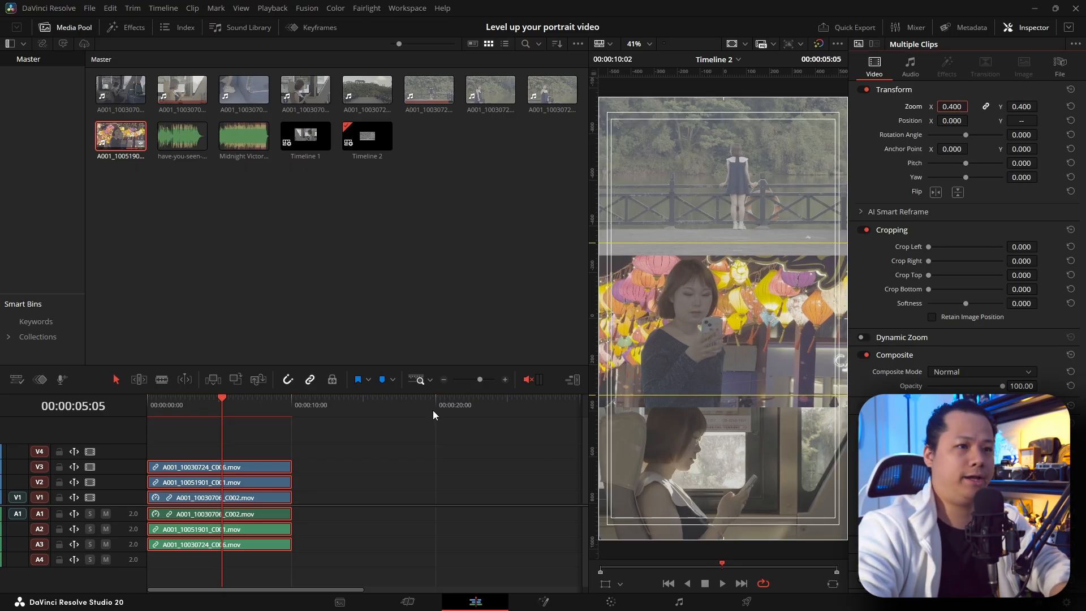
click(517, 415)
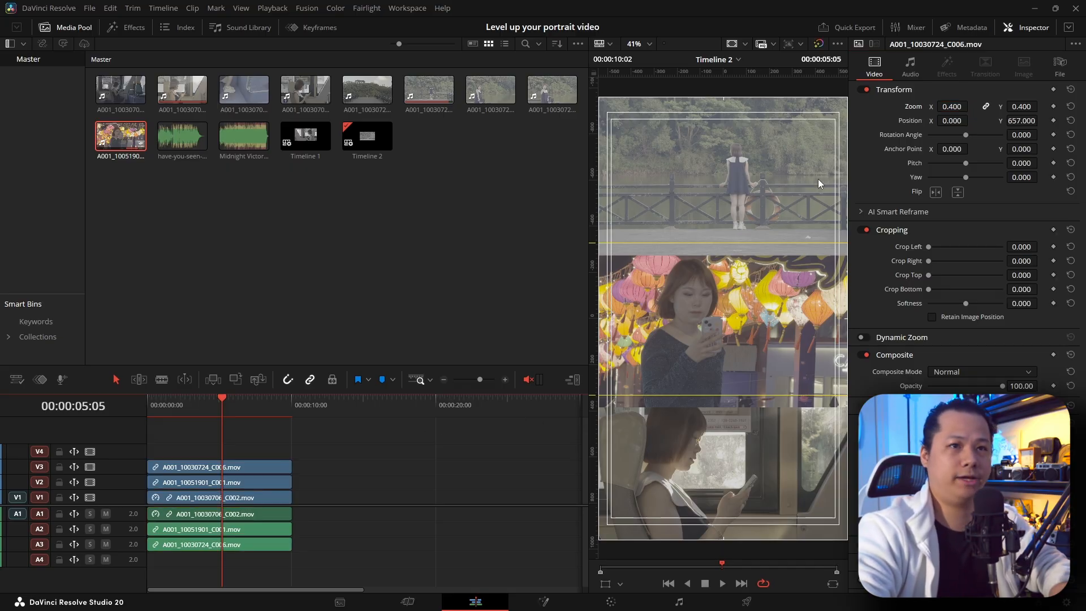
drag(341, 456, 266, 551)
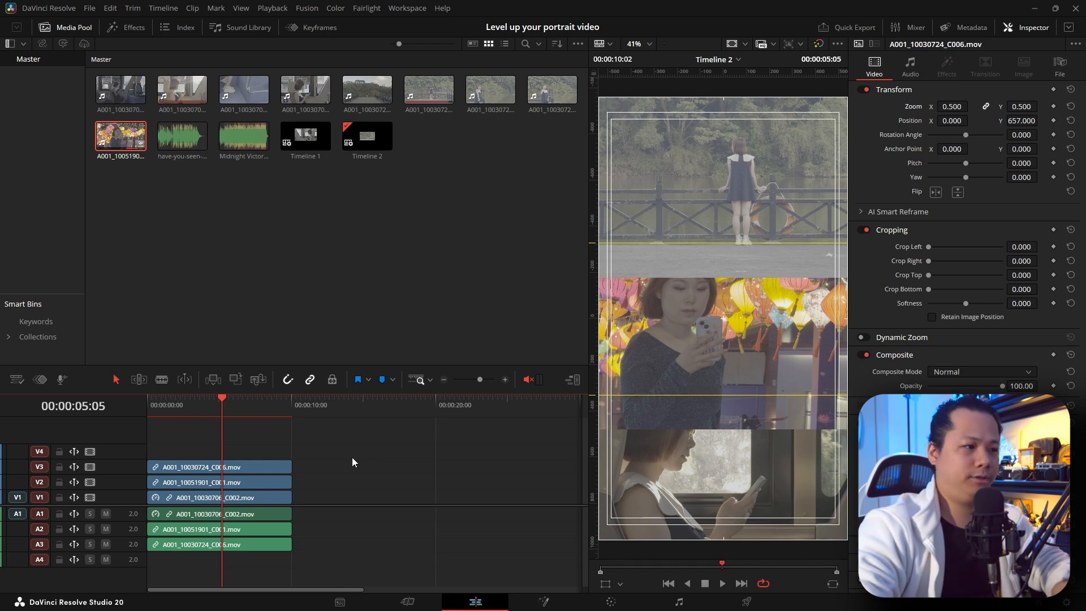
Step: Disable the clips on V2 and V3 and raise the A001_10030706_C002 clip to a vertical position of -479.1
drag(325, 440, 228, 485)
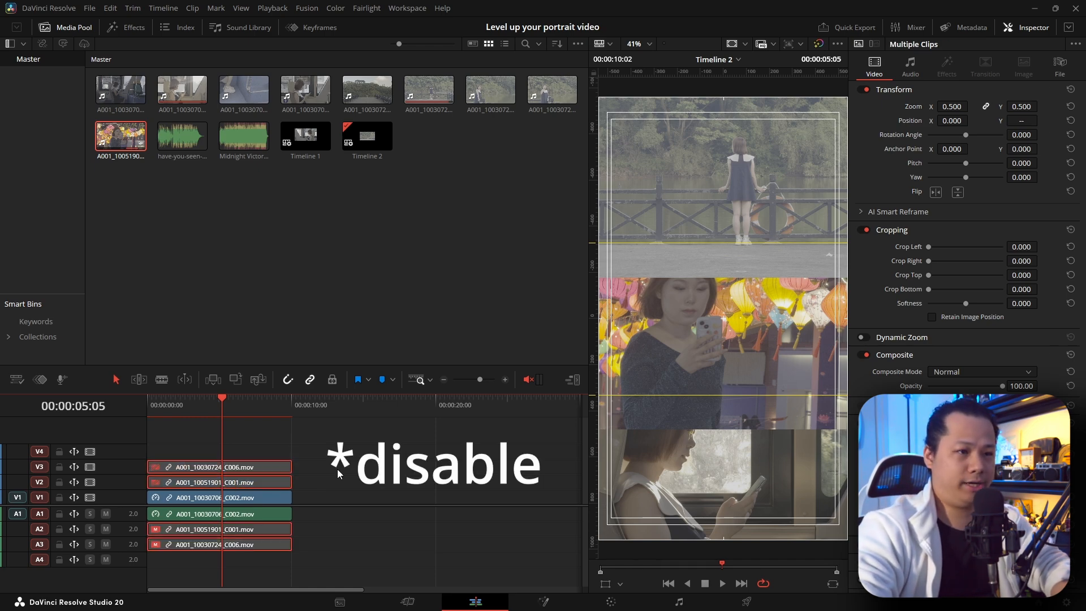
key(d)
click(269, 501)
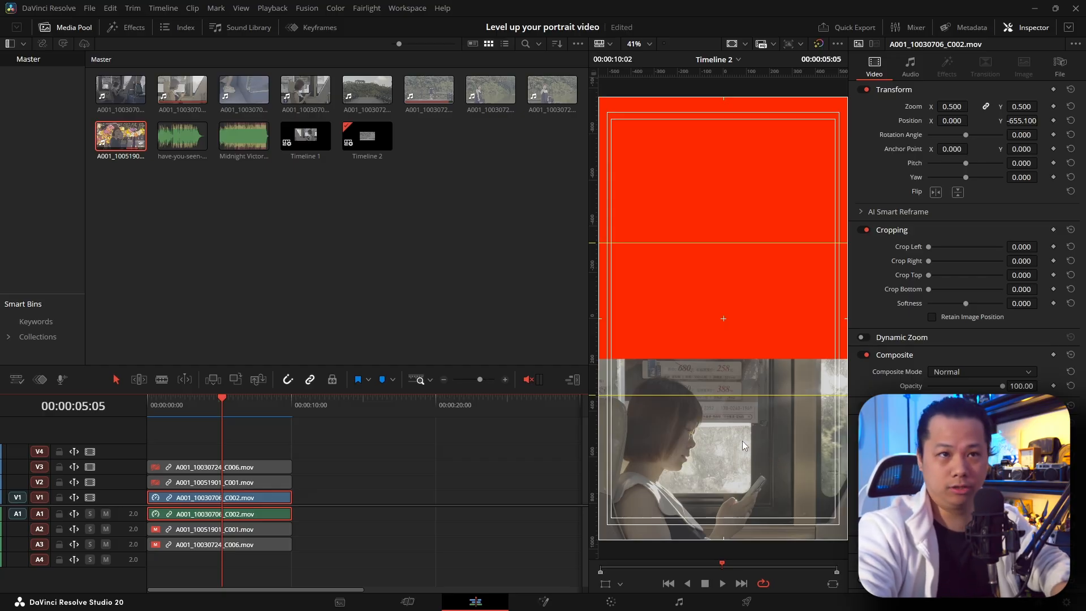
drag(1021, 121, 1039, 120)
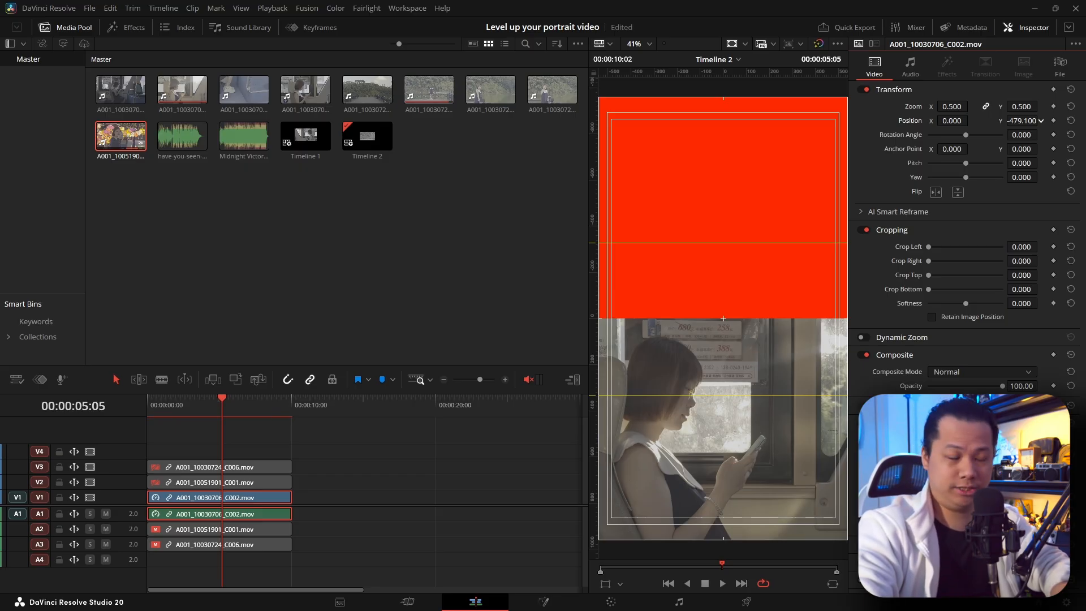
drag(1040, 121, 1039, 120)
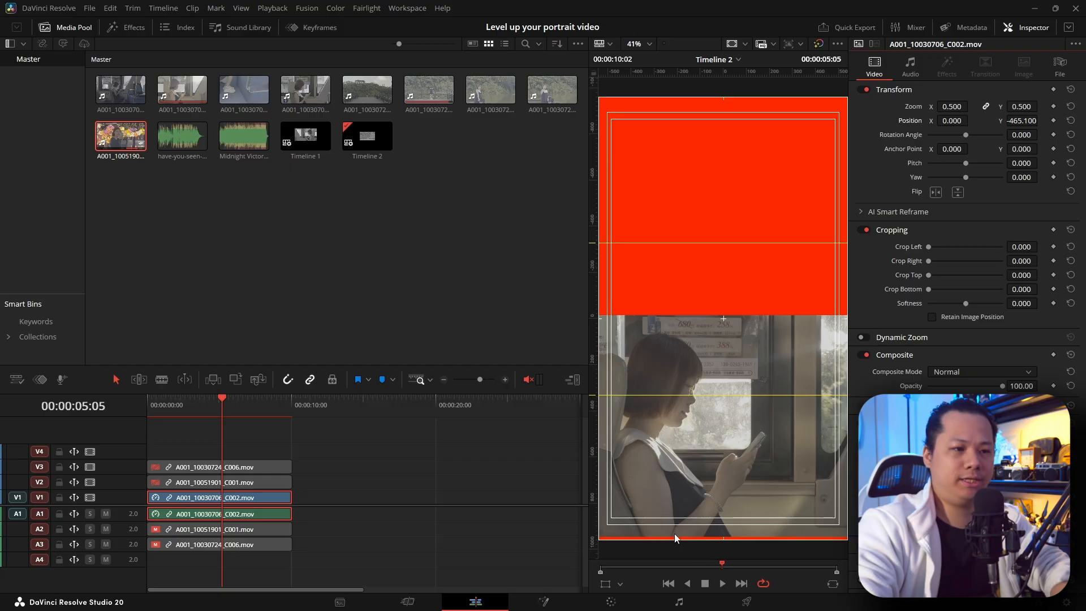
drag(1024, 120, 1018, 121)
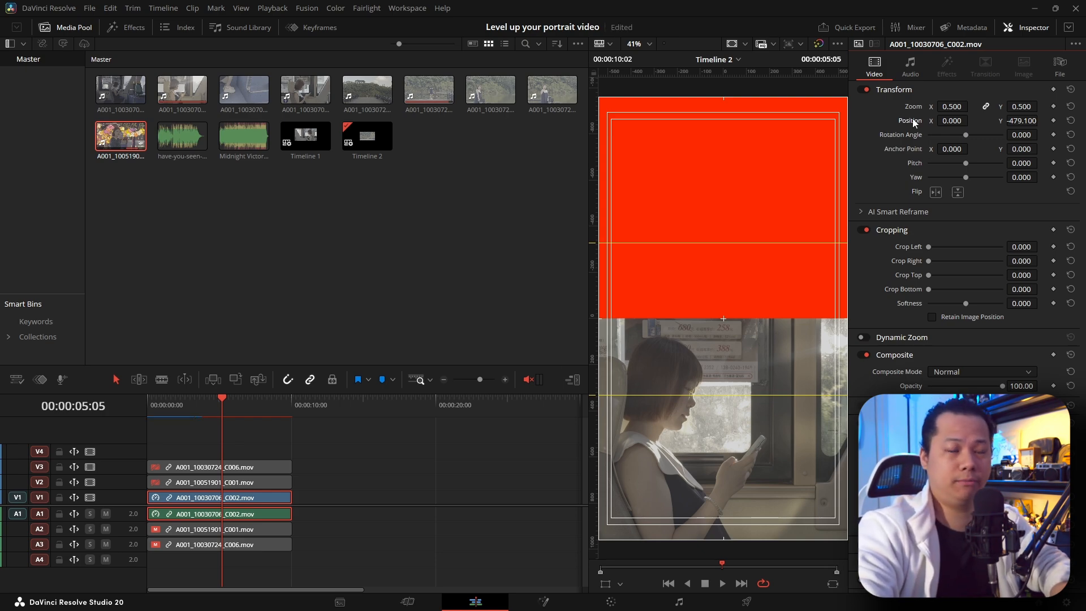
Step: Set the A001_10030706_C002 clip's zoom to 0.48 and its vertical position to -499.5 so it meets the frame's lower edge
mouse_move(956, 105)
mouse_down()
mouse_move(920, 106)
mouse_move(943, 106)
mouse_up()
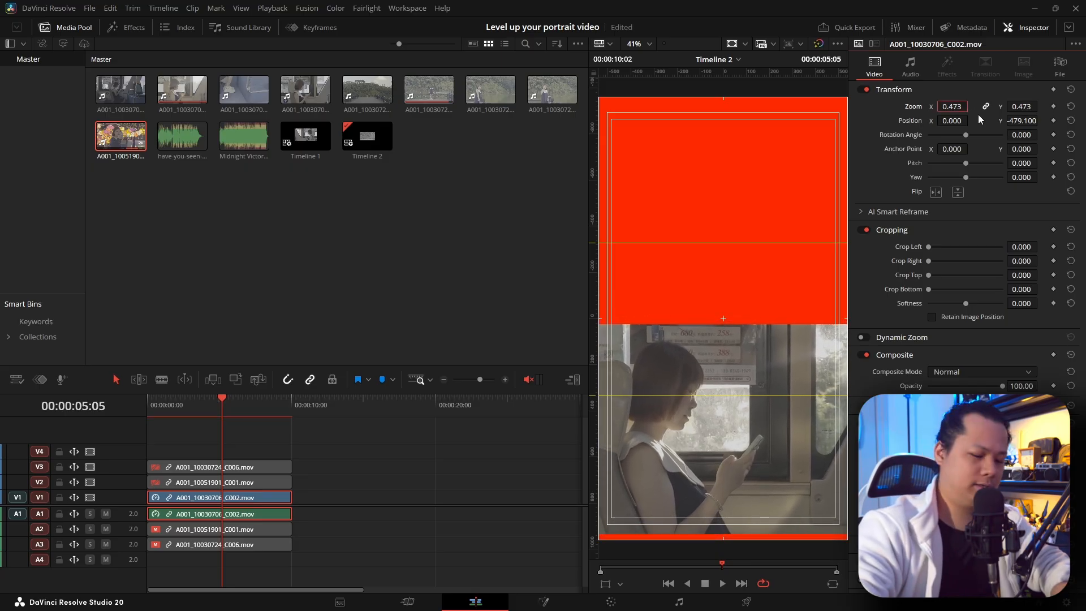
text(.48)
key(Return)
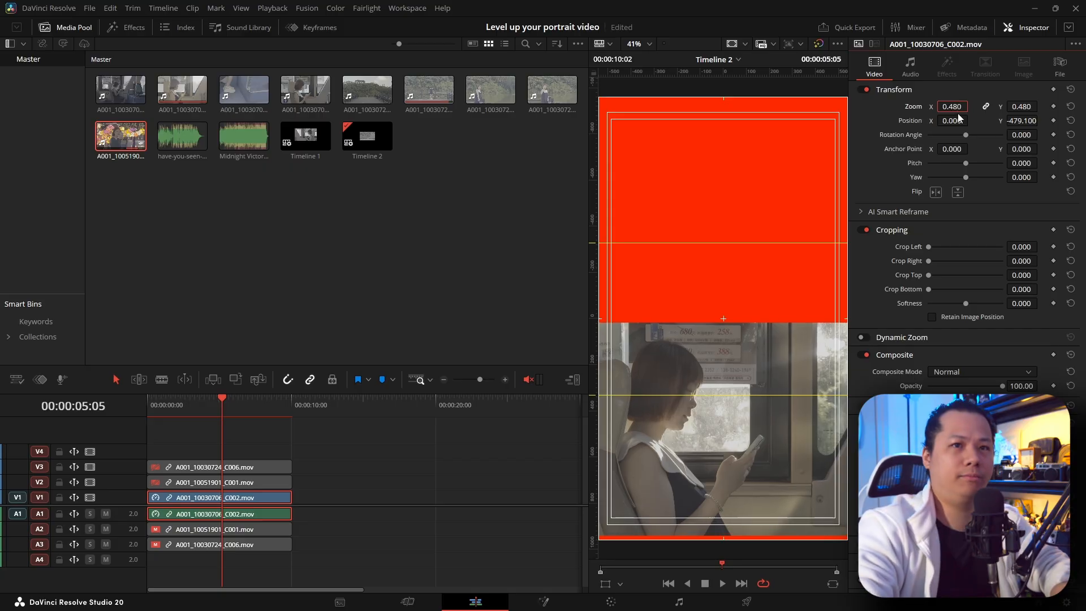
drag(1028, 121, 1017, 120)
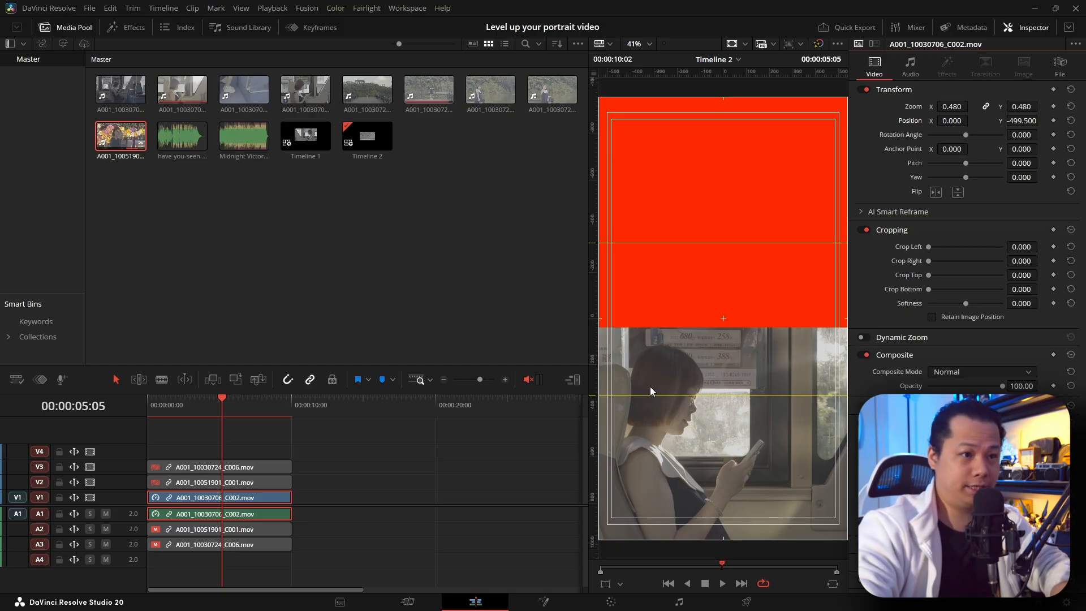
Step: Re-enable the A001_10051901_C001 clip on V2 and set its vertical position to 150 so its lower edge meets the lower guide
click(273, 482)
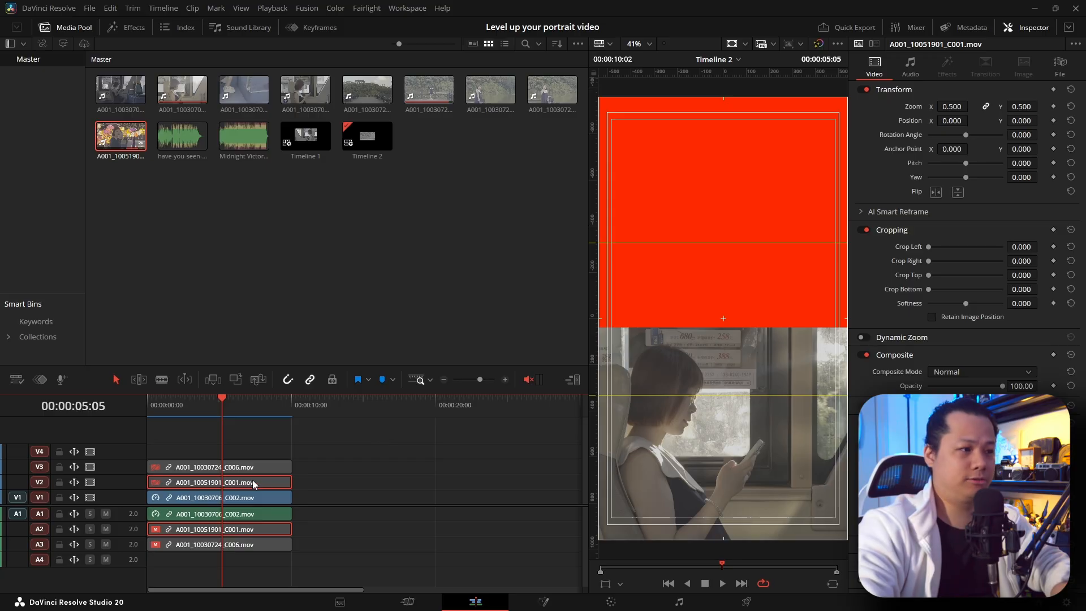
key(d)
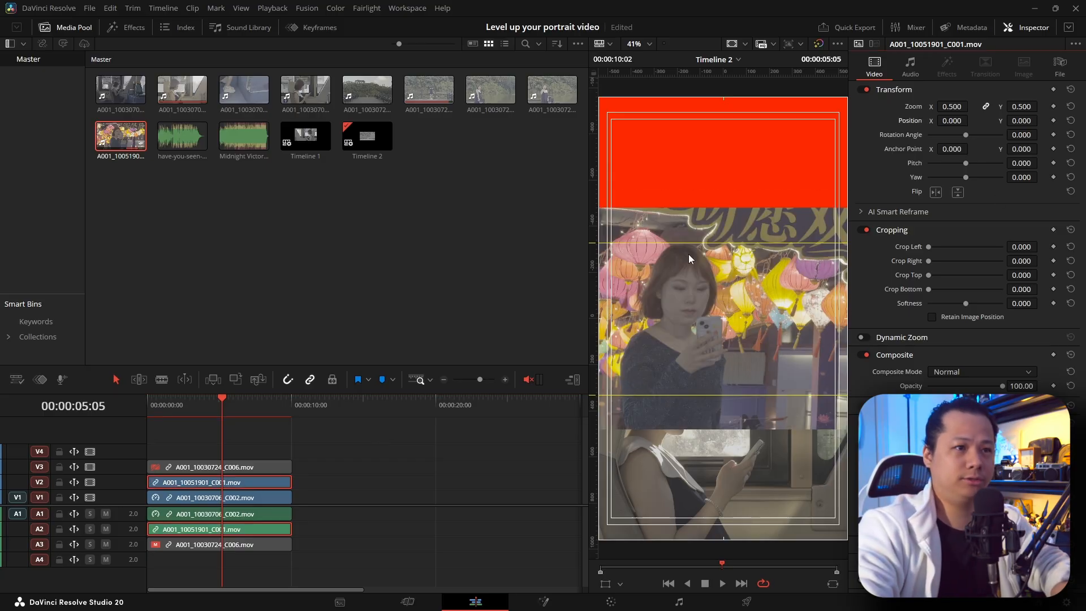
drag(1023, 120, 1041, 120)
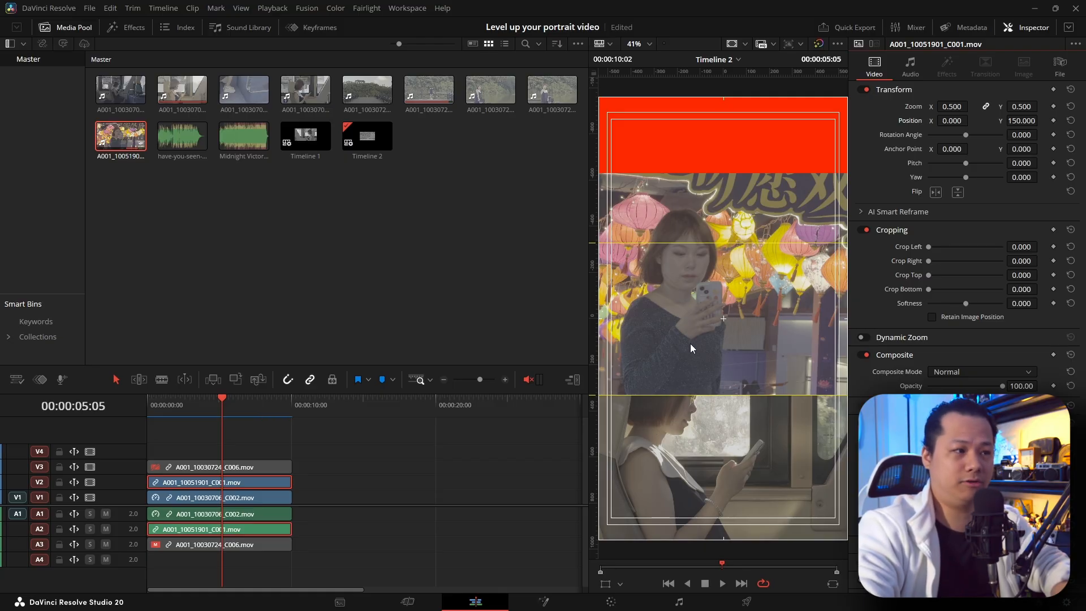
Step: Flip the A001_10030706_C002 clip on V1 horizontally and reselect the middle panel's clip
click(243, 497)
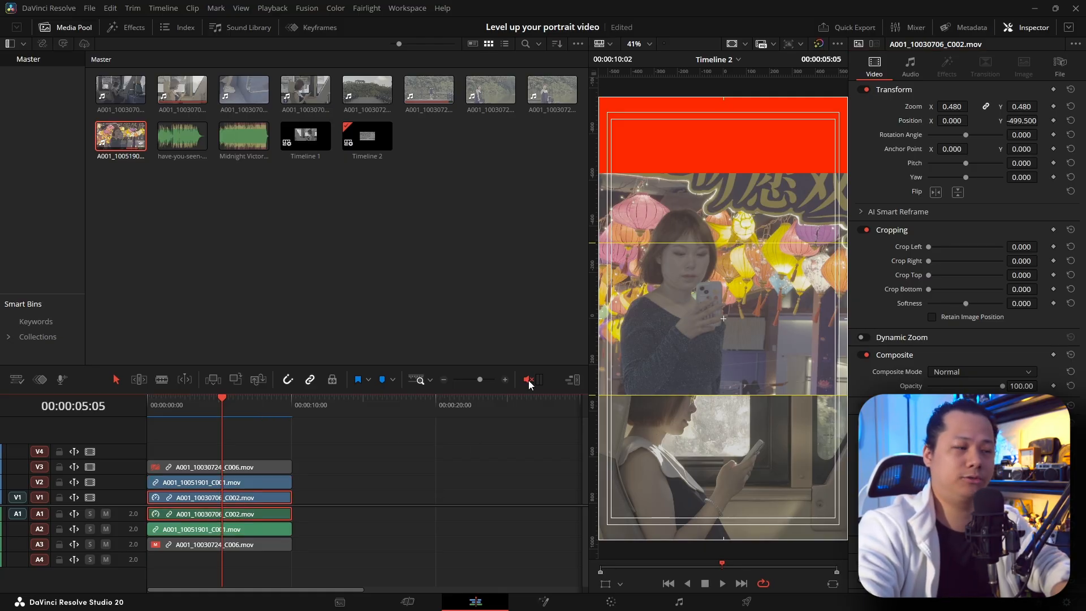
click(936, 193)
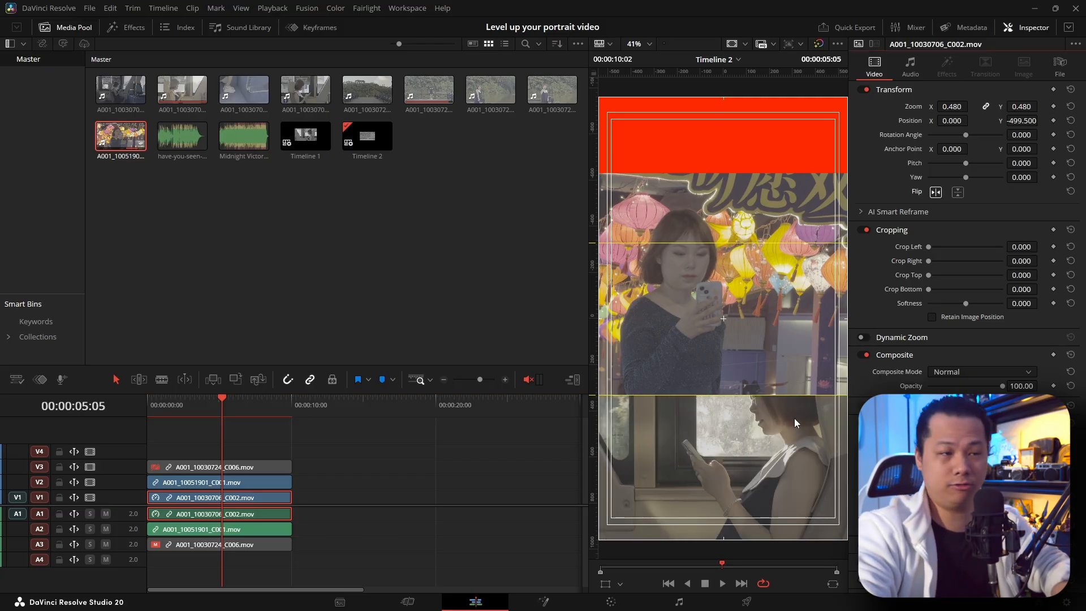
click(694, 344)
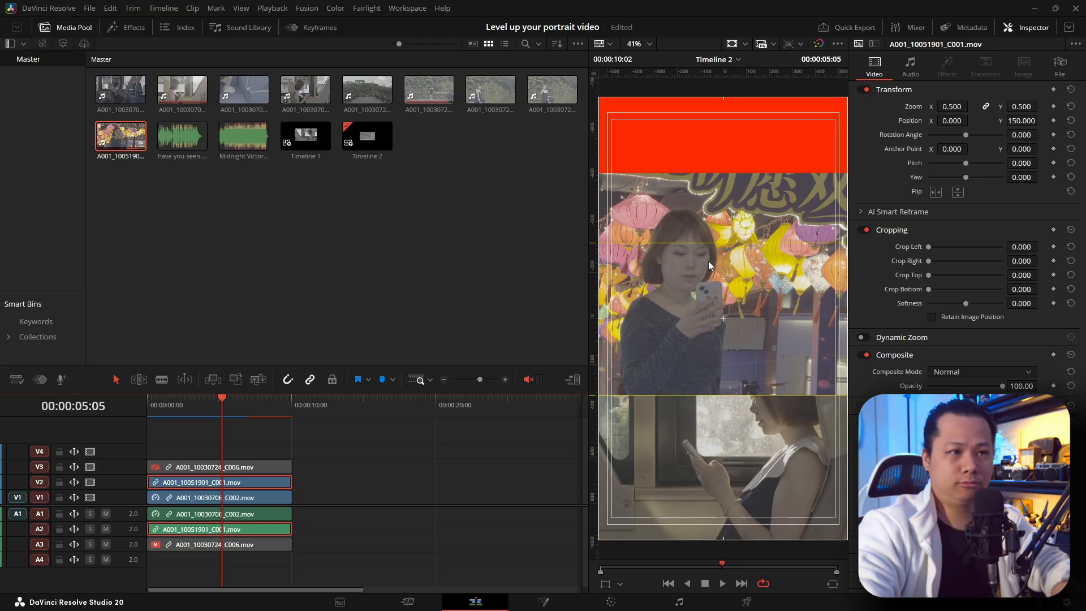
Step: Play the timeline from the start to check the framing of the middle and lower panels
drag(201, 406, 137, 412)
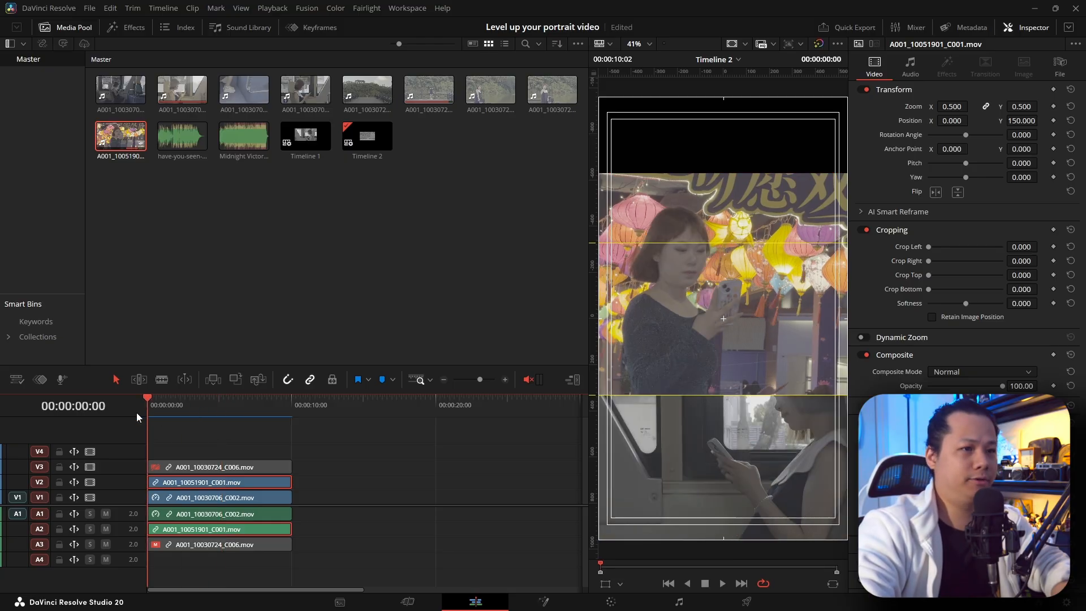
key(space)
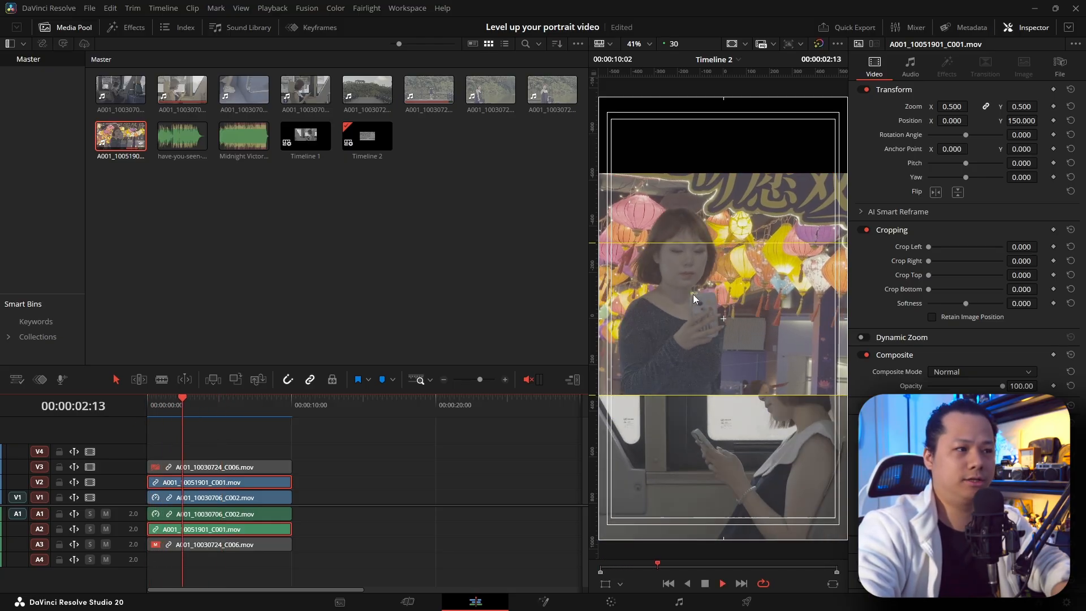
key(space)
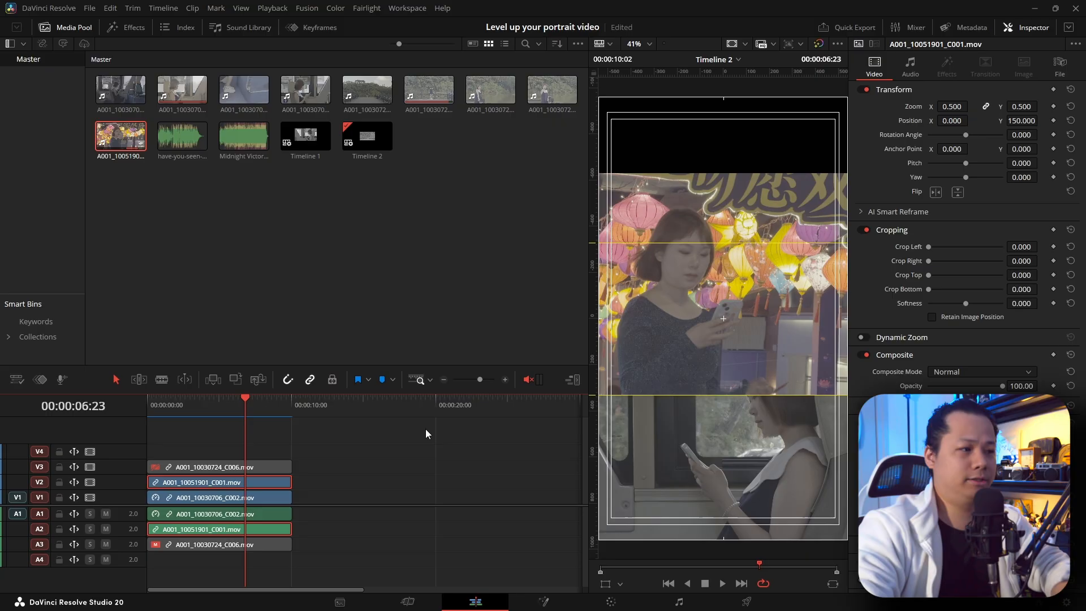
Step: Re-enable the A001_10030724_C006 clip on V3 and set its zoom to 0.546 and its position to X -27, Y 735
click(261, 465)
key(d)
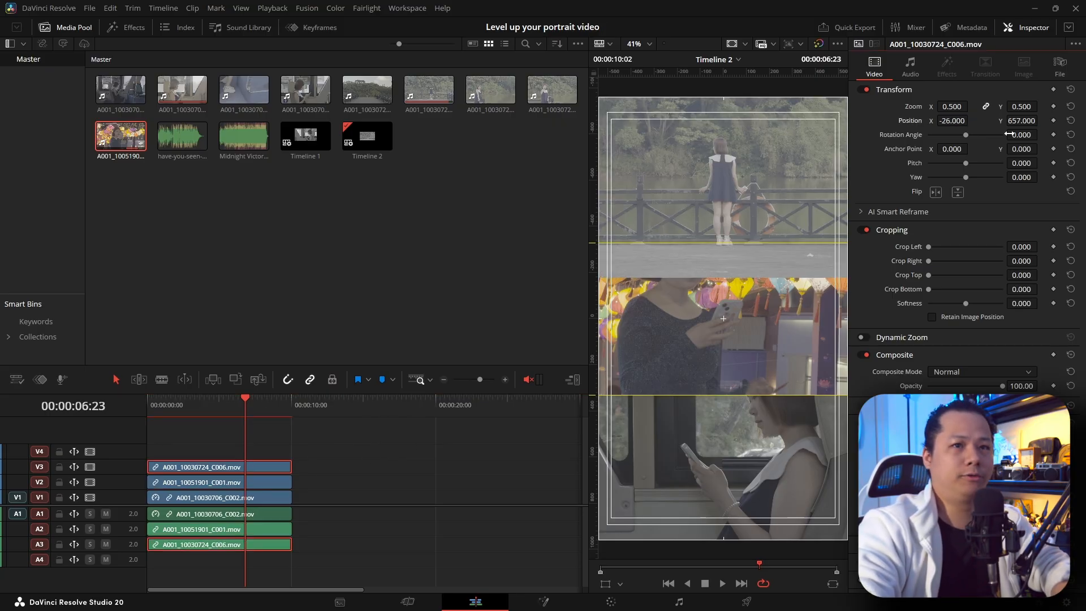
drag(1023, 119, 1042, 120)
mouse_move(952, 106)
mouse_down()
mouse_move(977, 106)
mouse_move(969, 120)
mouse_move(1021, 121)
mouse_move(957, 122)
mouse_up()
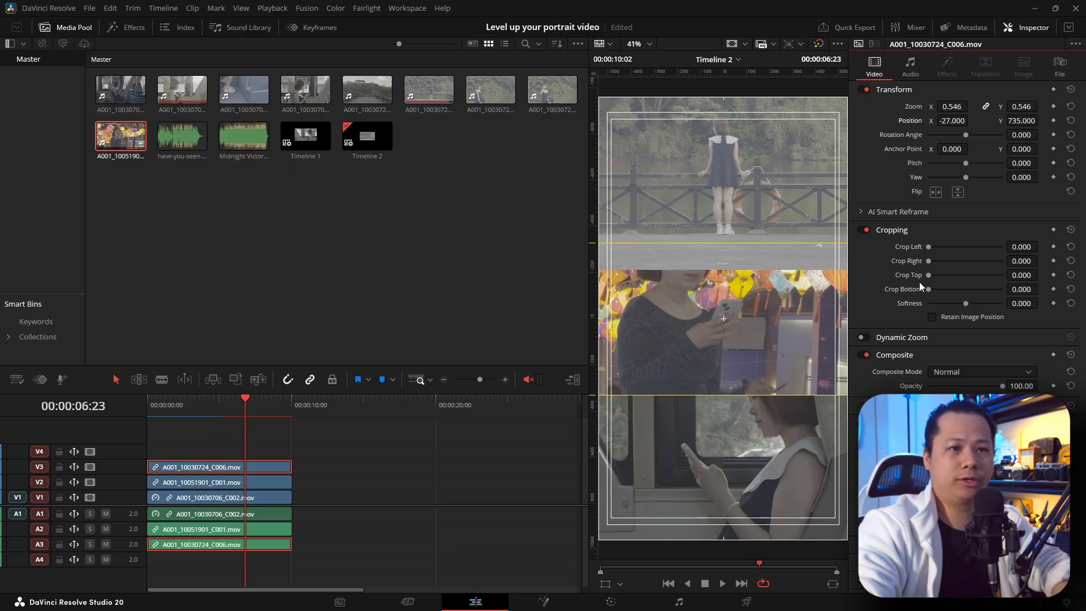
Step: Crop the bottom of the A001_10030724_C006 clip by 205 to the upper guide and lower the divider between video and audio tracks
drag(1011, 285, 1040, 289)
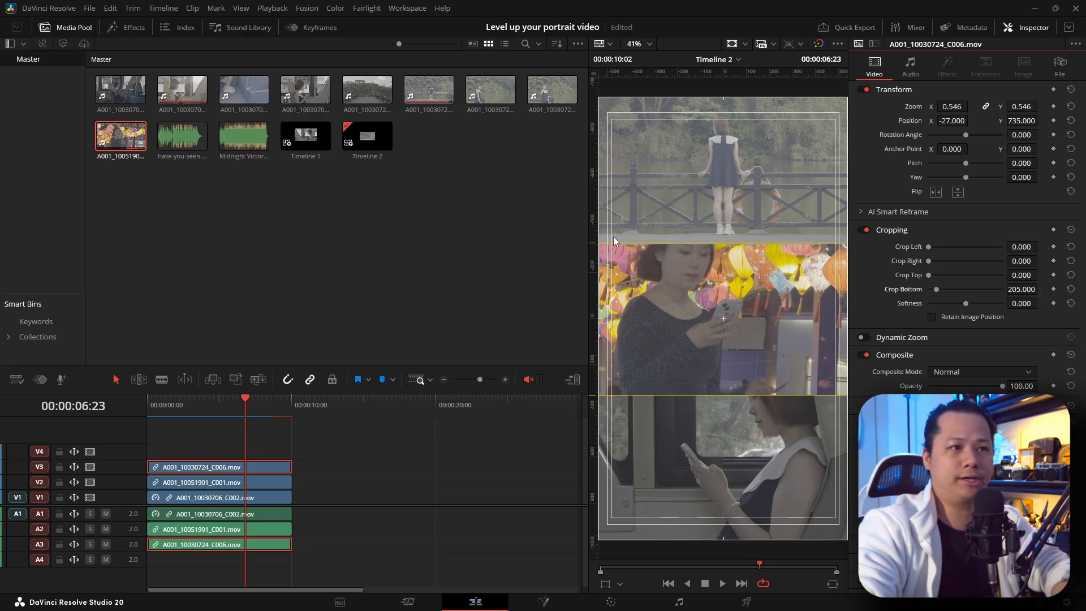
click(333, 456)
drag(124, 507, 124, 519)
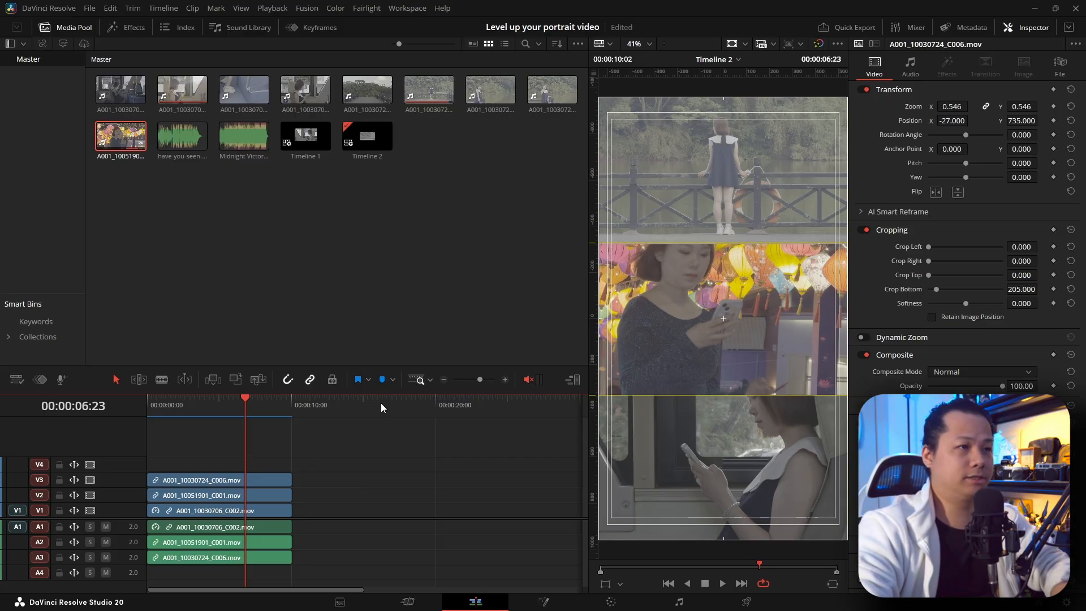
click(375, 296)
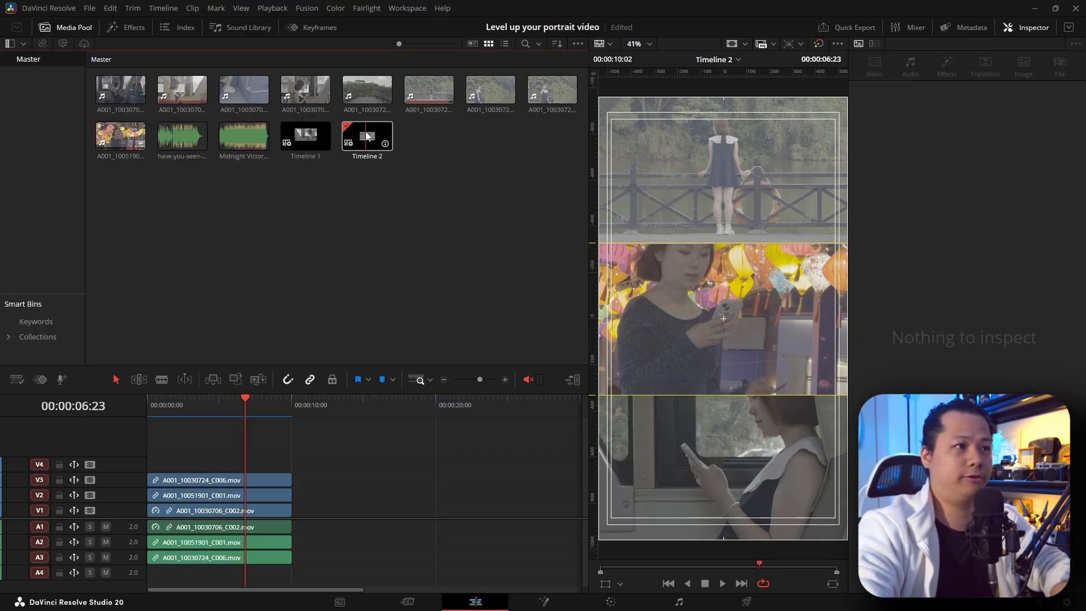
Step: Set Timeline 2's color science to DaVinci YRGB Color Managed and check the colors at several points, ending at 00:00:01:00
right_click(366, 136)
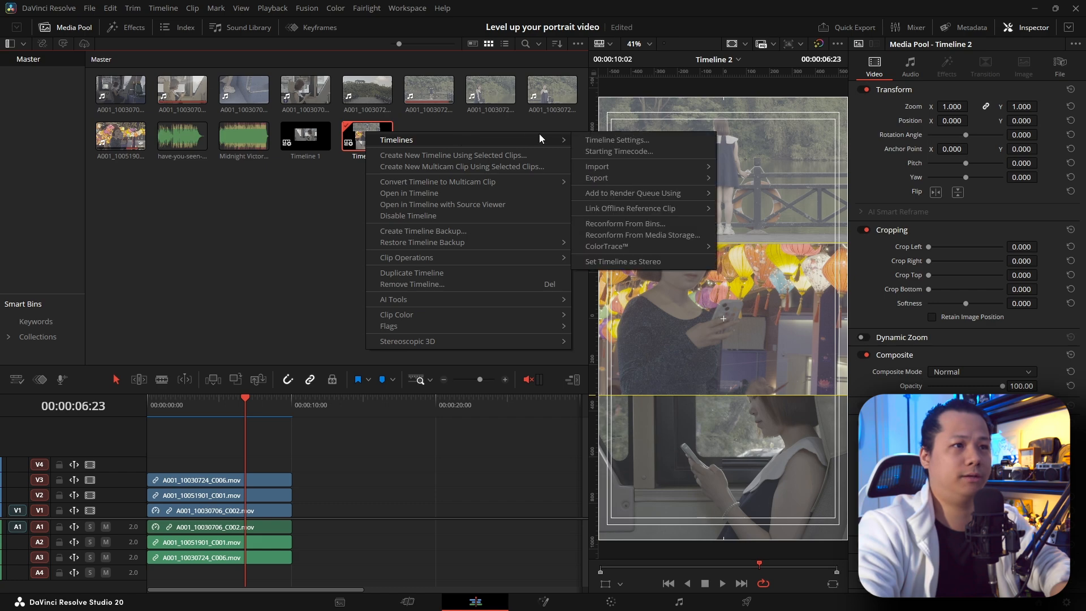
click(666, 144)
click(643, 218)
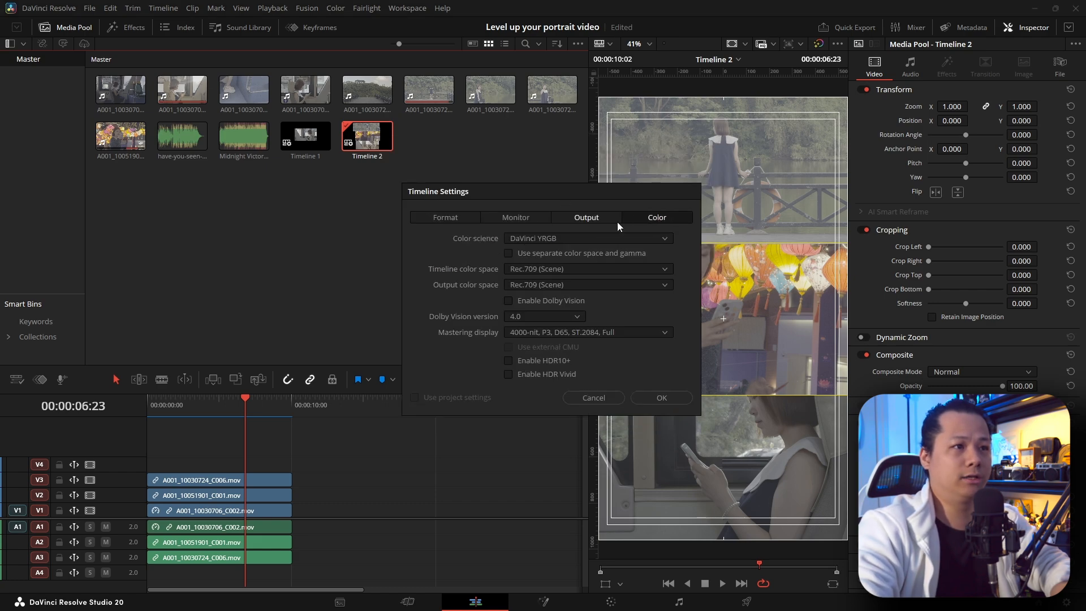
click(598, 239)
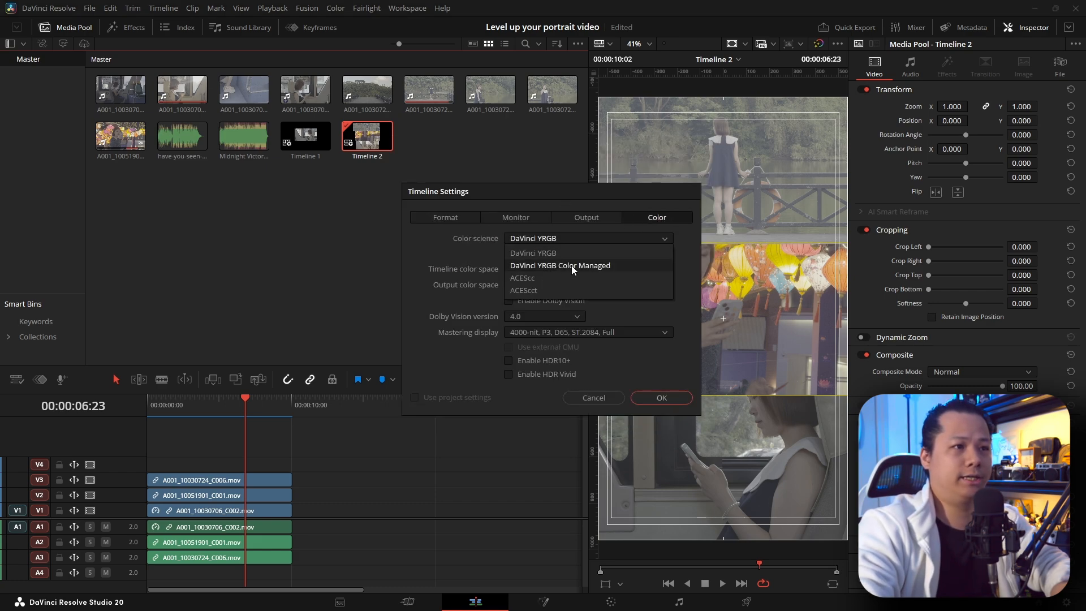
click(619, 266)
click(661, 433)
click(233, 407)
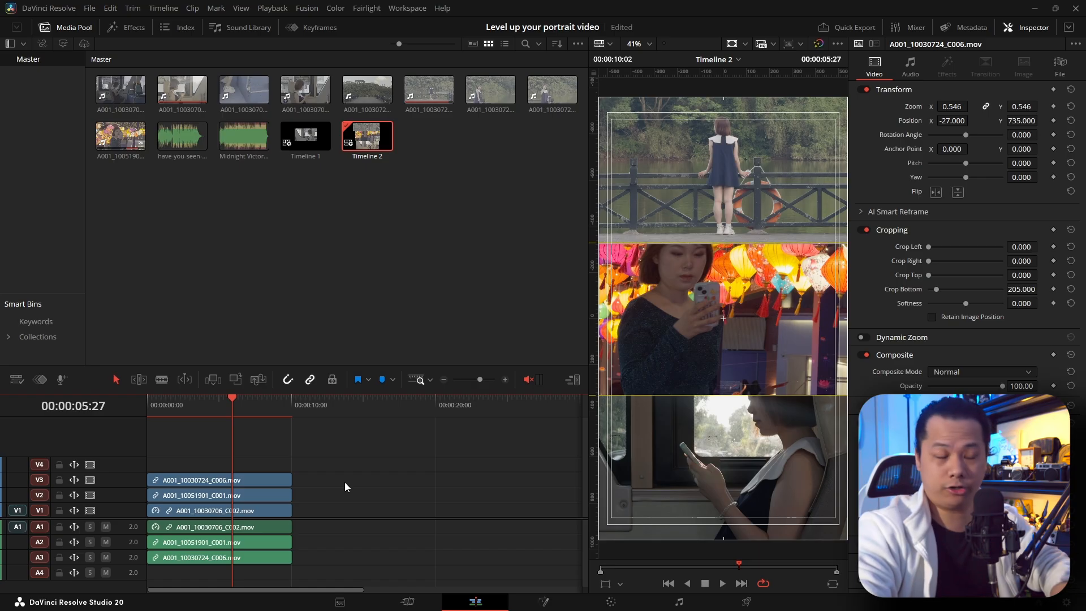
click(159, 414)
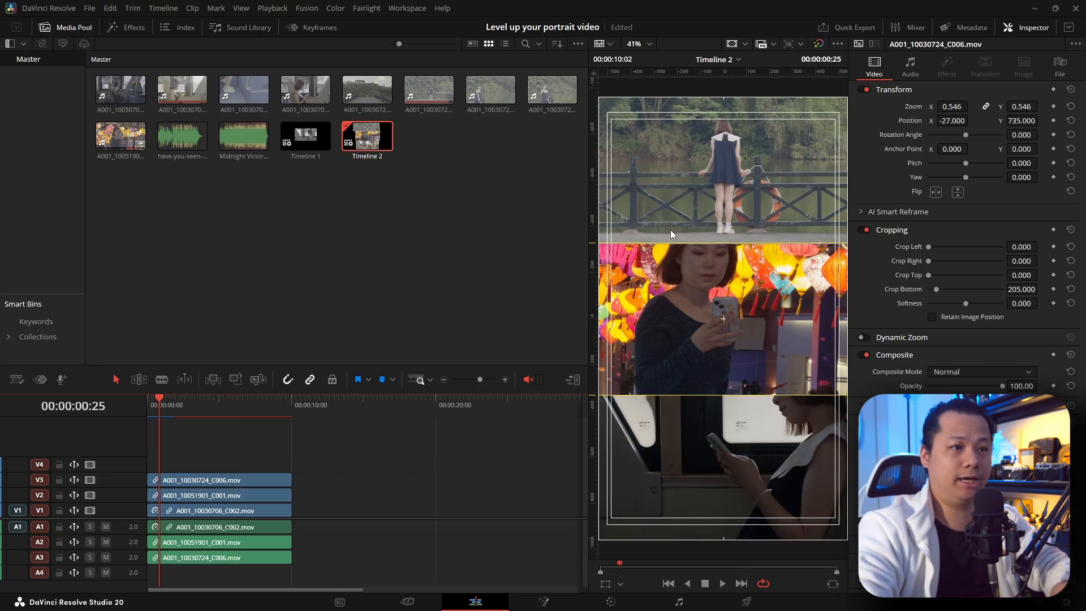
click(162, 406)
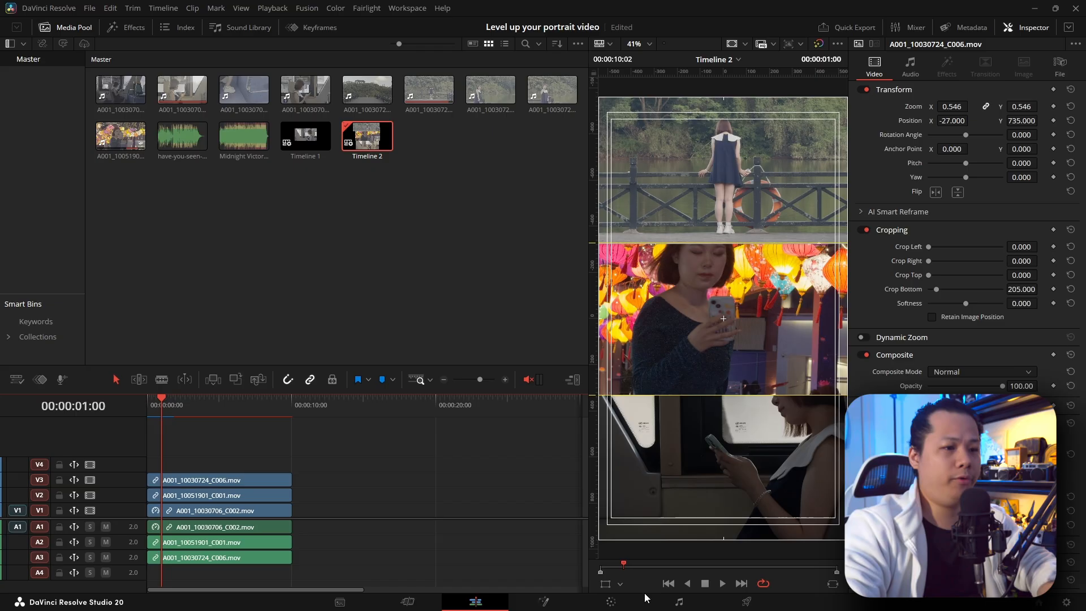
Step: On the Color page, raise the HDR global exposure of the V2 lantern clip and of the V1 train clip, the latter to 1.66
click(611, 601)
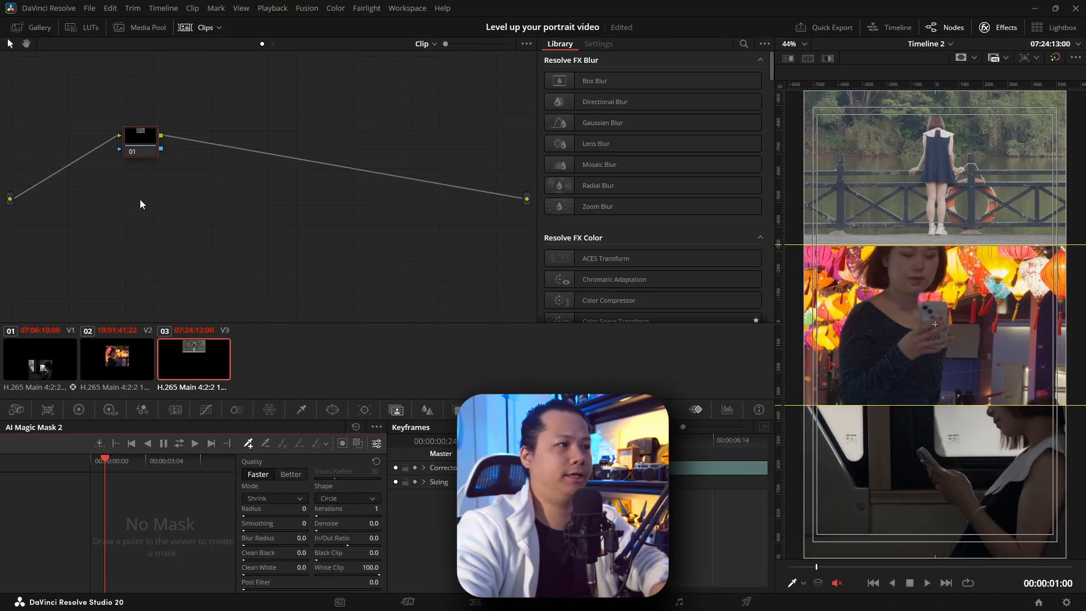
click(99, 365)
click(110, 410)
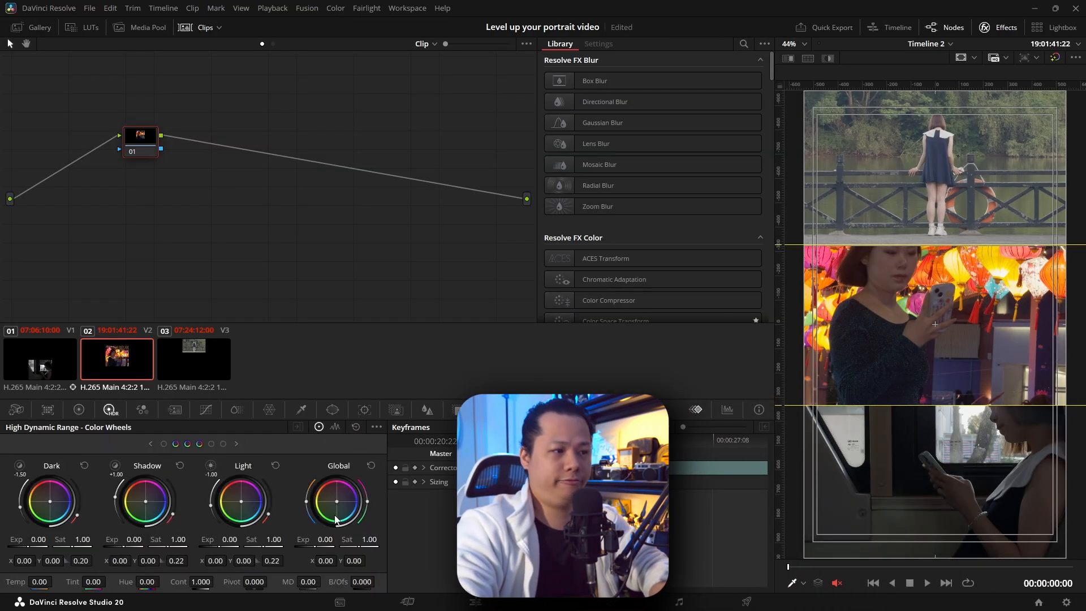
drag(310, 541, 346, 535)
click(44, 366)
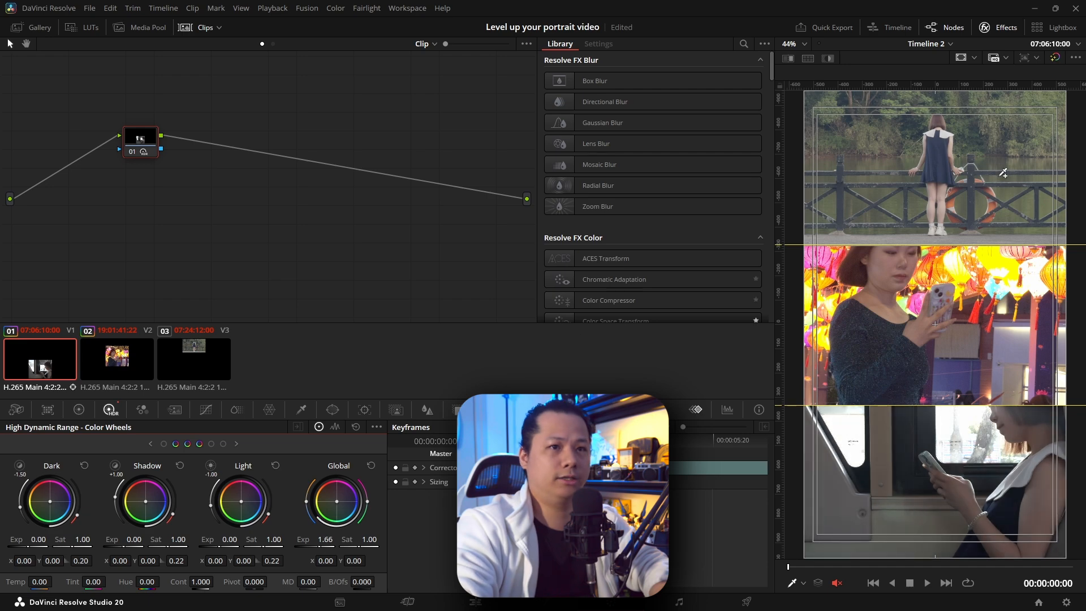
Step: Increase the contrast of the A001_10030724_C006 clip on V3 in the primary color corrections
click(170, 353)
click(78, 409)
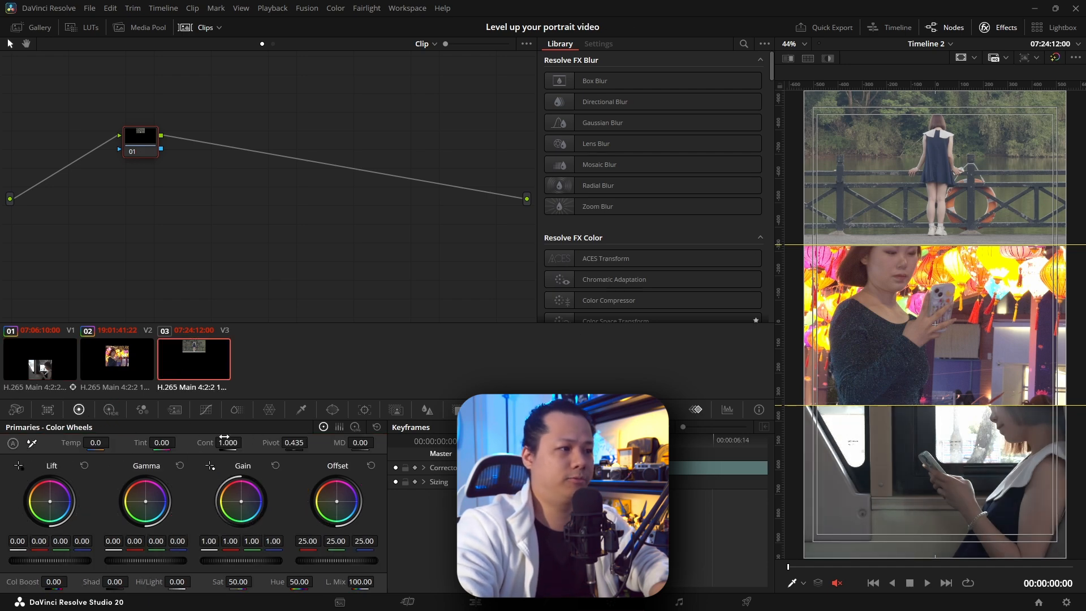
drag(215, 437, 312, 442)
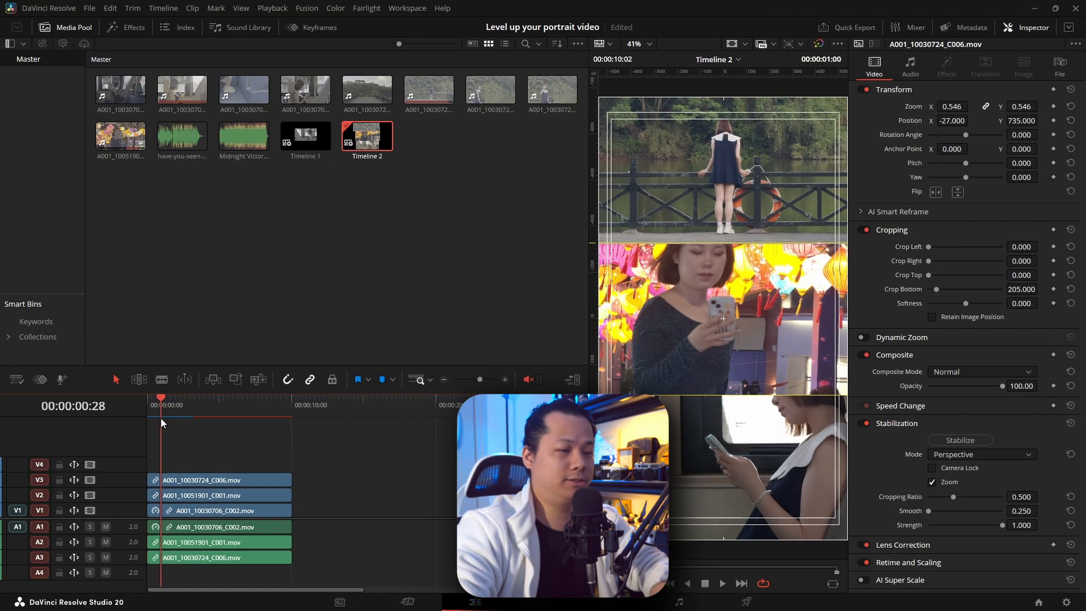
Step: Check the graded panels on the Edit page at 00:00:00:28 and hide the viewer's rulers, guides and safe area overlays
drag(171, 402, 161, 419)
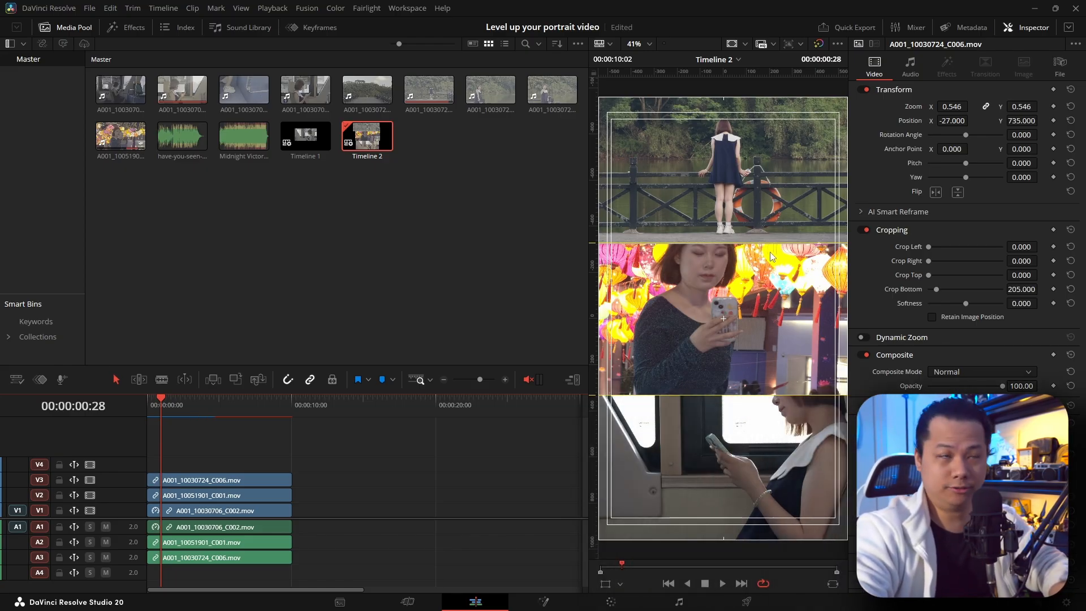
click(732, 44)
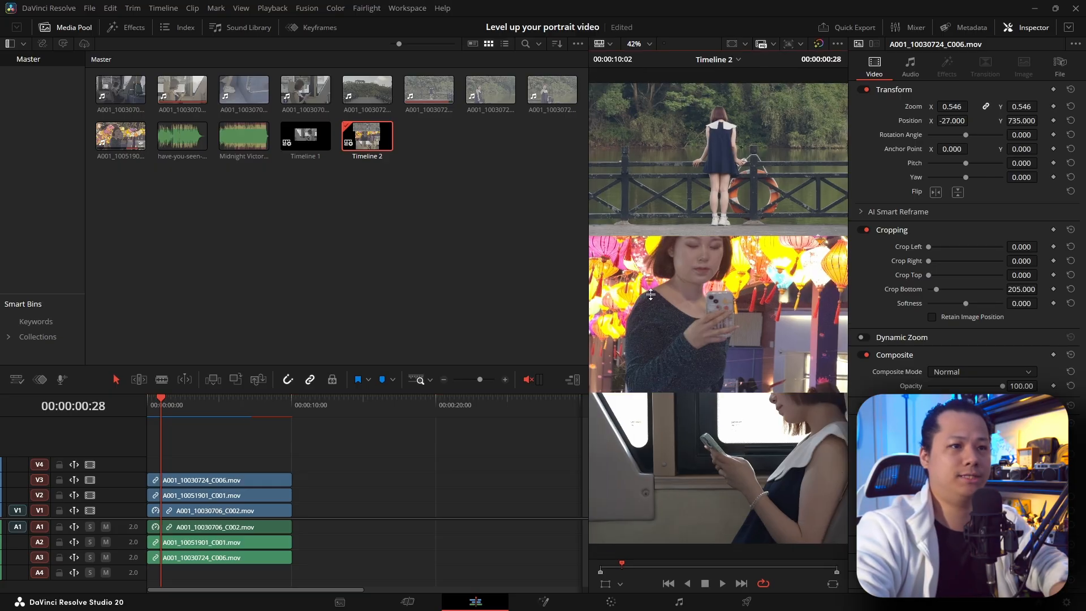
click(183, 452)
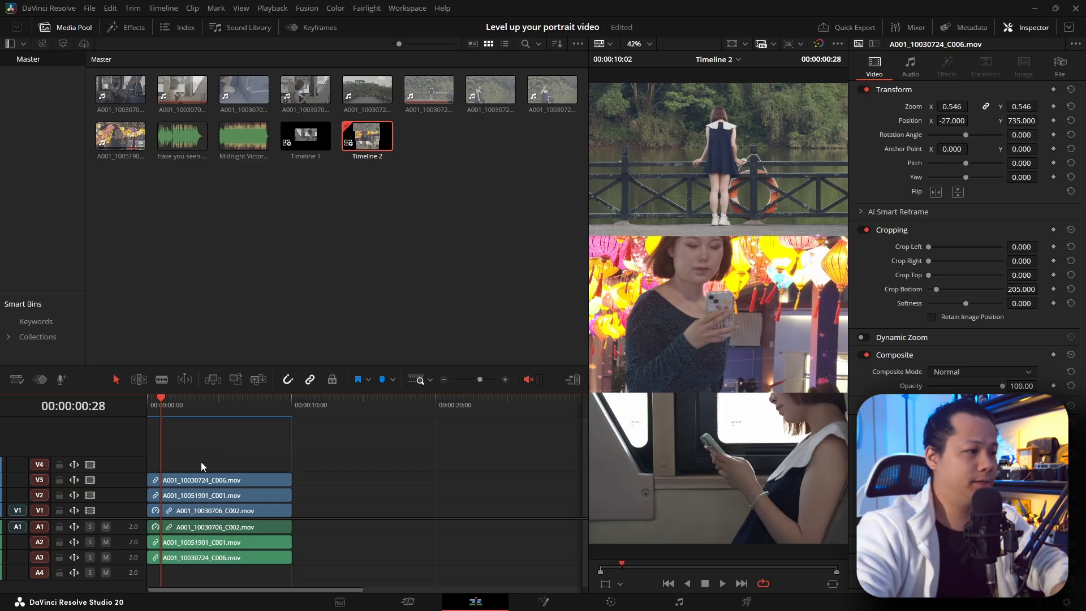
Step: Duplicate the three split-screen clips onto V4, V5 and V6 and set the copies' clip color to Orange
drag(176, 464, 320, 513)
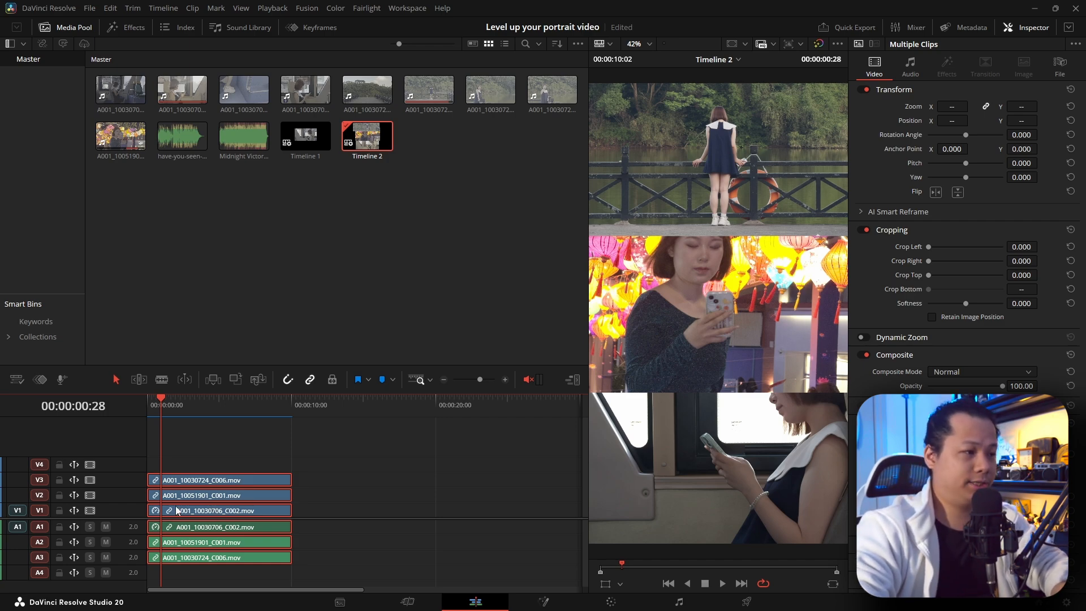
drag(176, 510, 176, 465)
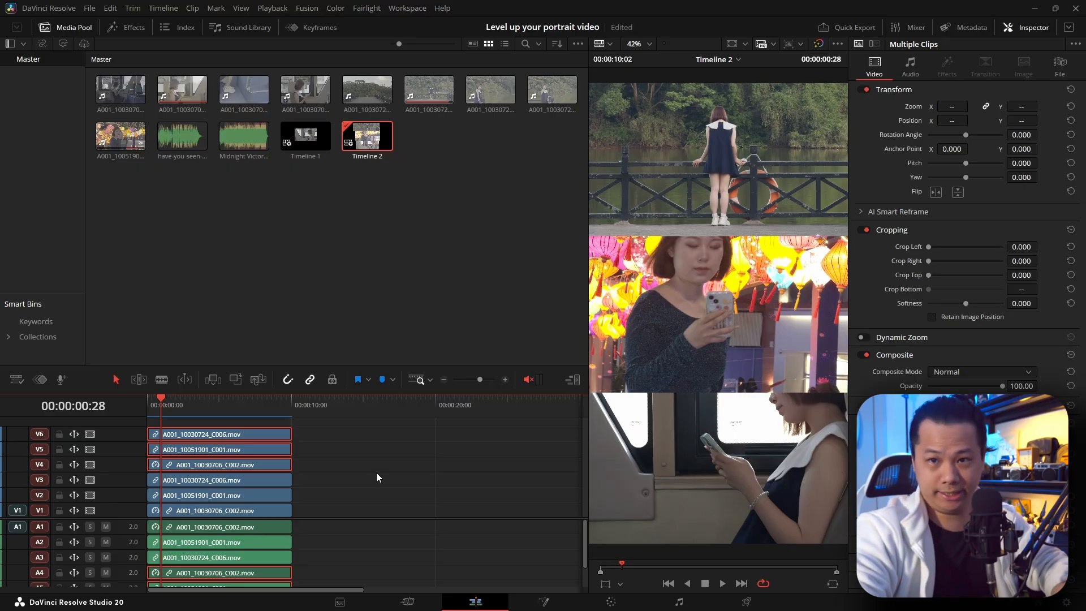
right_click(271, 465)
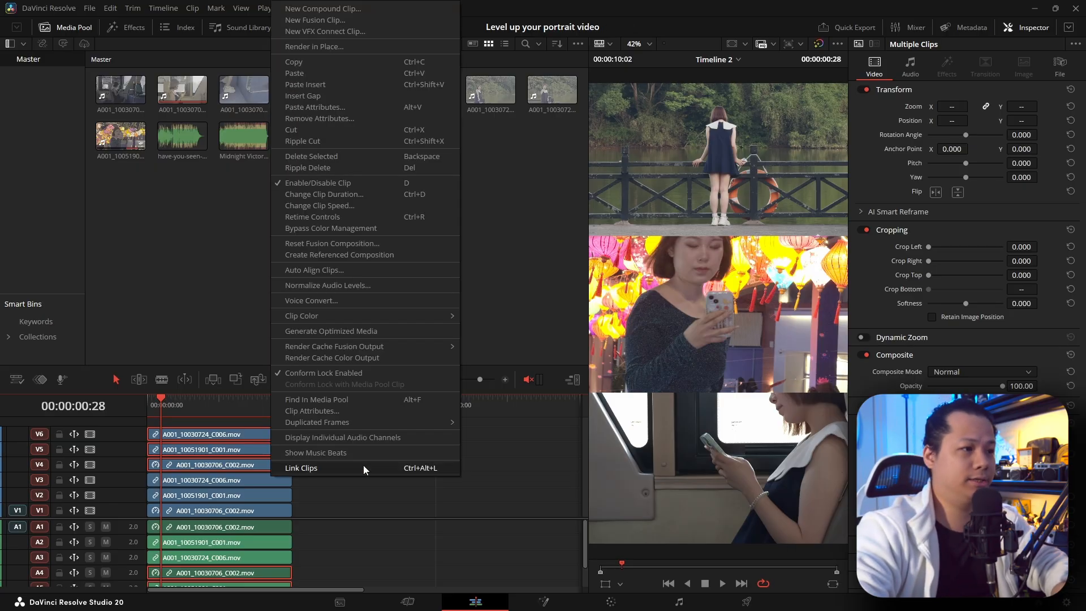
mouse_move(397, 318)
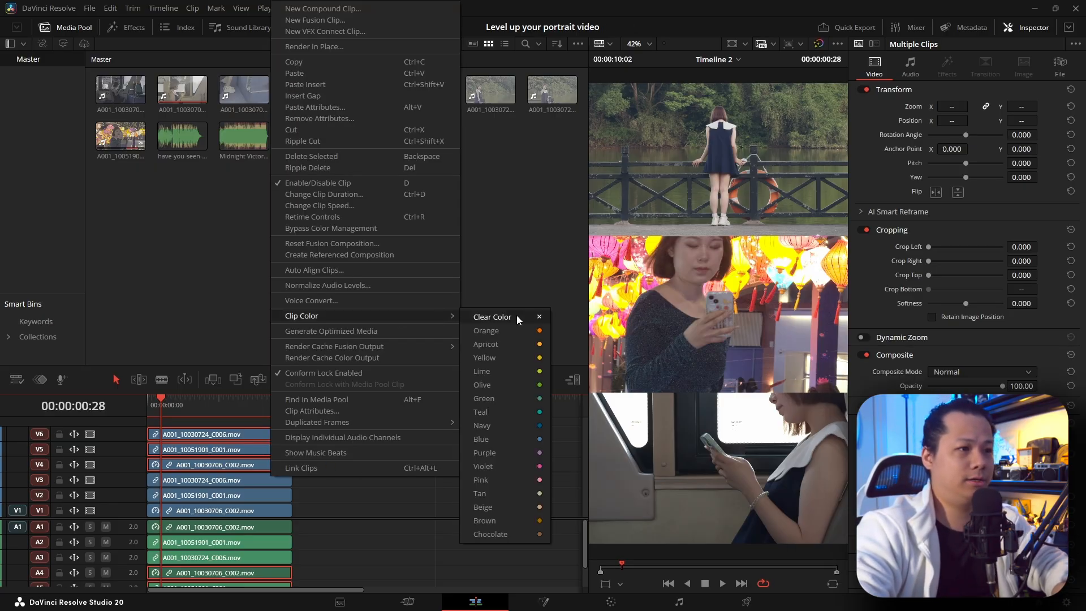
click(512, 330)
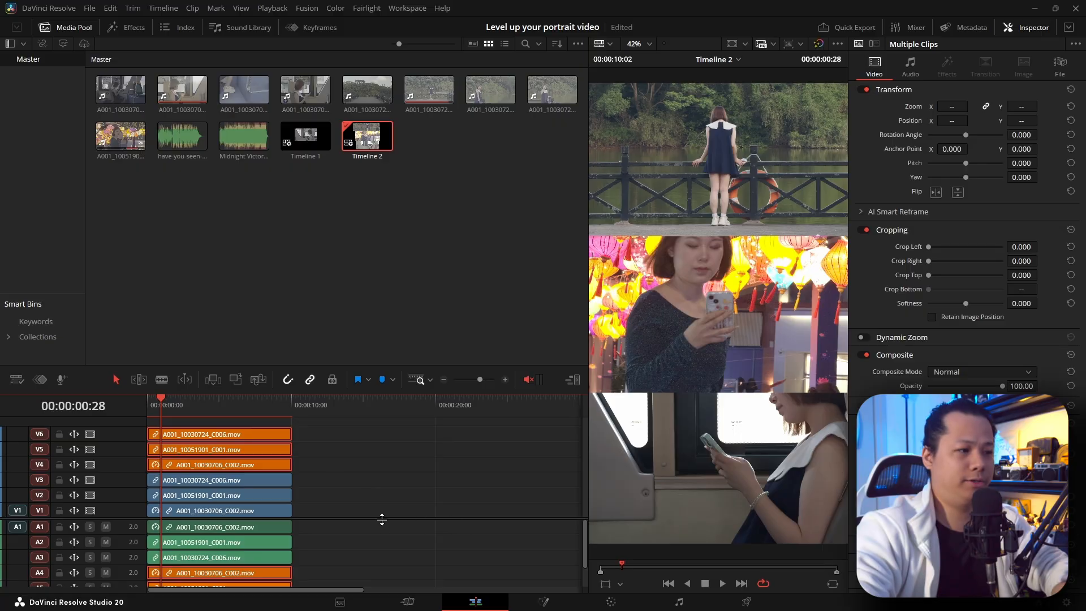
click(364, 529)
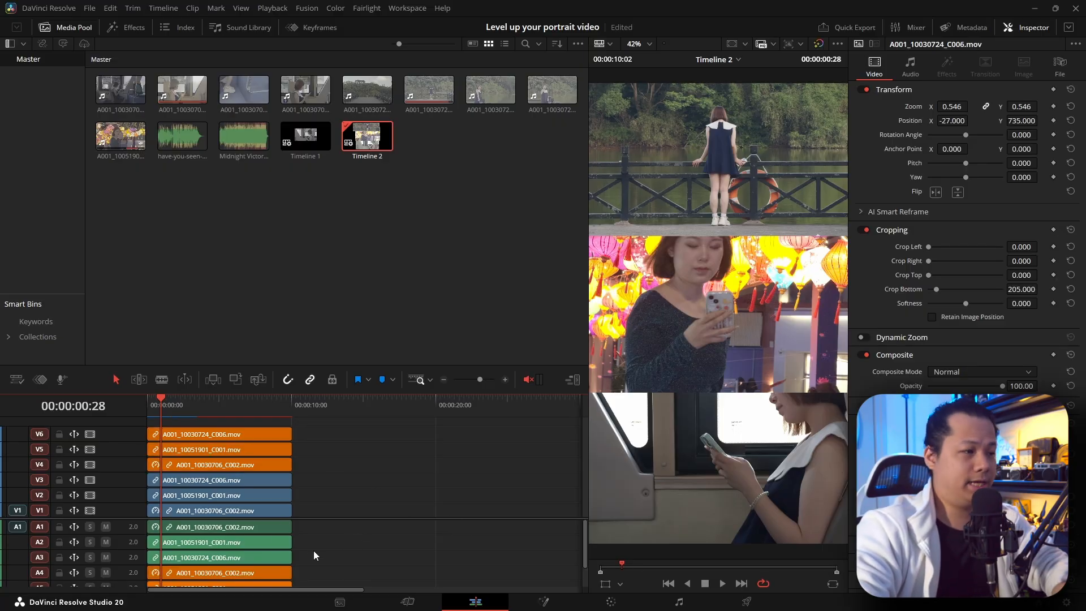
Step: Delete all audio clips from the audio tracks while keeping the video, and lower the divider between video and audio tracks
drag(318, 528, 216, 583)
click(336, 559)
drag(327, 533, 208, 586)
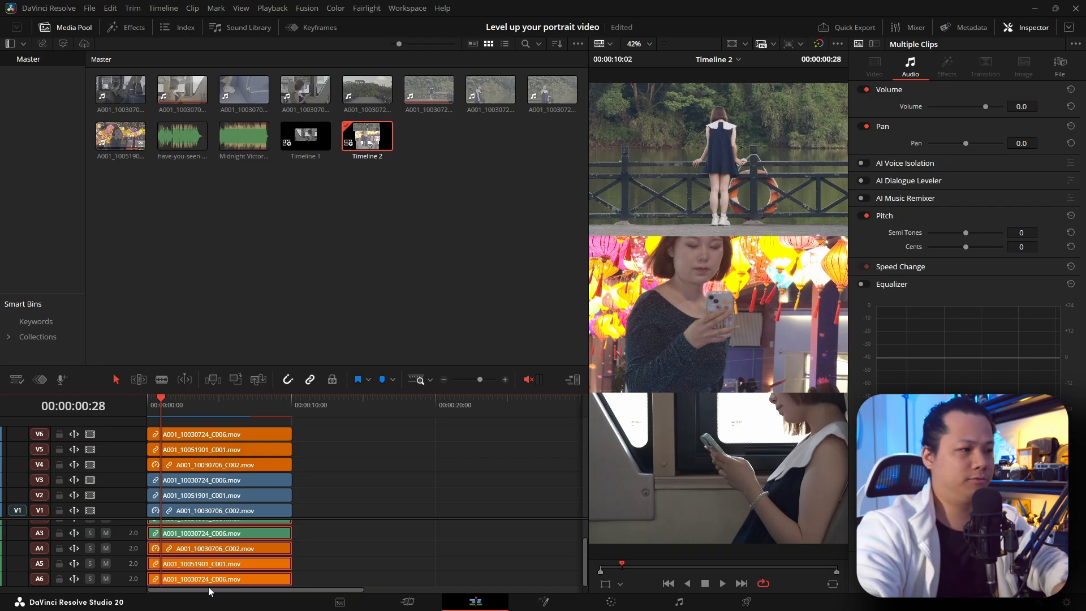
key(Delete)
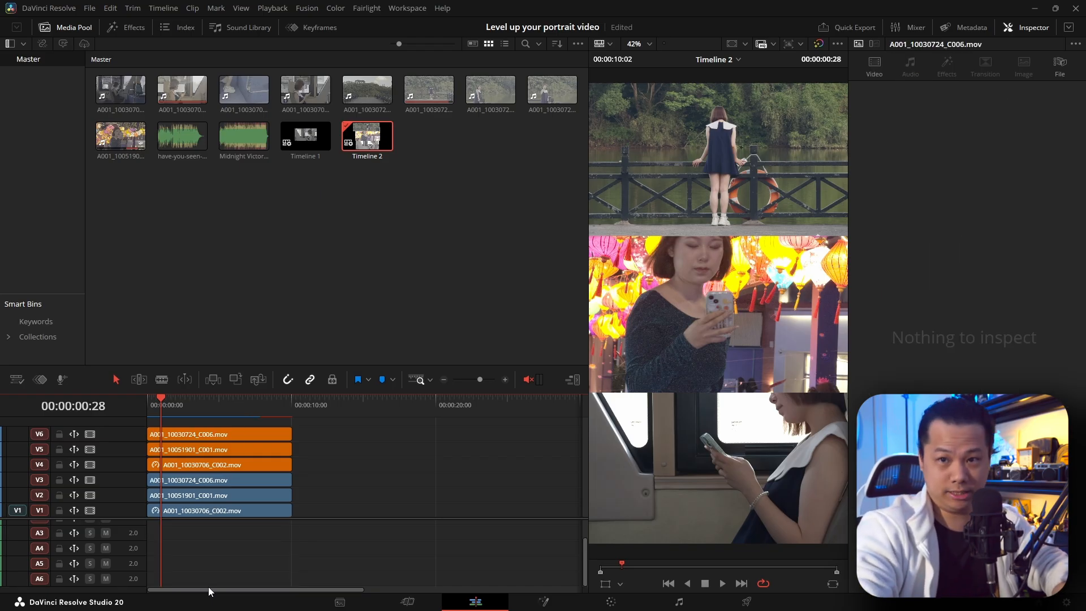
scroll(200, 550, up, 3)
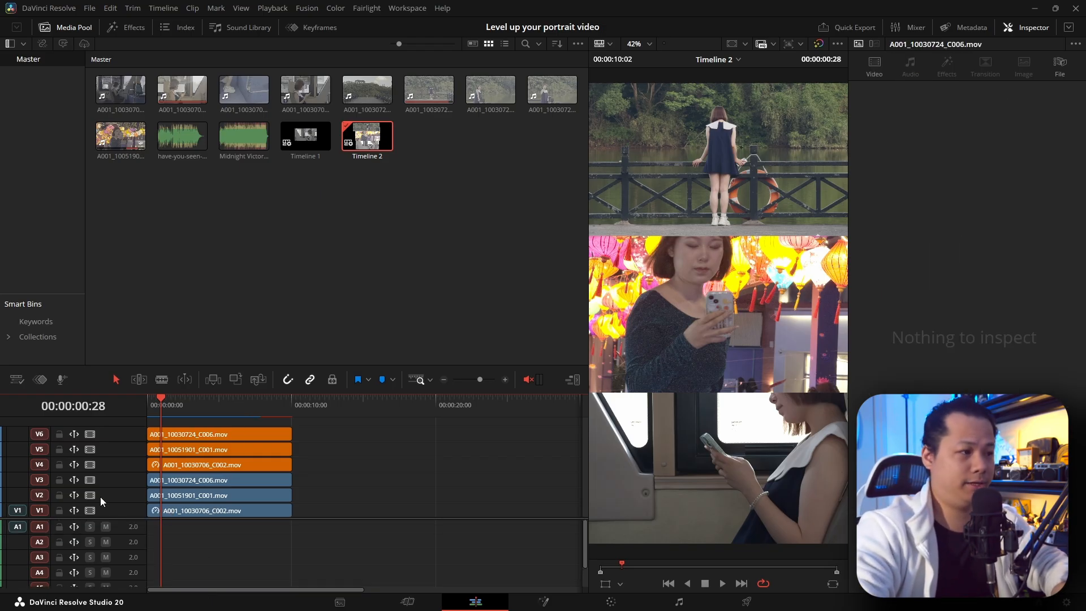
drag(110, 518, 113, 538)
Step: Review the timeline around 00:00:04:14 and delete the orange A001_10030724_C006 copy from V6
click(220, 408)
click(210, 411)
click(226, 453)
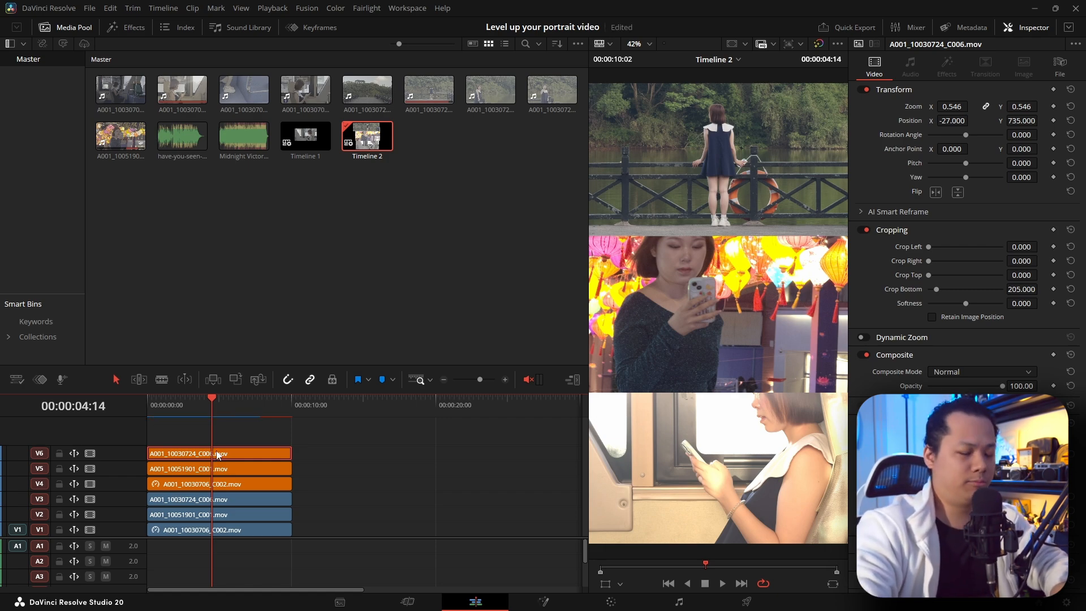
key(Delete)
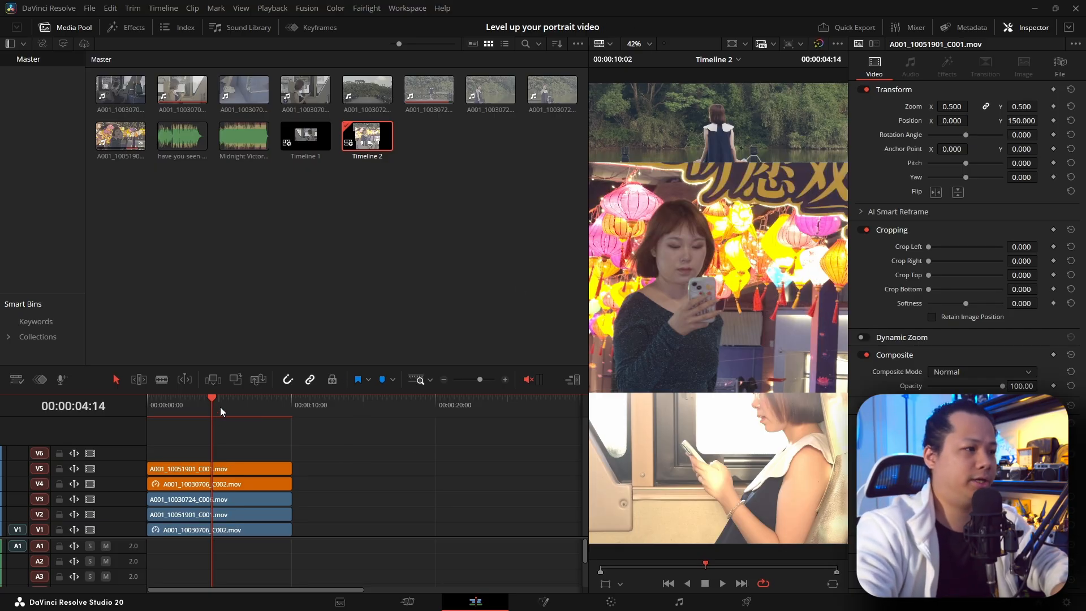
Step: Disable the three original clips on V1, V2 and V3 and place the playhead at 00:00:05:07
drag(221, 407, 207, 407)
drag(331, 497, 240, 528)
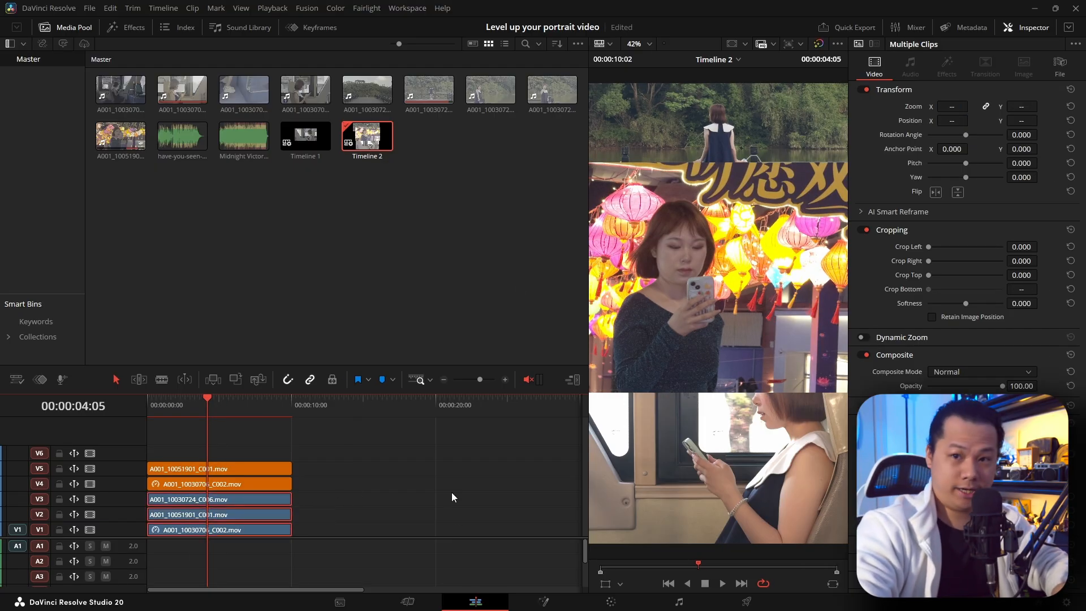
key(d)
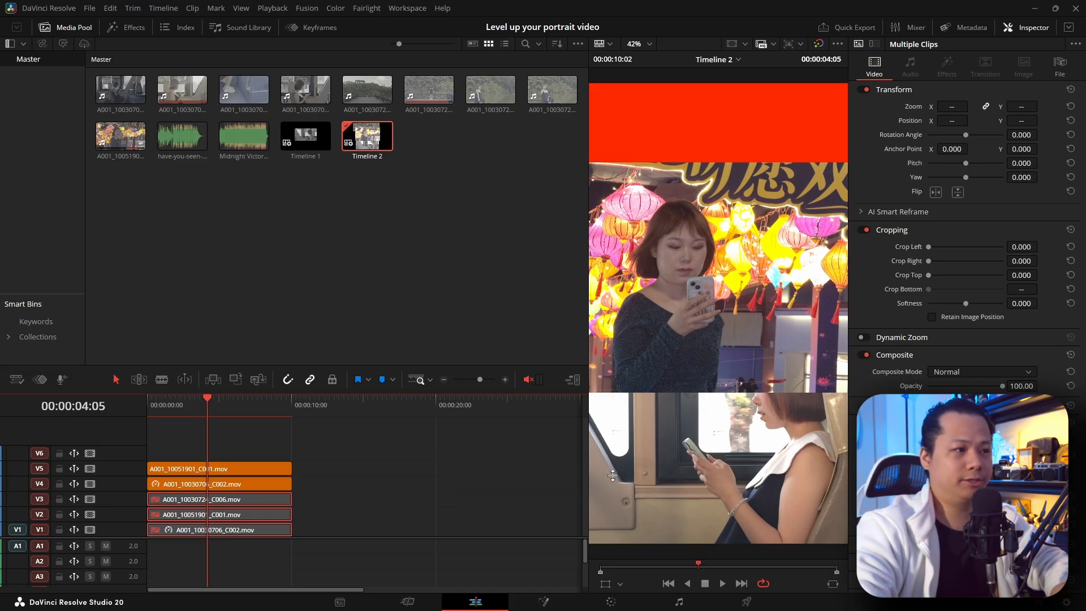
click(222, 431)
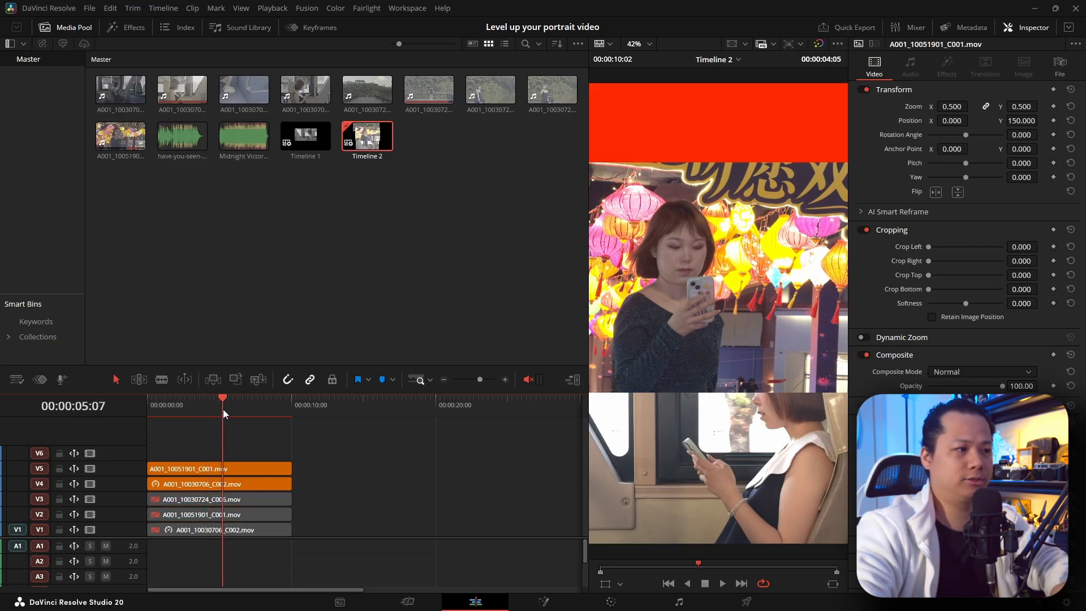
Step: On the Color page, add a serial node after node 01 of the A001_10051901_C001 copy on V5
click(611, 601)
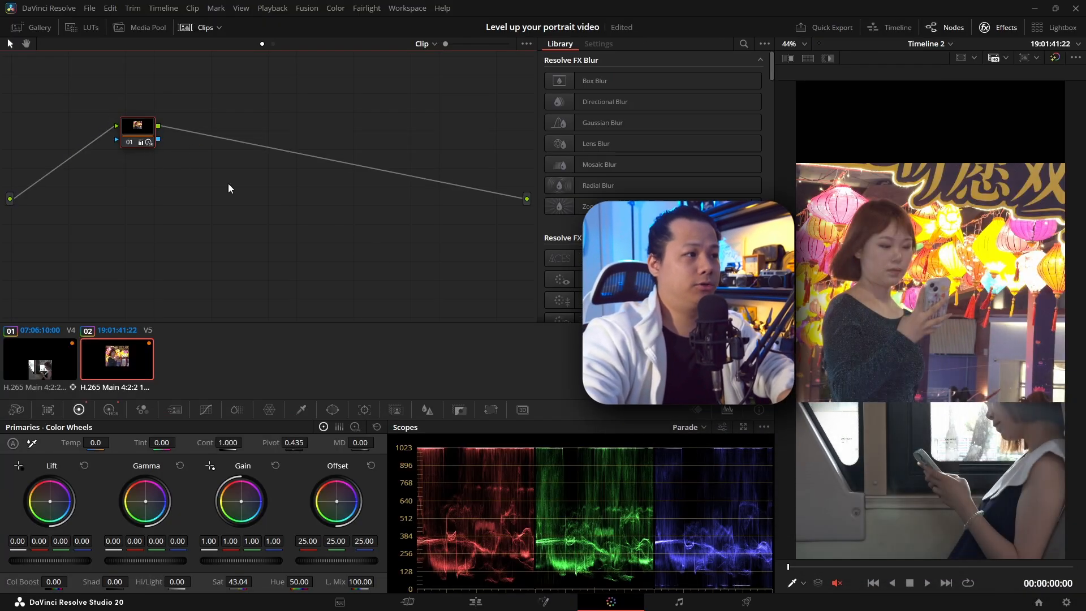
click(51, 359)
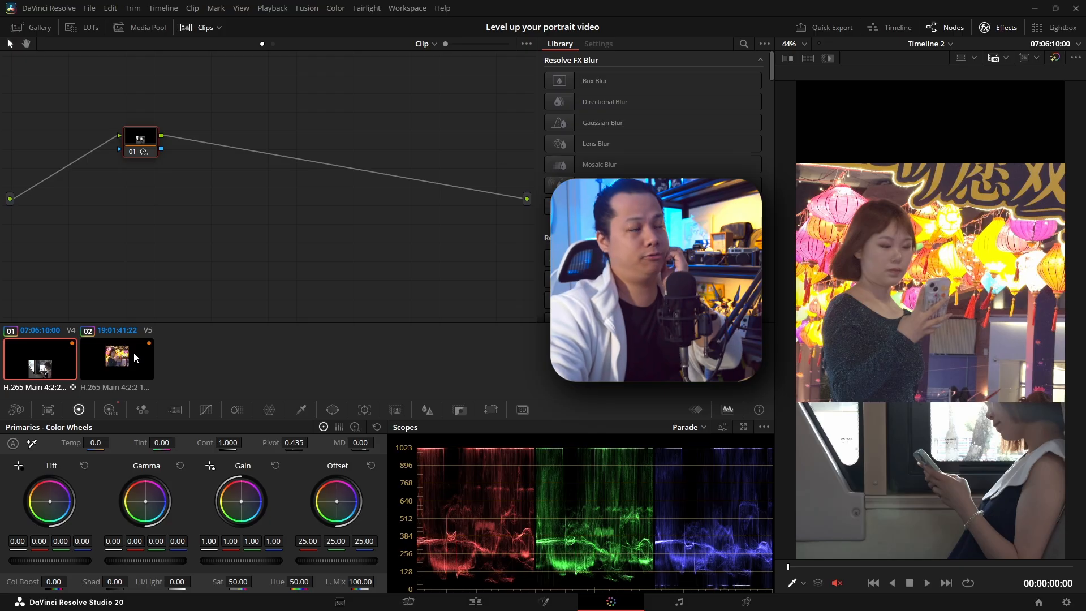
click(112, 320)
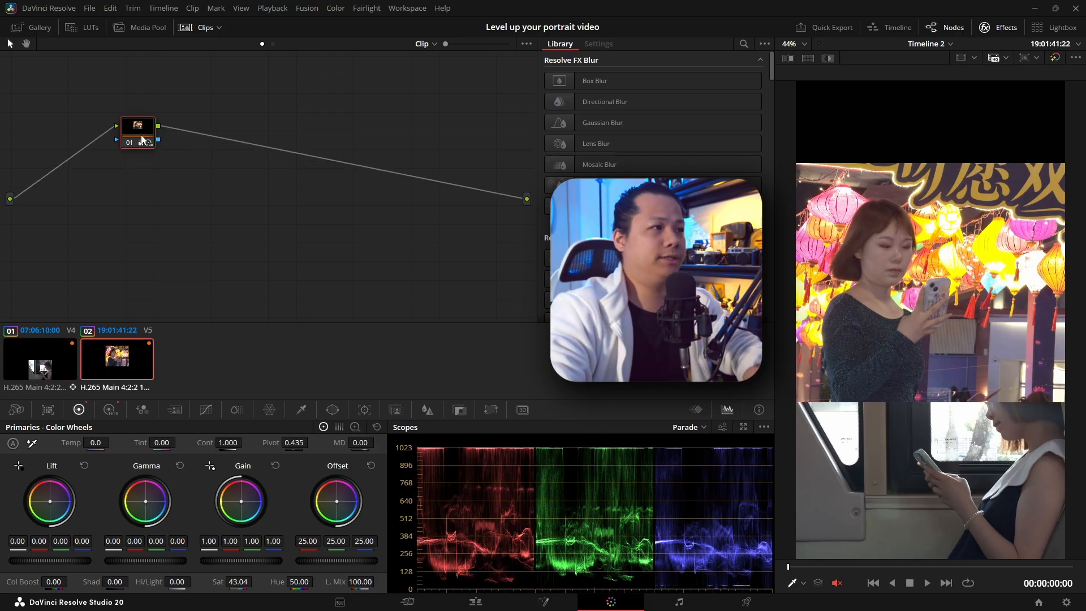
drag(141, 135, 88, 129)
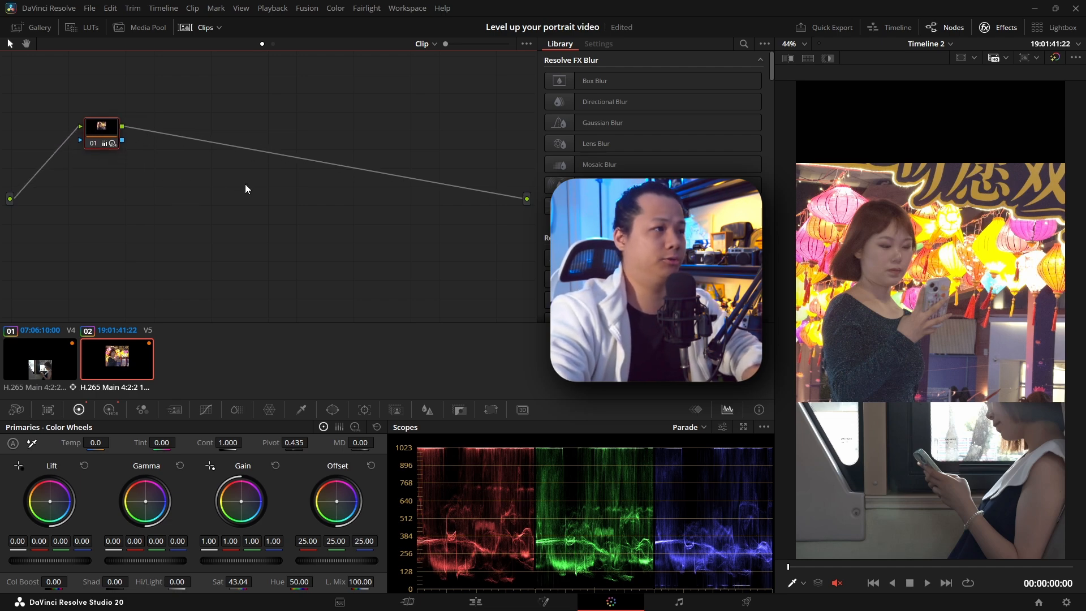
right_click(106, 130)
mouse_move(192, 187)
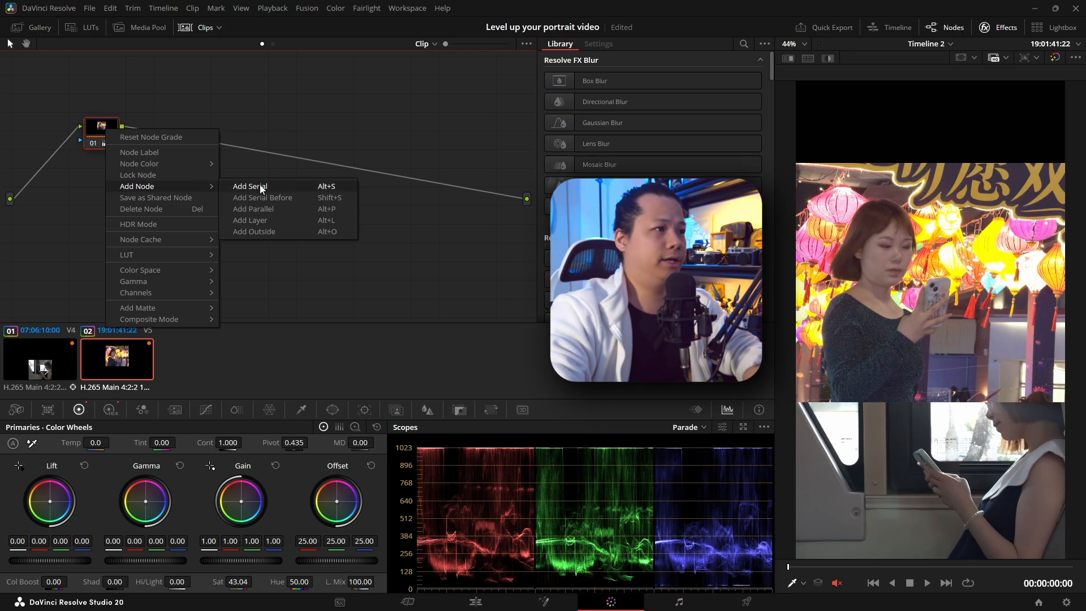
click(261, 187)
Step: Reposition node 02, add an alpha output to the V5 clip's node graph and connect node 02's key output to it
mouse_move(158, 127)
mouse_down()
mouse_move(182, 120)
mouse_move(175, 132)
mouse_up()
right_click(398, 225)
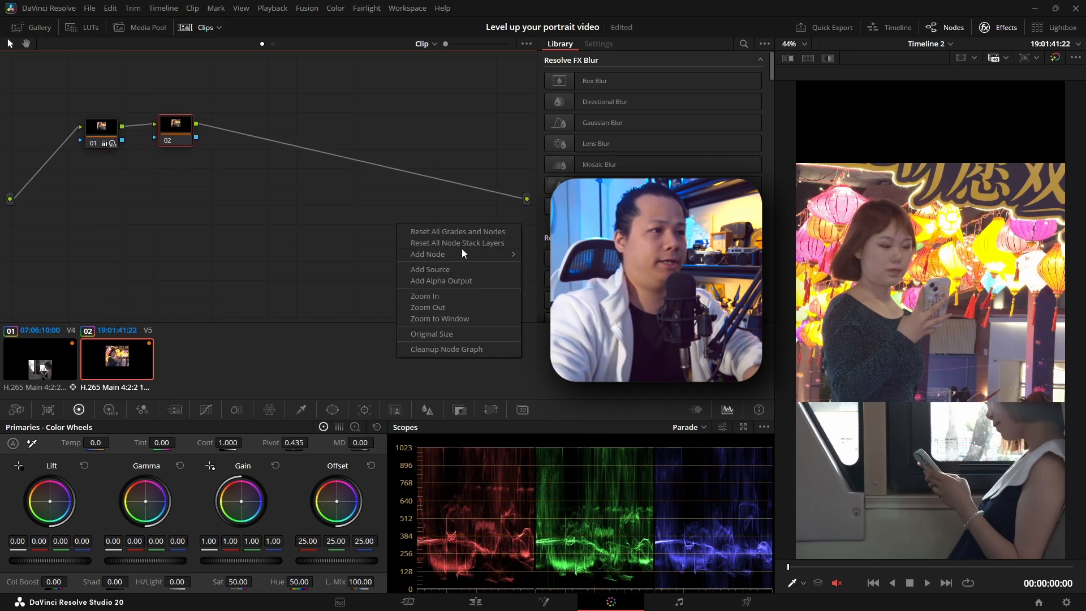
click(465, 285)
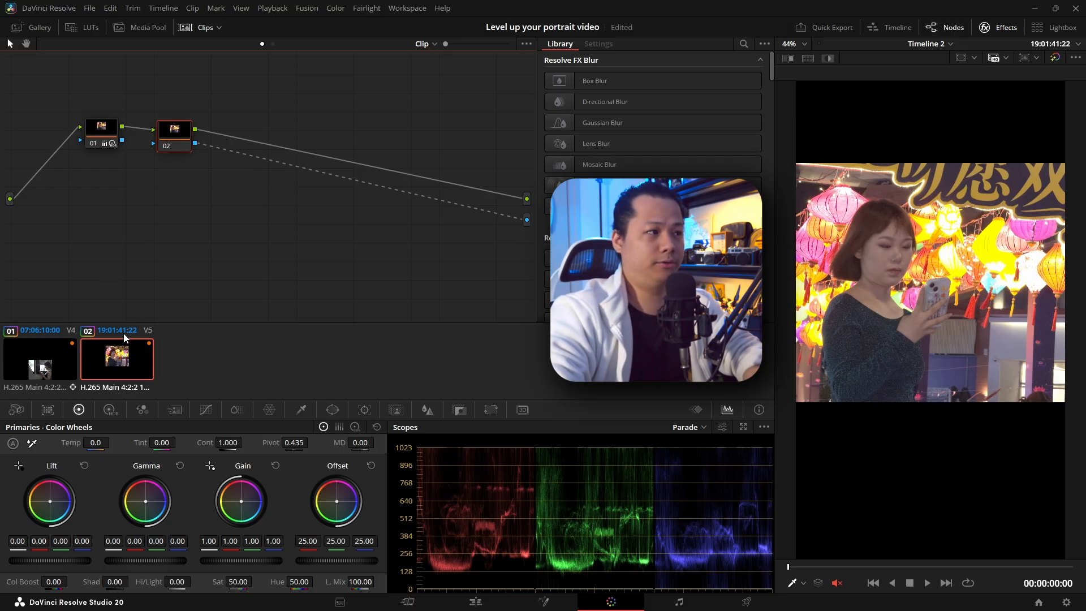
Step: Lower node 02 of the V5 clip and mark the woman's hair, face and phone with AI Magic Mask points, showing the mask overlay
drag(192, 131, 183, 206)
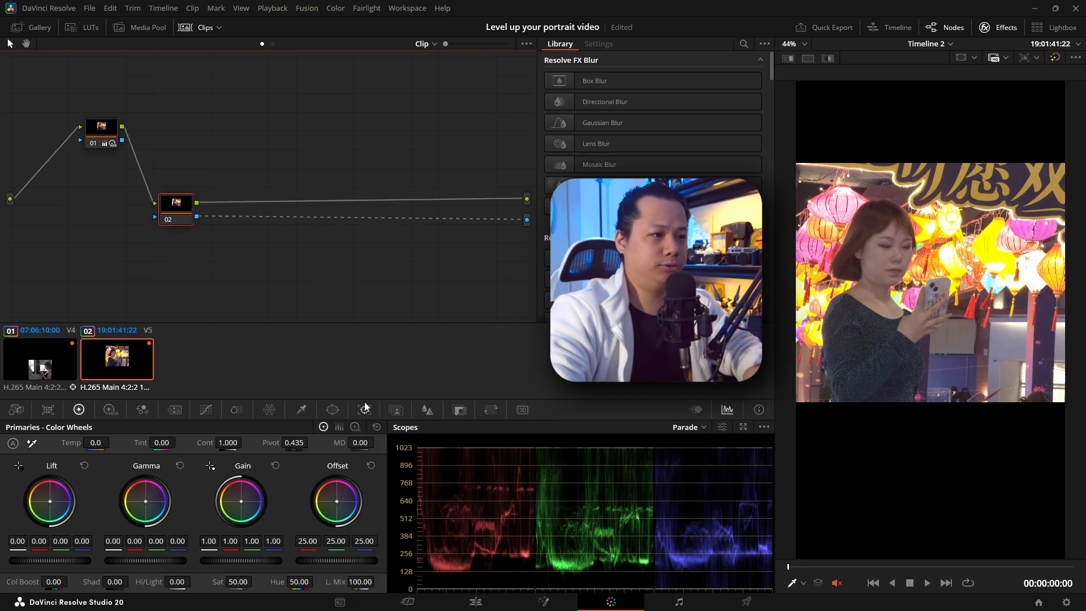
click(398, 410)
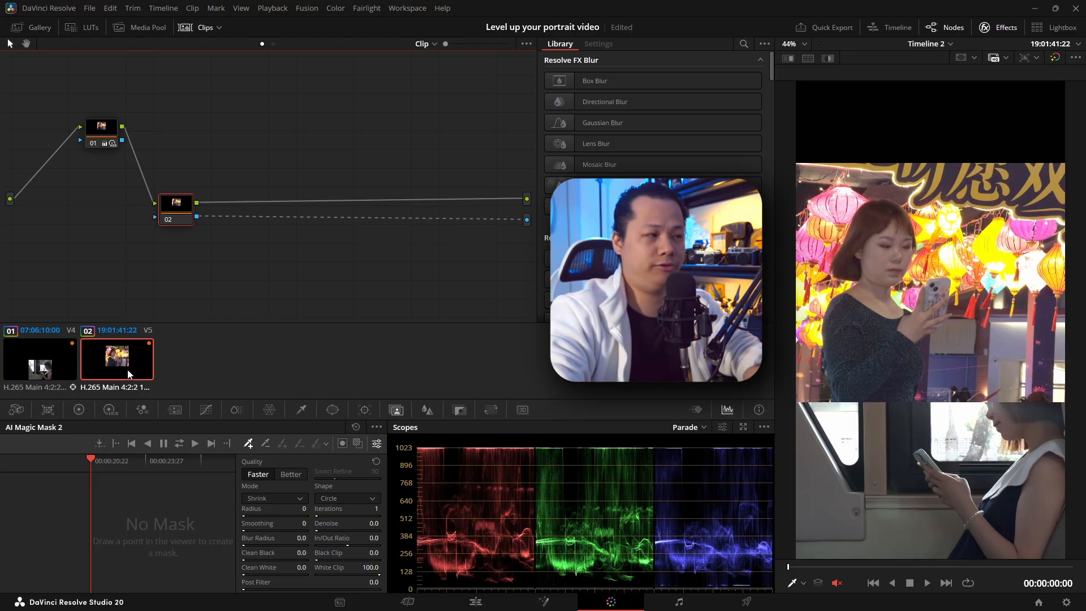
click(871, 222)
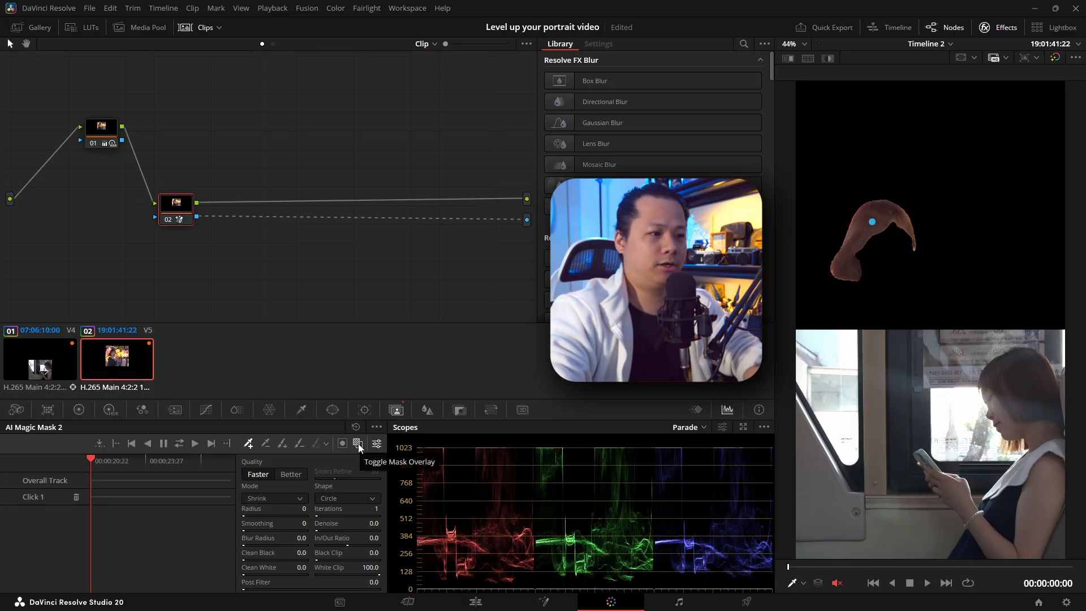
click(357, 443)
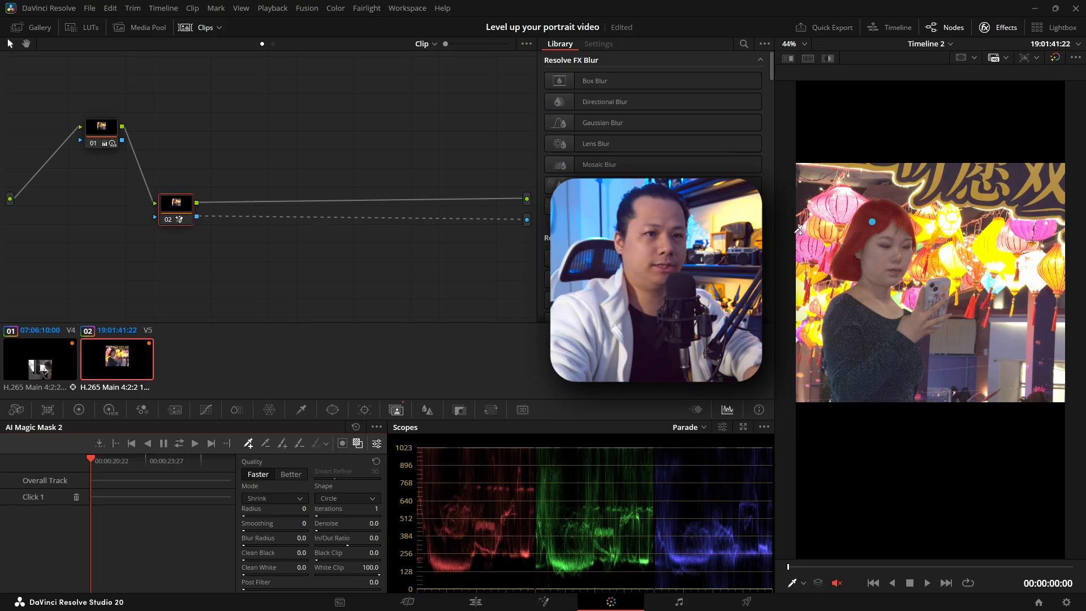
click(876, 261)
click(934, 294)
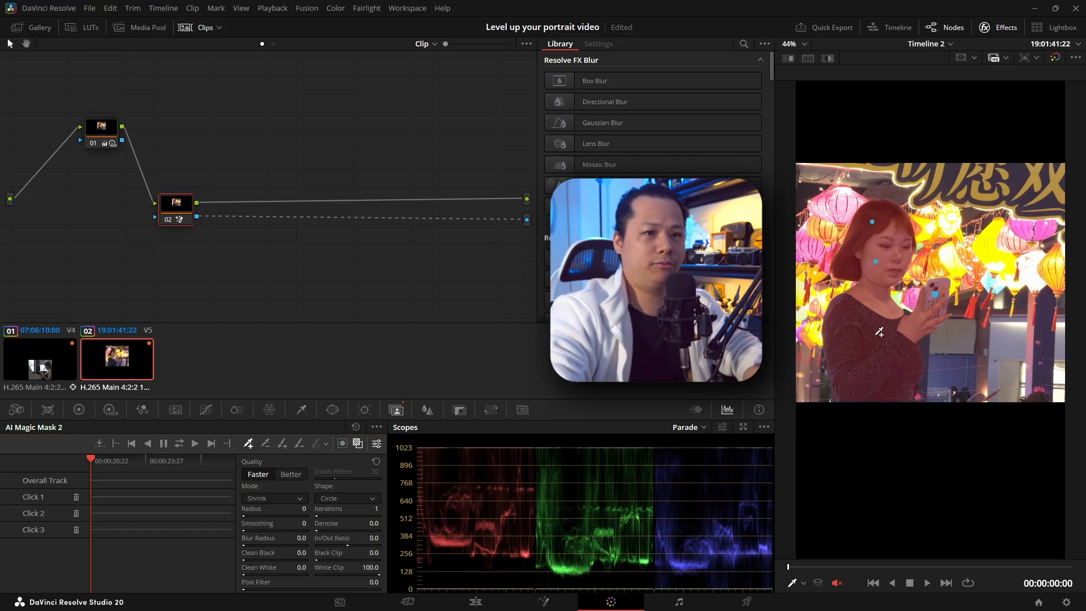
Step: Track the V5 subject mask across the whole clip, hide the mask overlay and play back the isolated woman
click(184, 450)
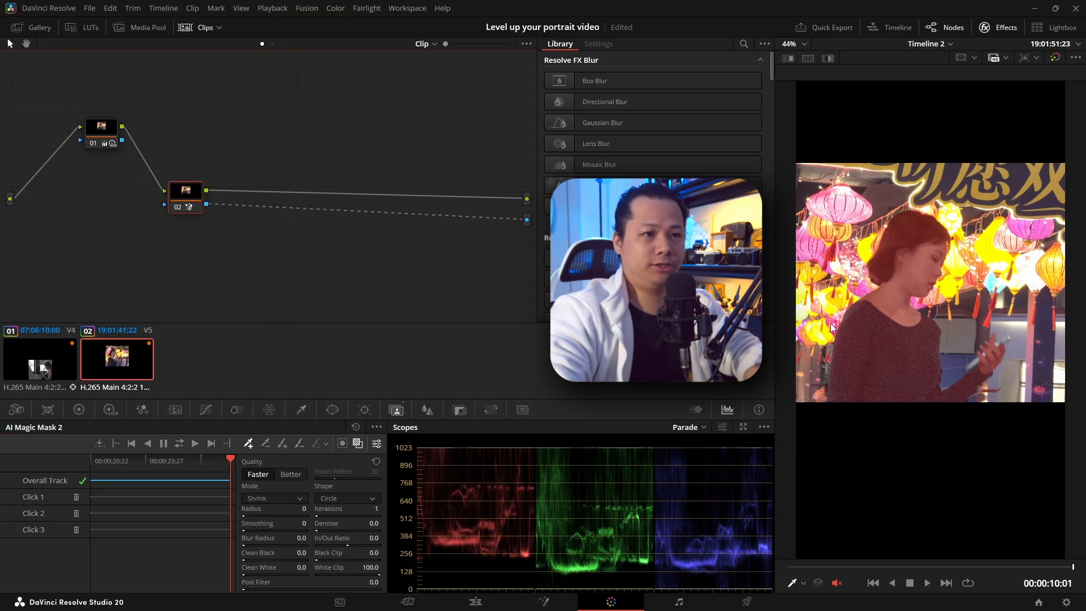
click(358, 444)
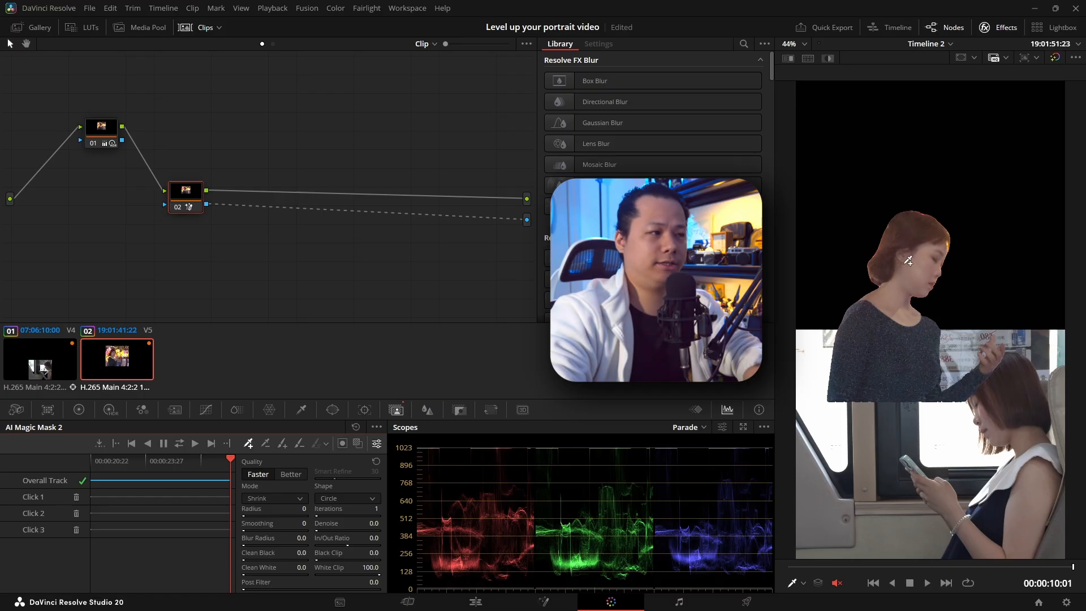
key(space)
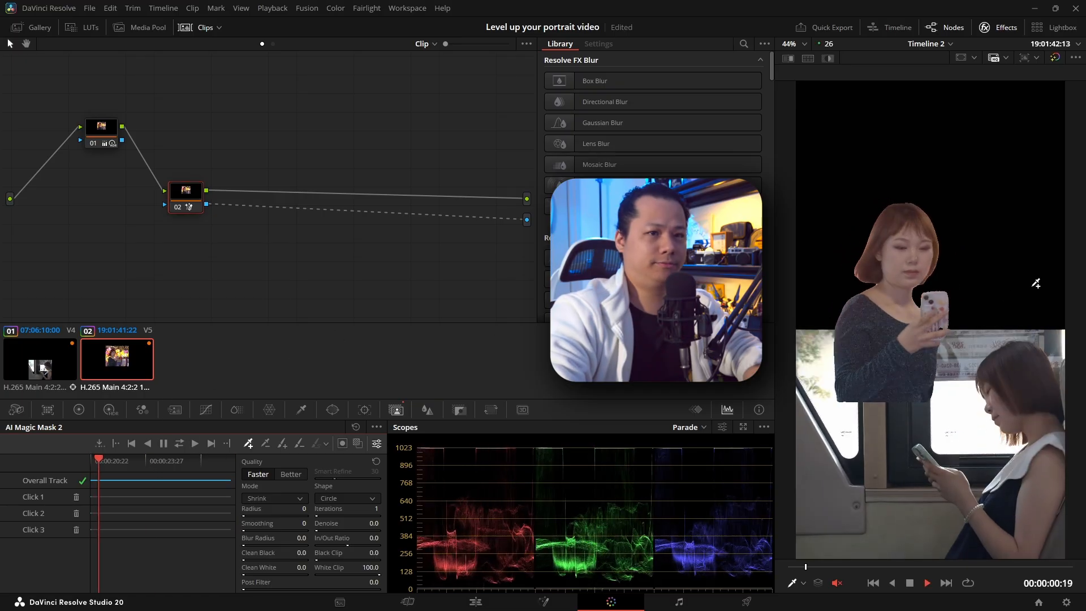
key(space)
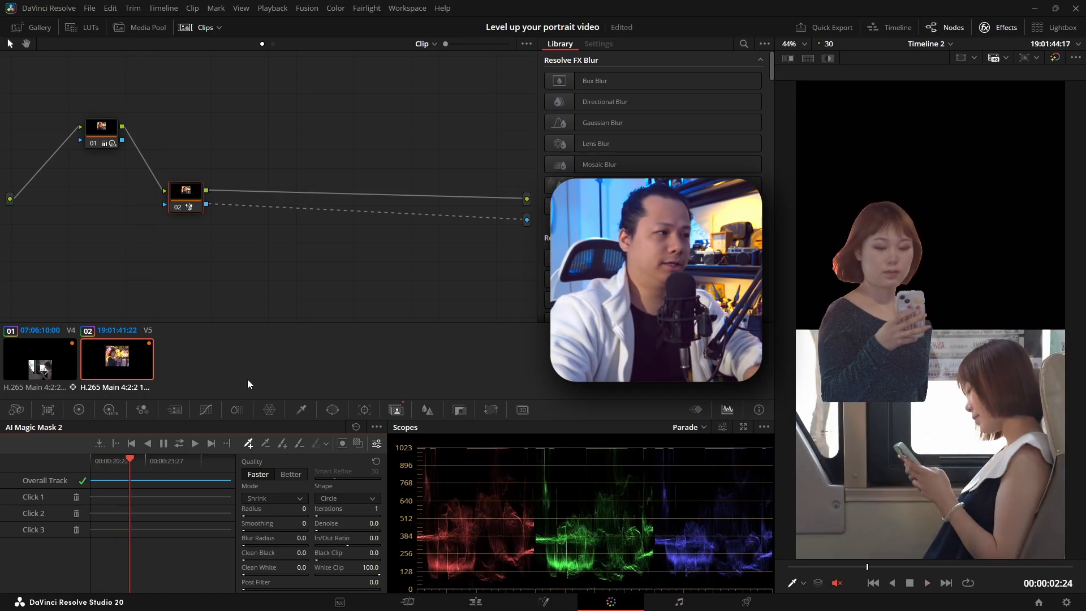
Step: Select the A001_10030706_C002 copy on V4 for masking and turn on the mask overlay
click(59, 364)
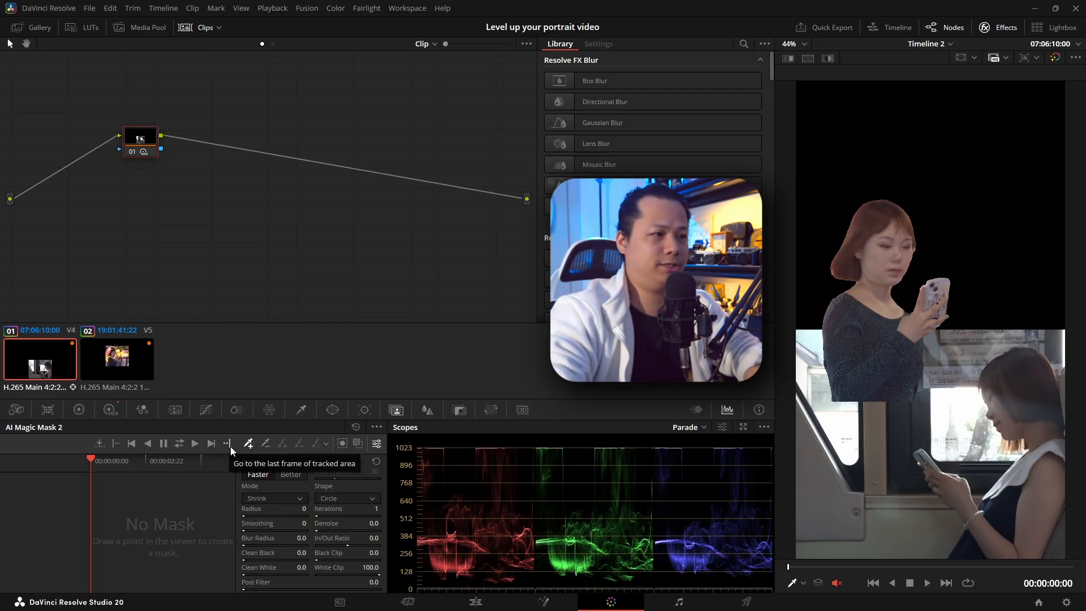
click(357, 444)
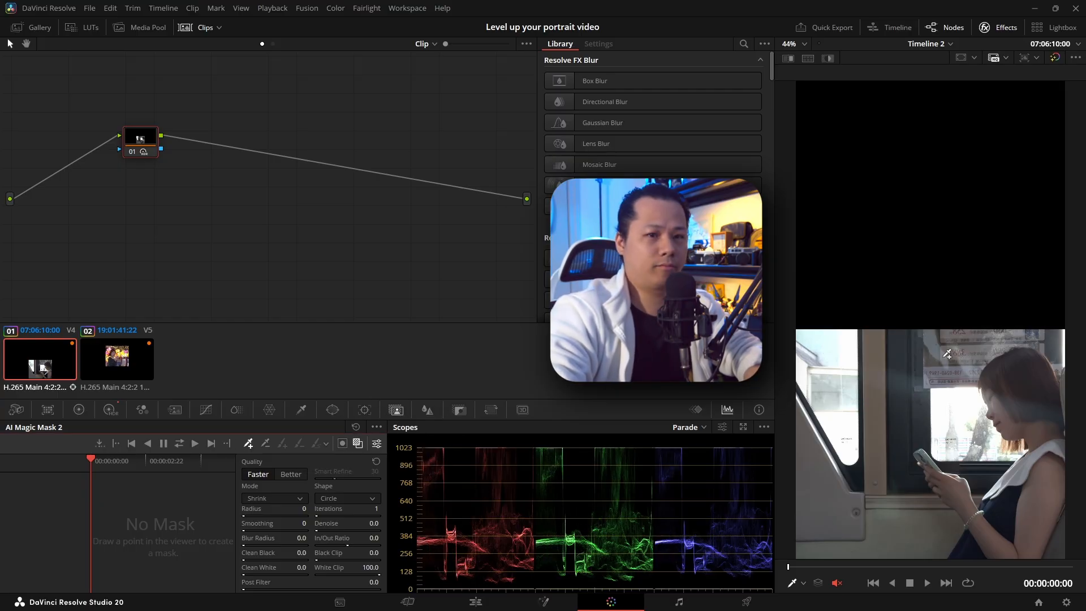
click(1031, 383)
click(1040, 435)
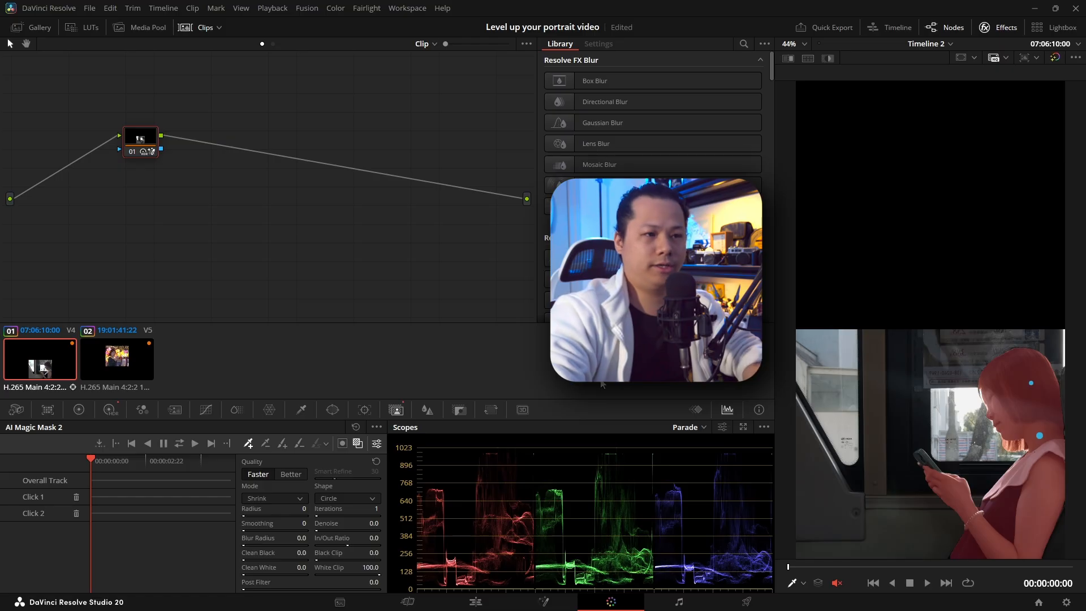
click(356, 427)
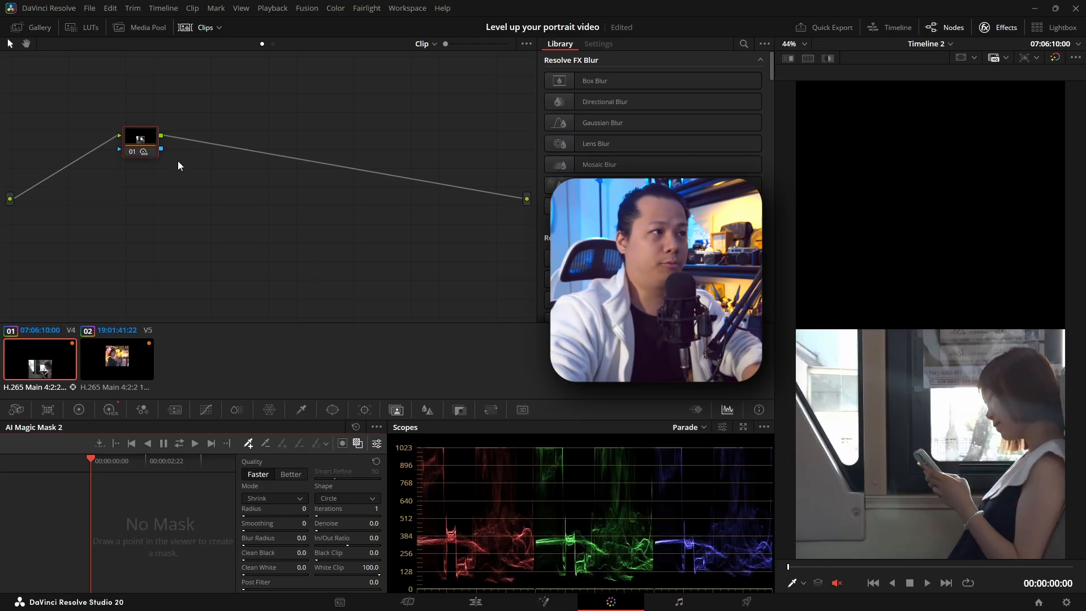
Step: Add a serial node after node 01 of the V4 clip and adjust its position slightly
right_click(125, 136)
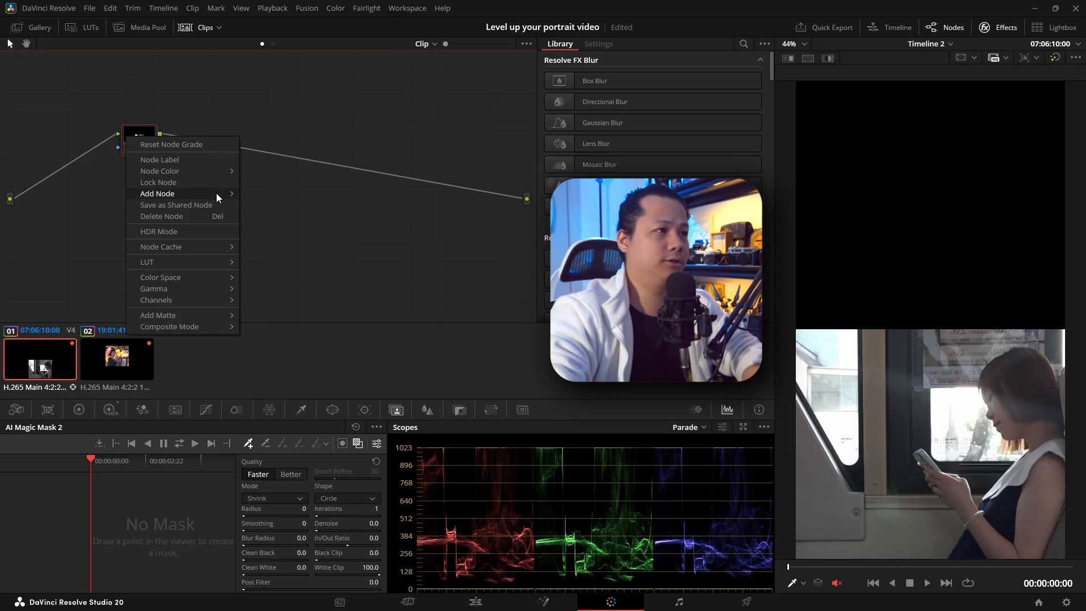
mouse_move(216, 193)
click(279, 195)
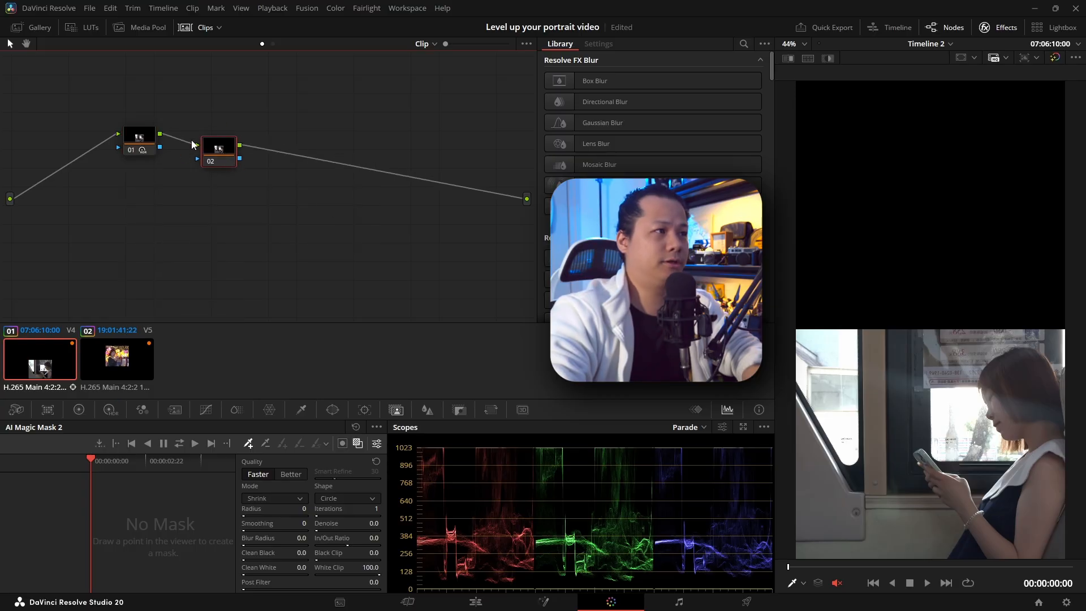
drag(215, 154, 212, 152)
Step: Add an alpha output to the V4 clip's node graph, connect node 02's key output to it and lower node 02 toward the outputs
right_click(365, 229)
click(438, 289)
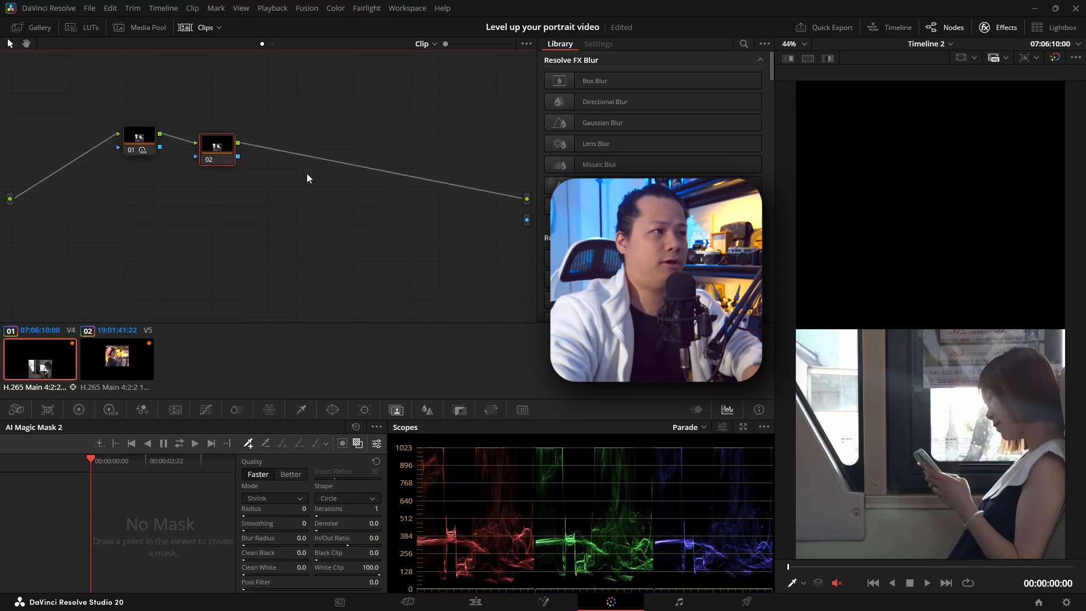
drag(425, 193, 525, 221)
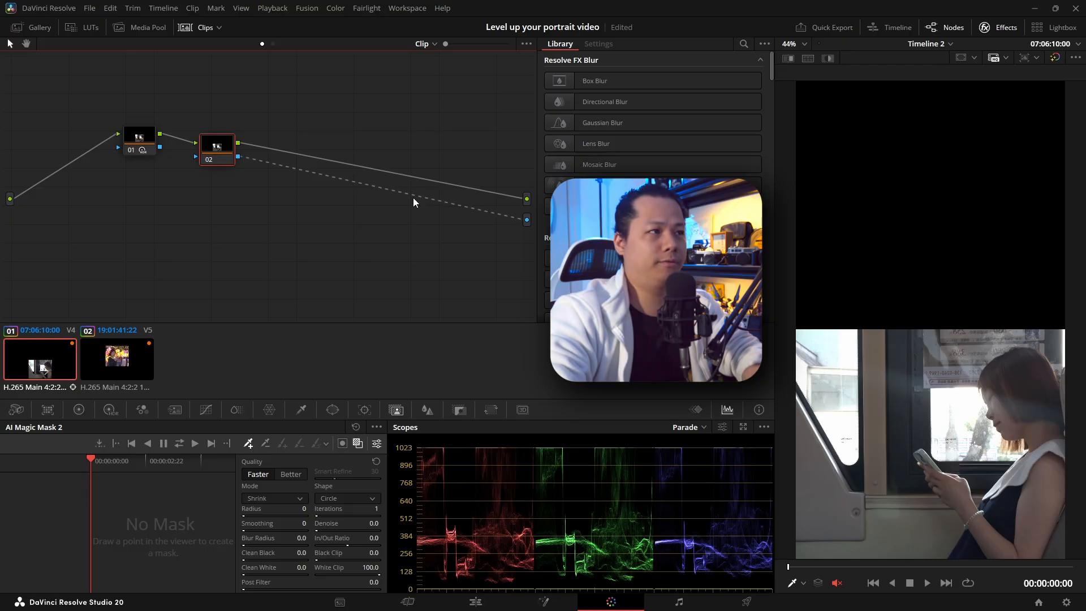
drag(224, 149, 239, 217)
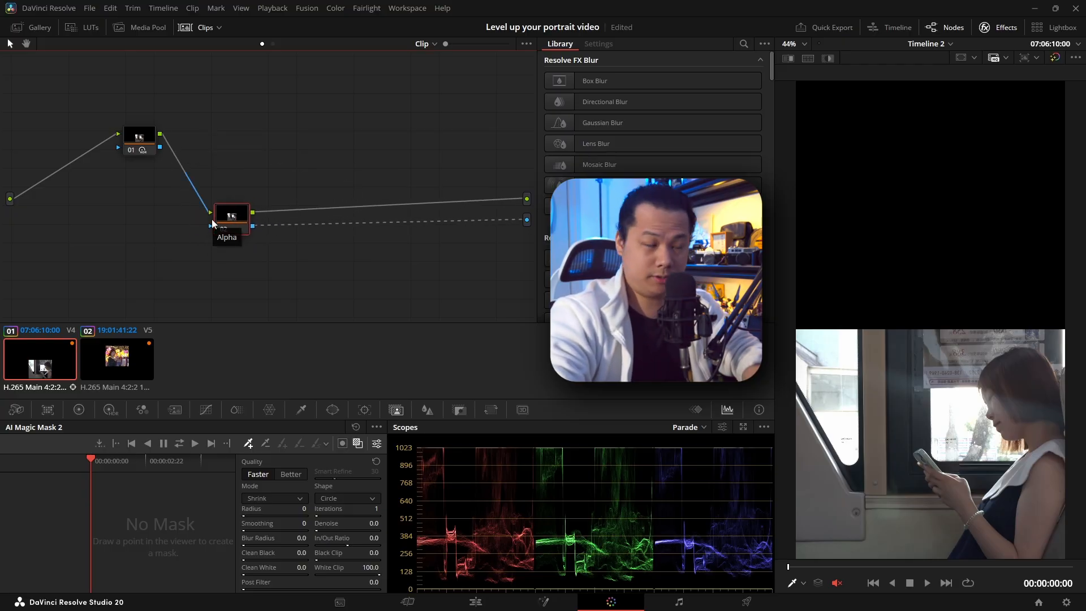
drag(234, 216, 225, 219)
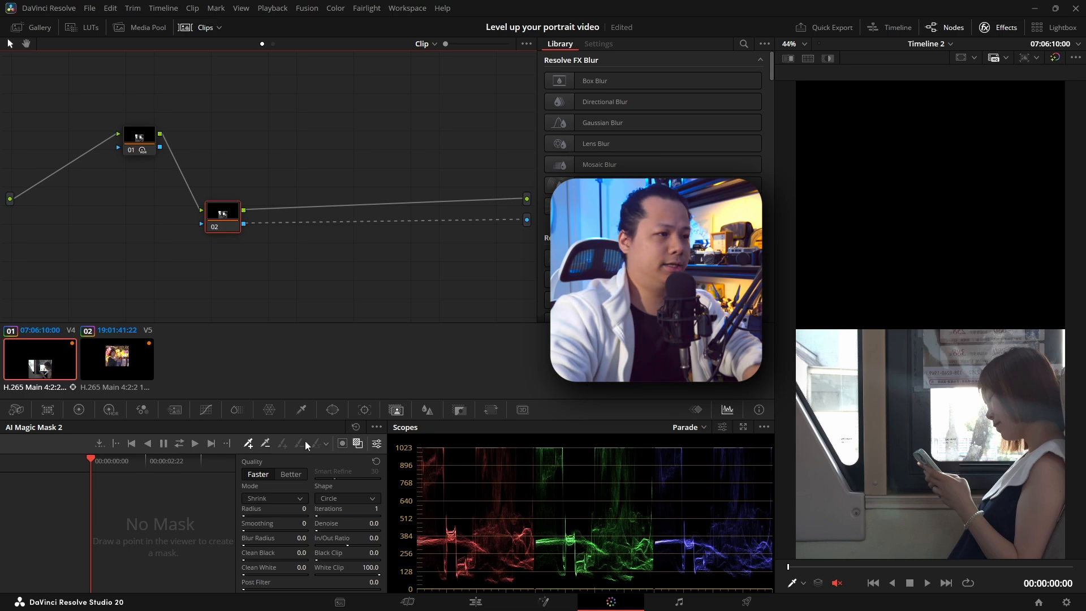
Step: Mask the seated woman on node 02 with Magic Mask points on her hair, upper back and phone, and track the mask in both directions
click(1023, 377)
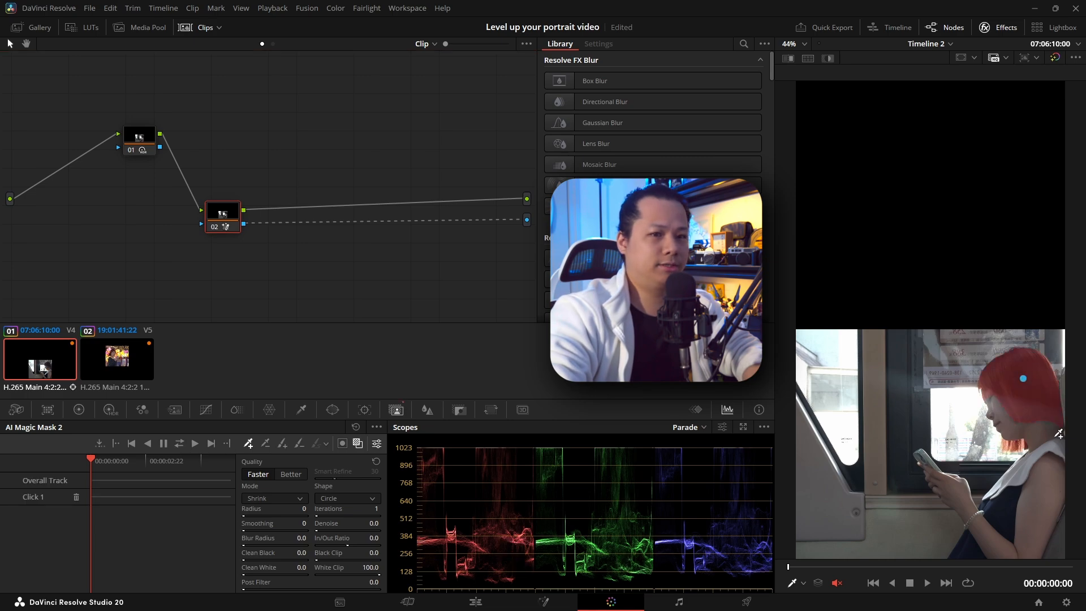
click(1052, 437)
click(929, 457)
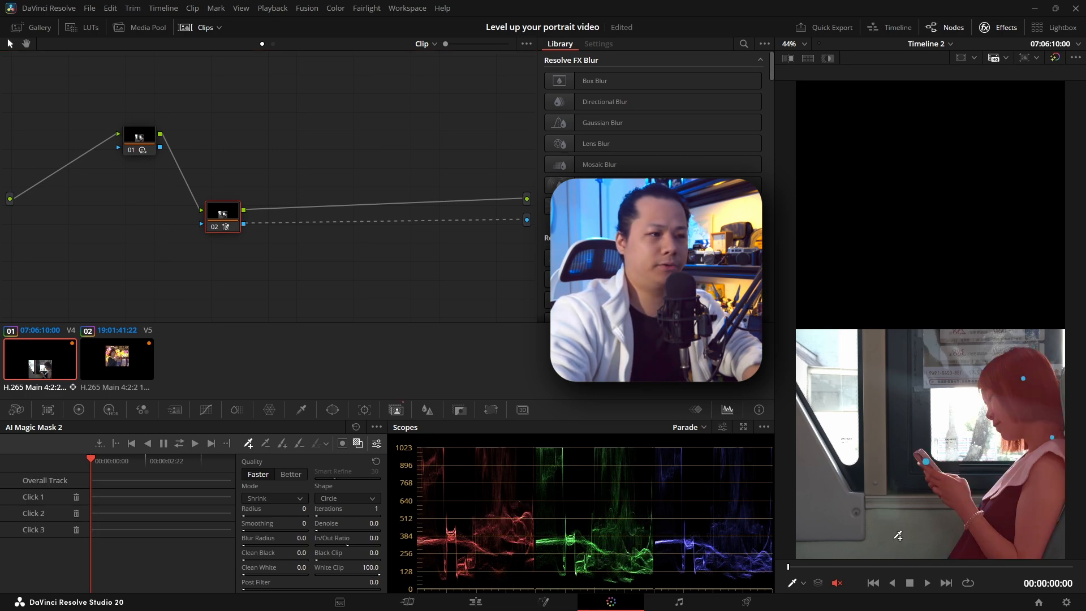
click(180, 443)
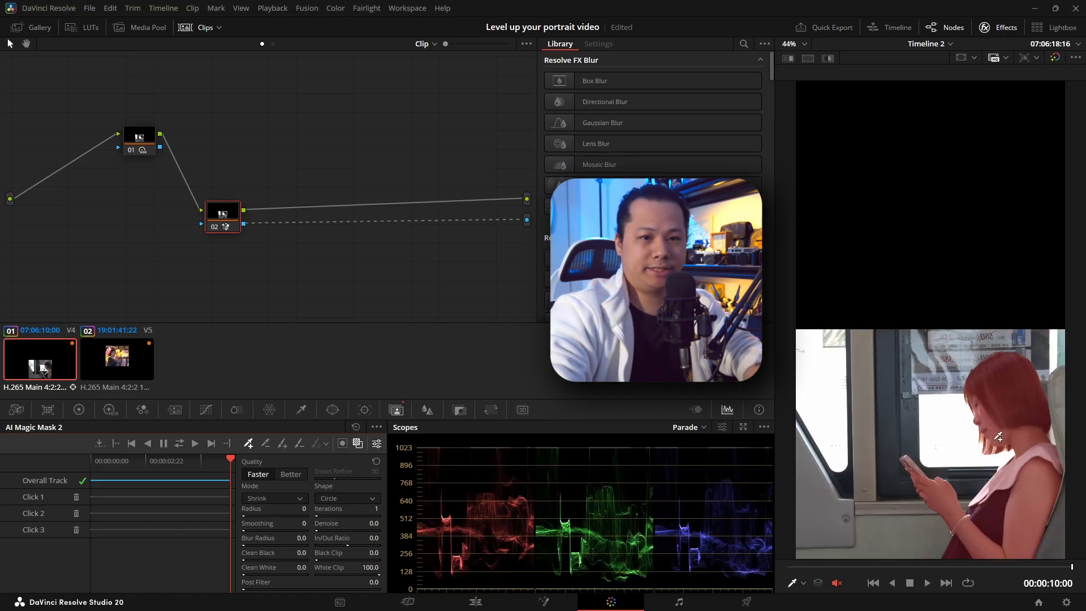
Step: Hide the mask overlay for the V4 clip and play back the two isolated subjects together
click(358, 444)
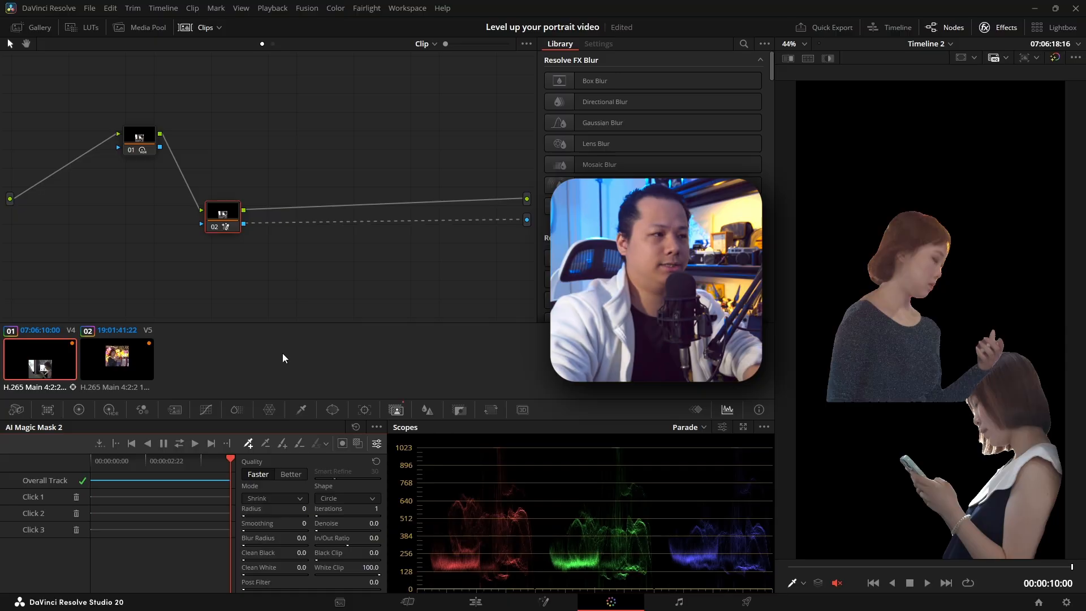
key(space)
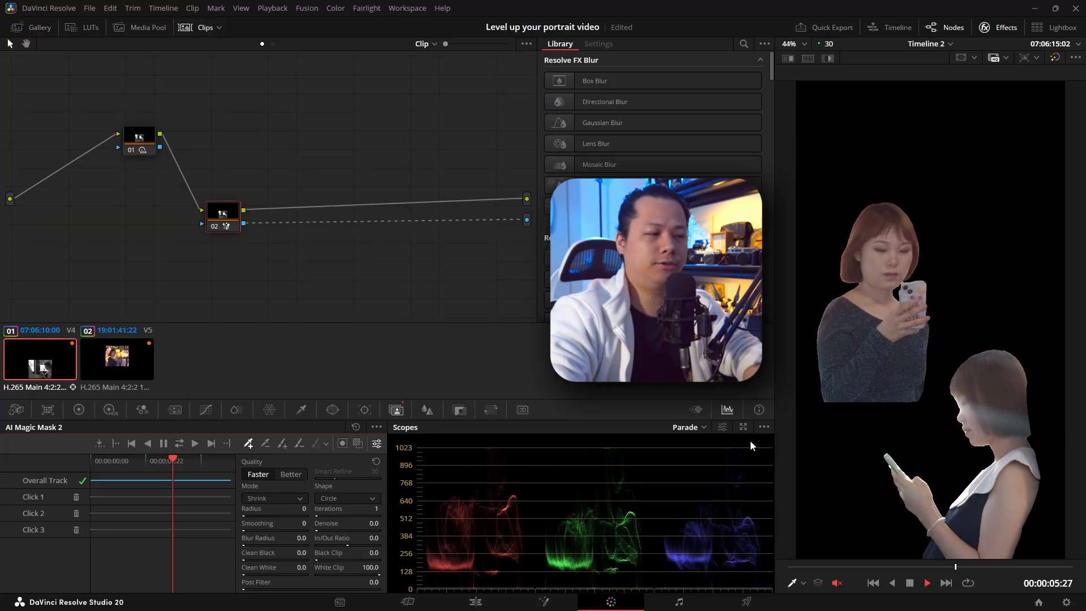
key(space)
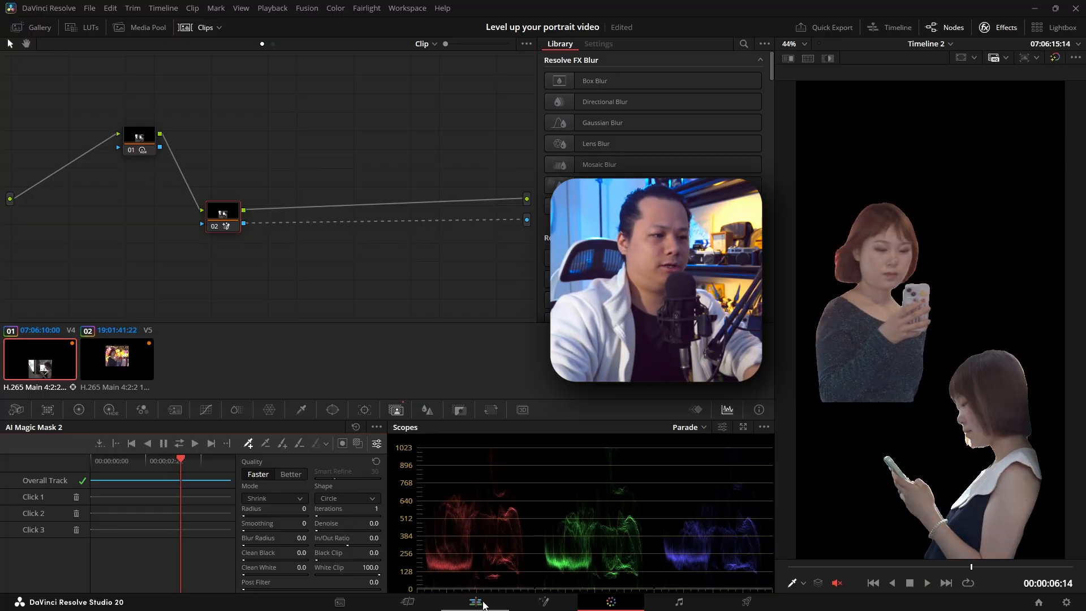
Step: On the Edit page, re-enable the three original clips on V1, V2 and V3
click(483, 604)
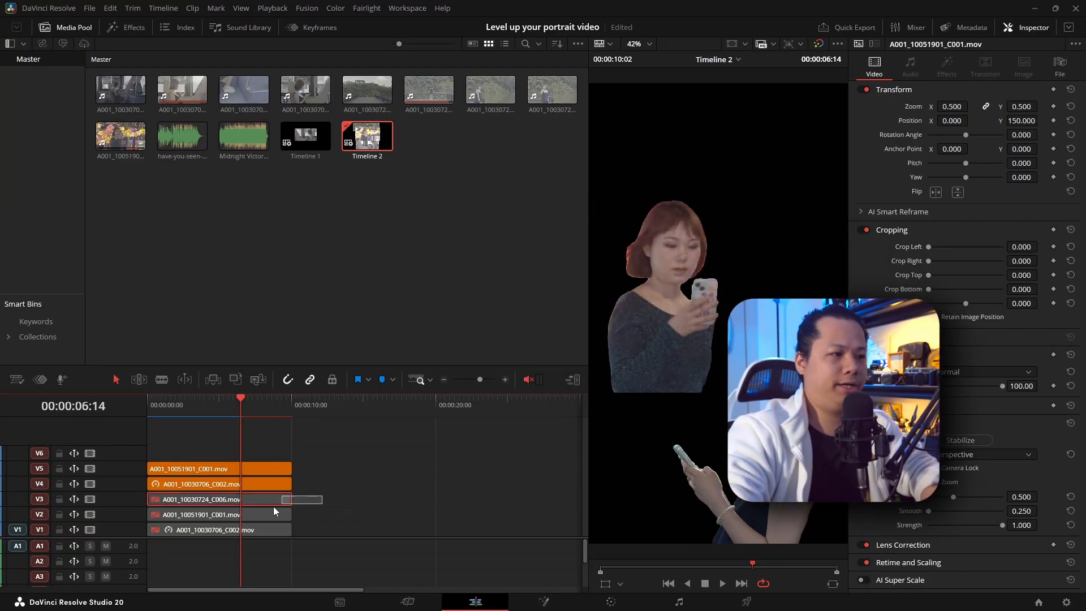
drag(273, 507, 243, 536)
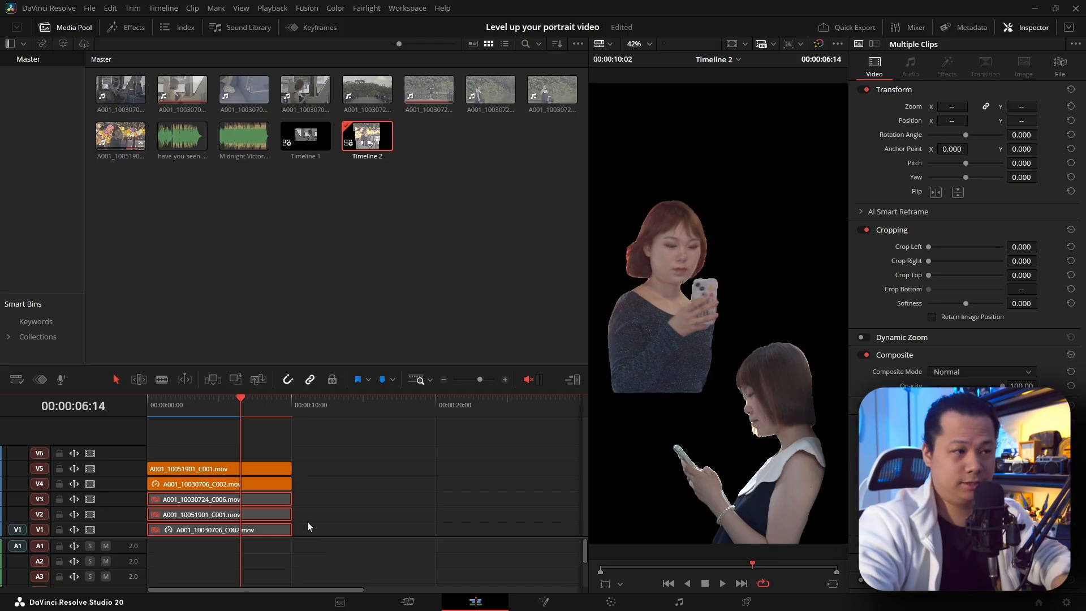
key(d)
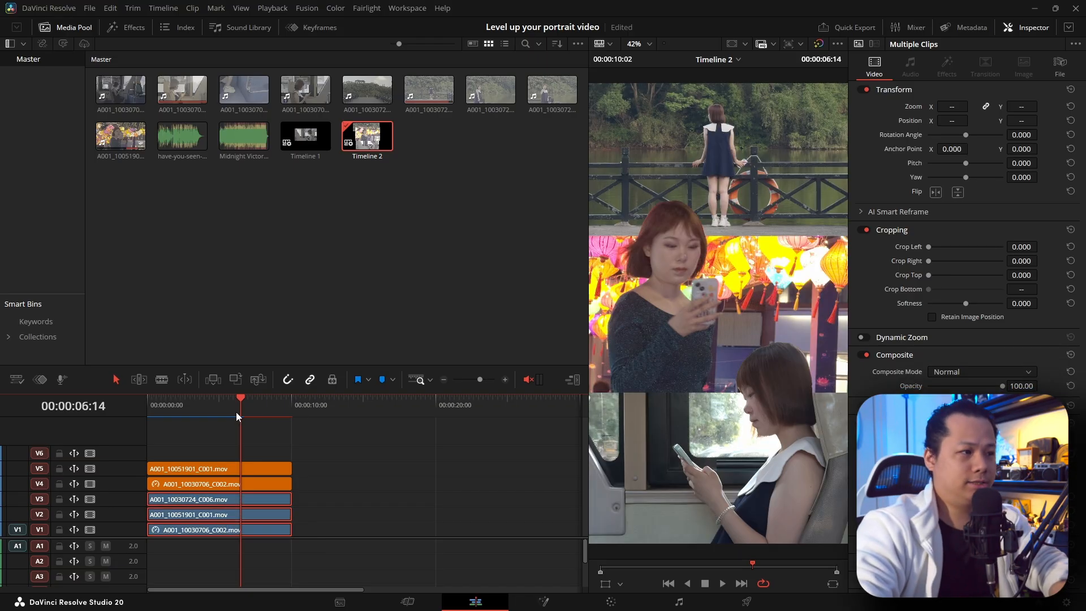
Step: Play the timeline from the start to review the subjects overlapping the panel edges
drag(236, 409, 128, 412)
key(space)
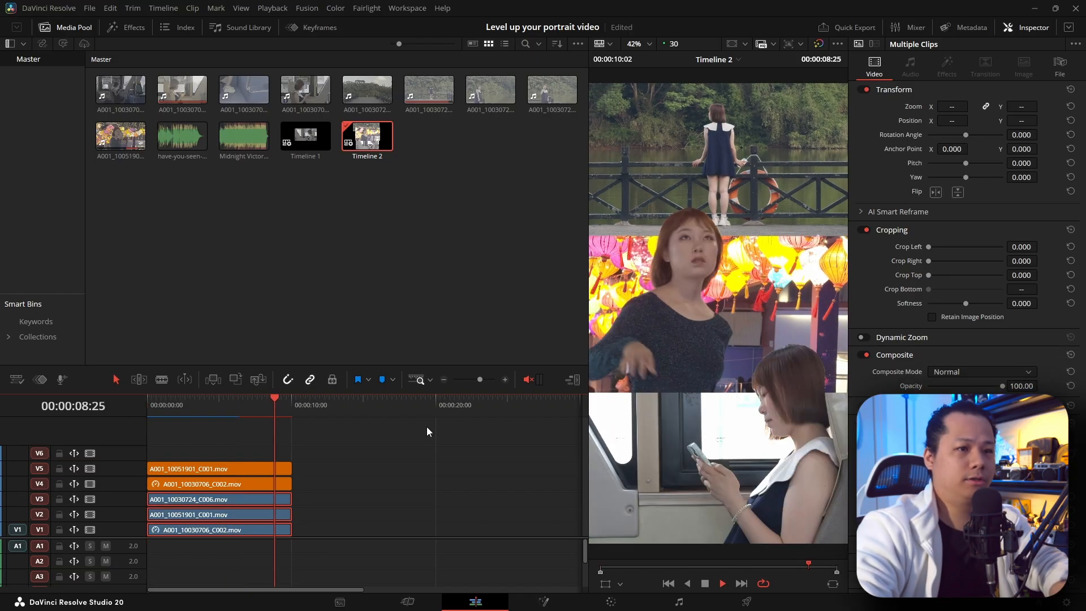
click(309, 426)
key(space)
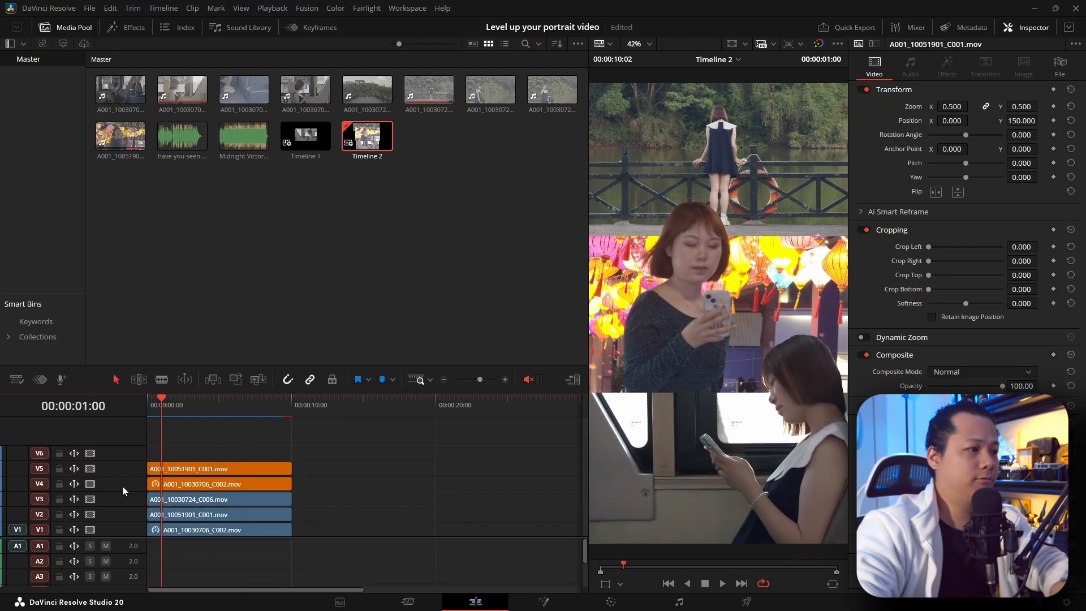
Step: Add Midnight Victory.wav from the Master bin to audio track A1 at the timeline start and expand the track's height
scroll(125, 535, down, 1)
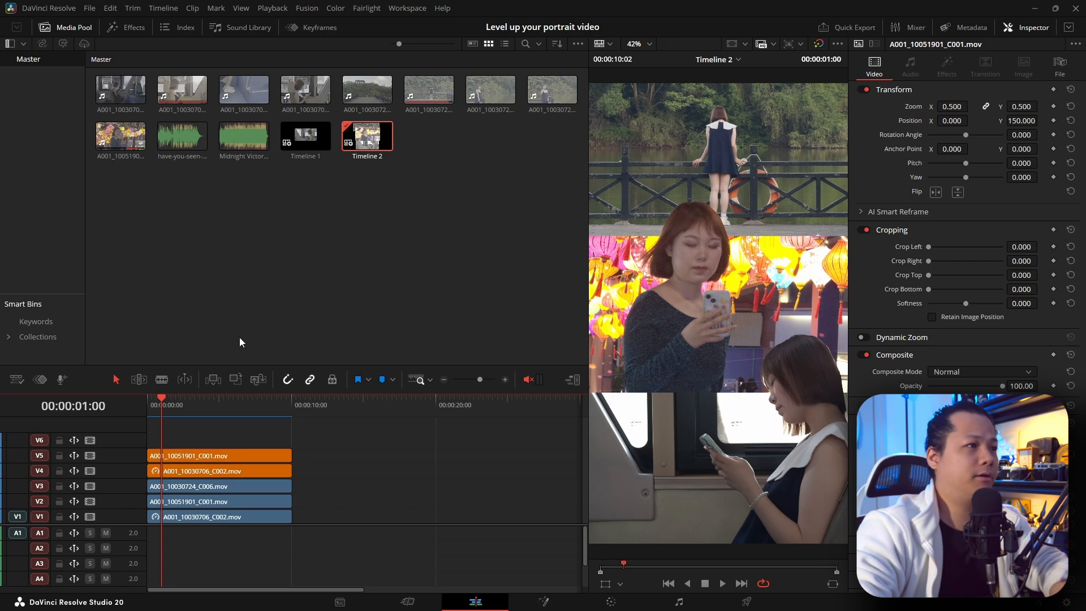
click(239, 337)
click(247, 144)
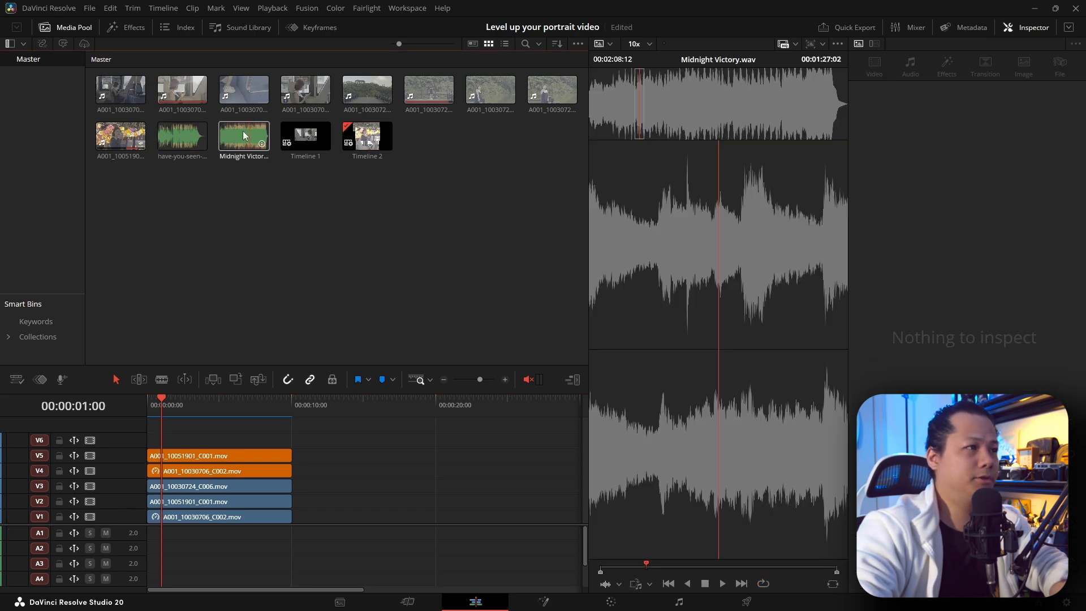
drag(247, 145, 181, 537)
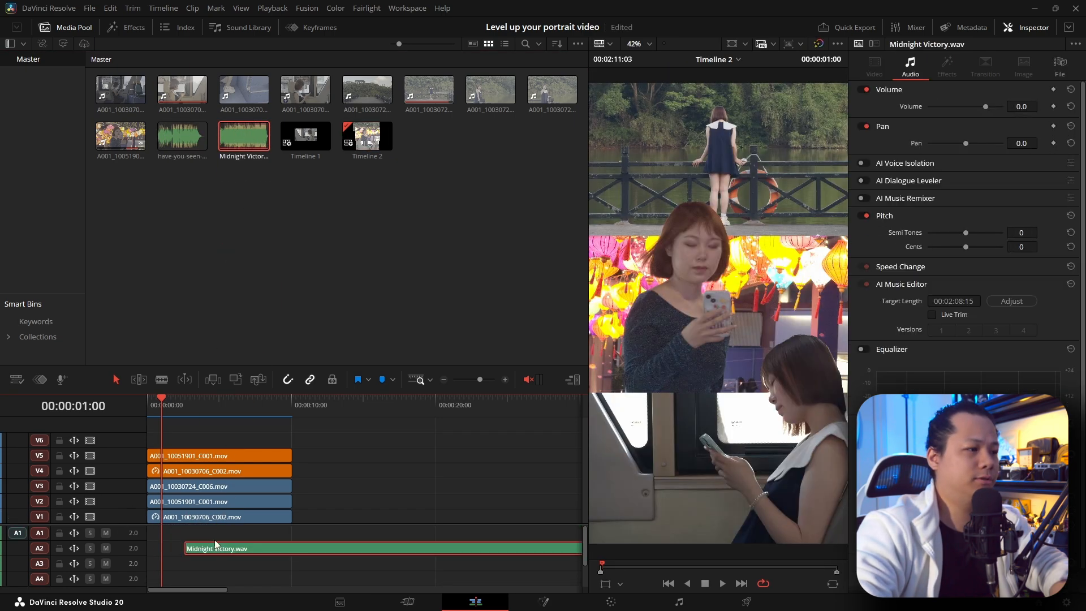
double_click(124, 535)
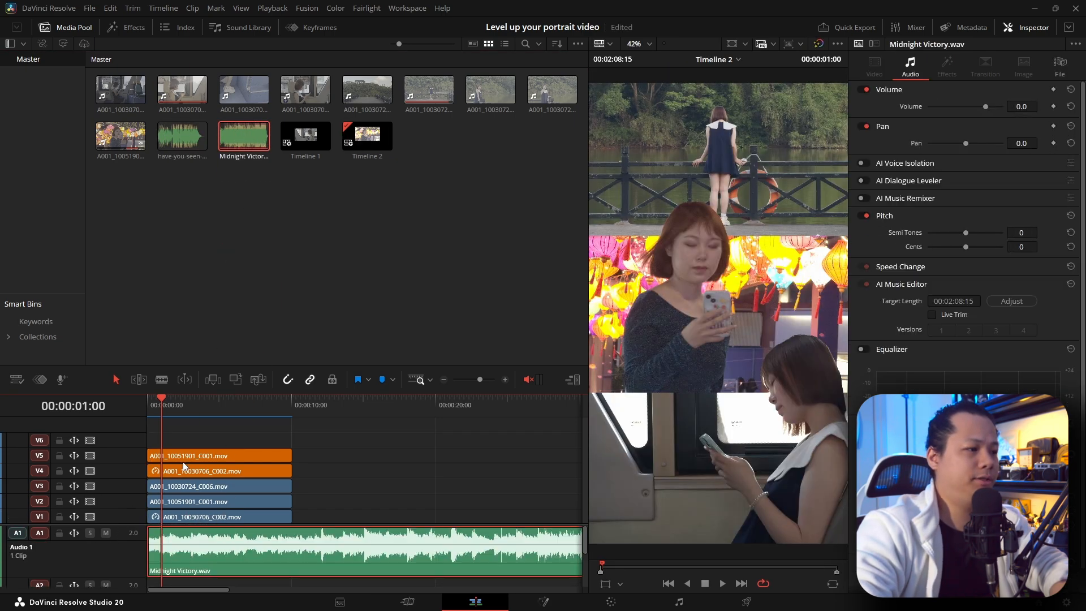
Step: Unmute the timeline's audio monitoring and play the sequence with music from 00:00:00:00
click(166, 403)
click(528, 378)
click(195, 401)
click(148, 409)
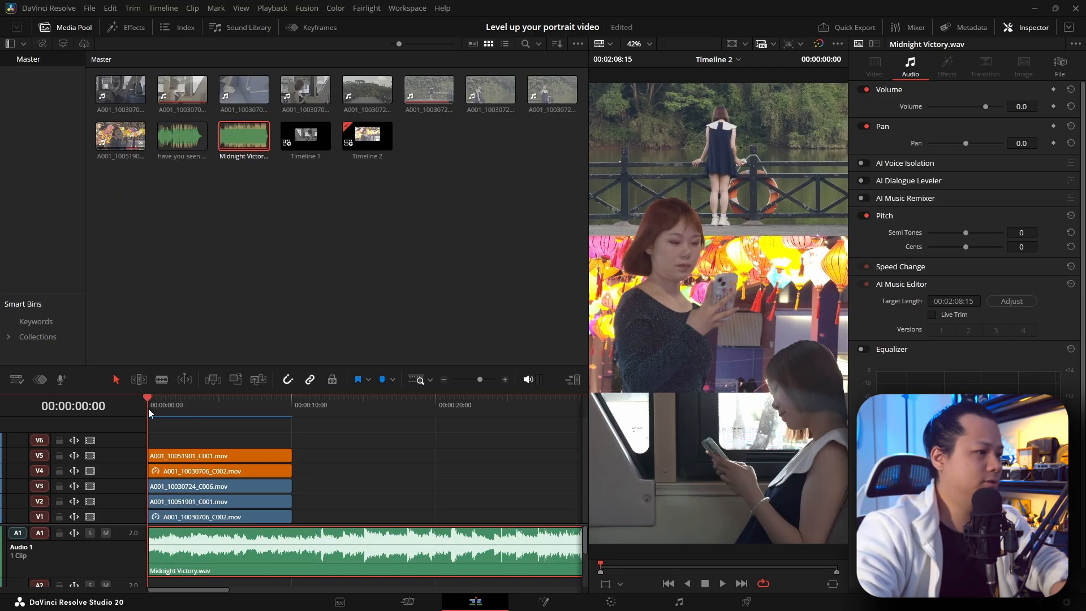
key(space)
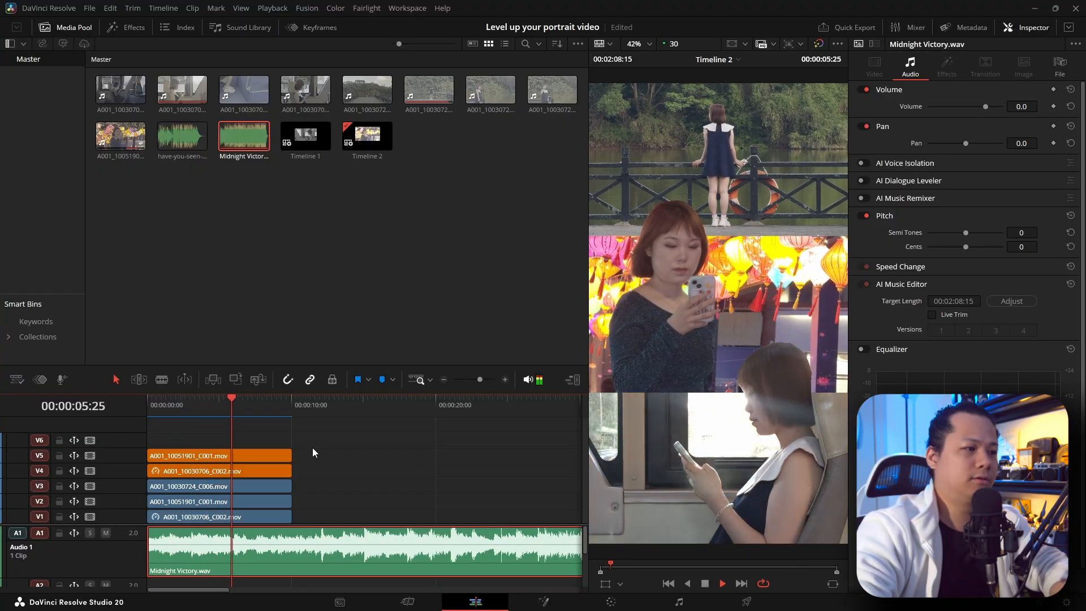
Step: Stop playback, enable Live Trim in the AI Music Editor for Midnight Victory.wav, and shorten the music toward the end of the video clips
key(space)
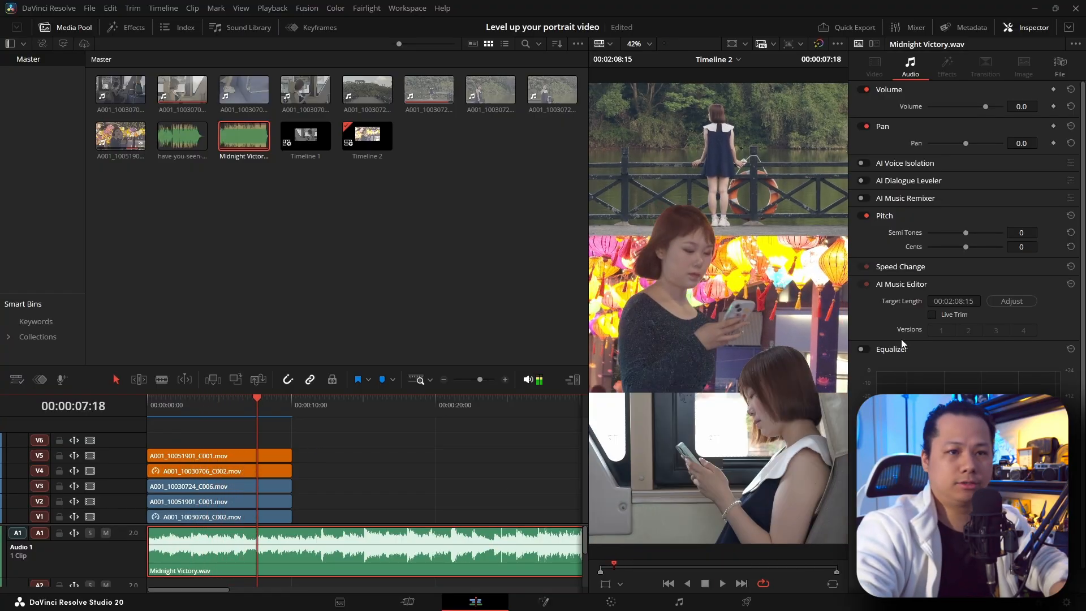
click(932, 315)
scroll(339, 557, down, 5)
drag(309, 563, 176, 566)
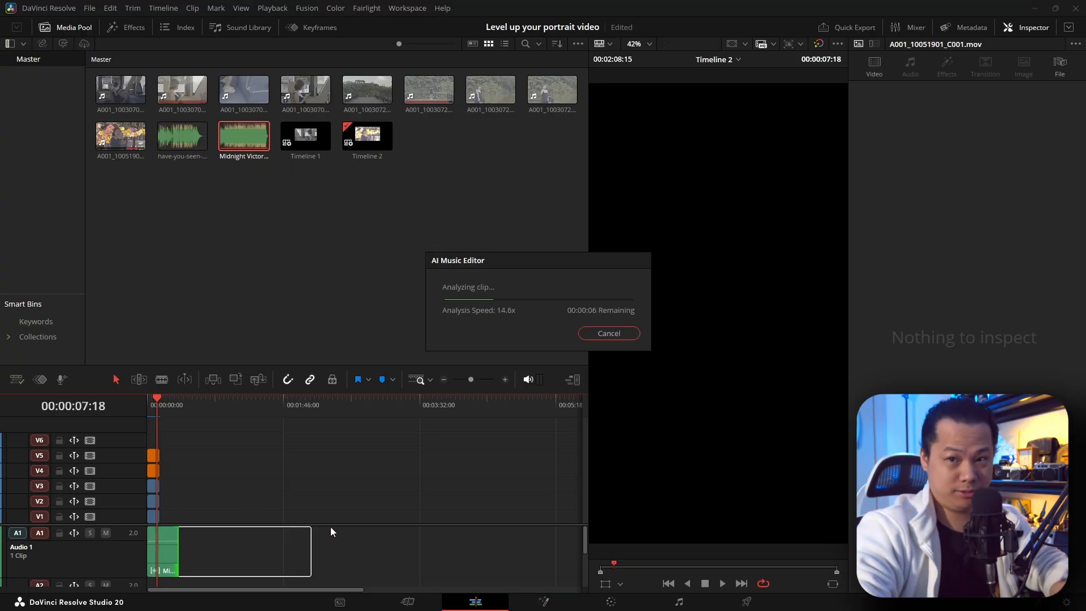
drag(372, 560, 268, 561)
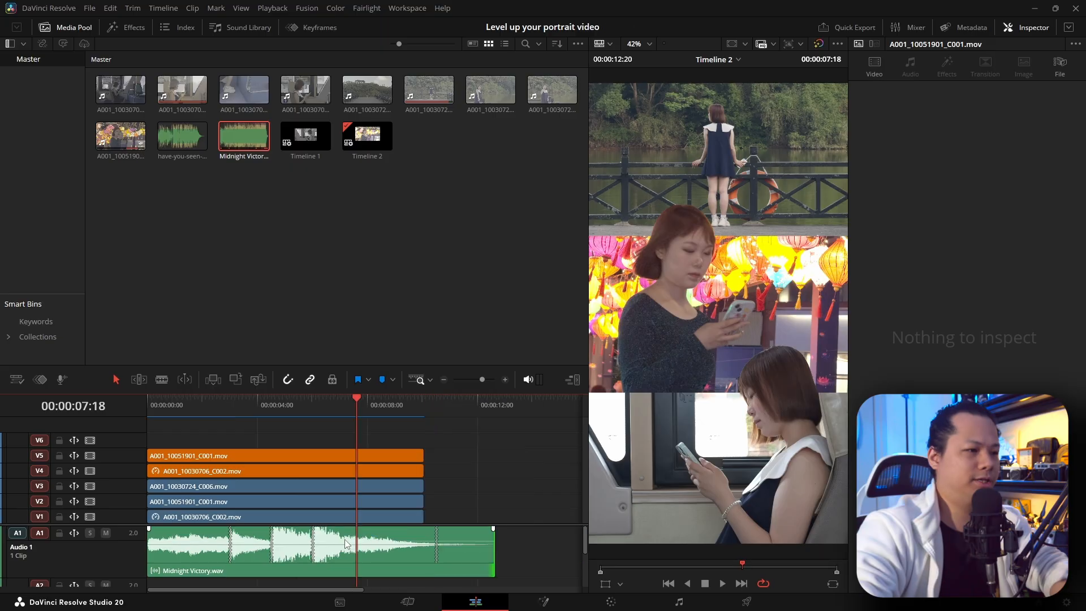
drag(496, 560, 452, 562)
Step: Replace Midnight Victory.wav on A1 with have-you-seen-paris-_short-01_18sec.wav at the timeline start, and play the sequence from the beginning
key(Delete)
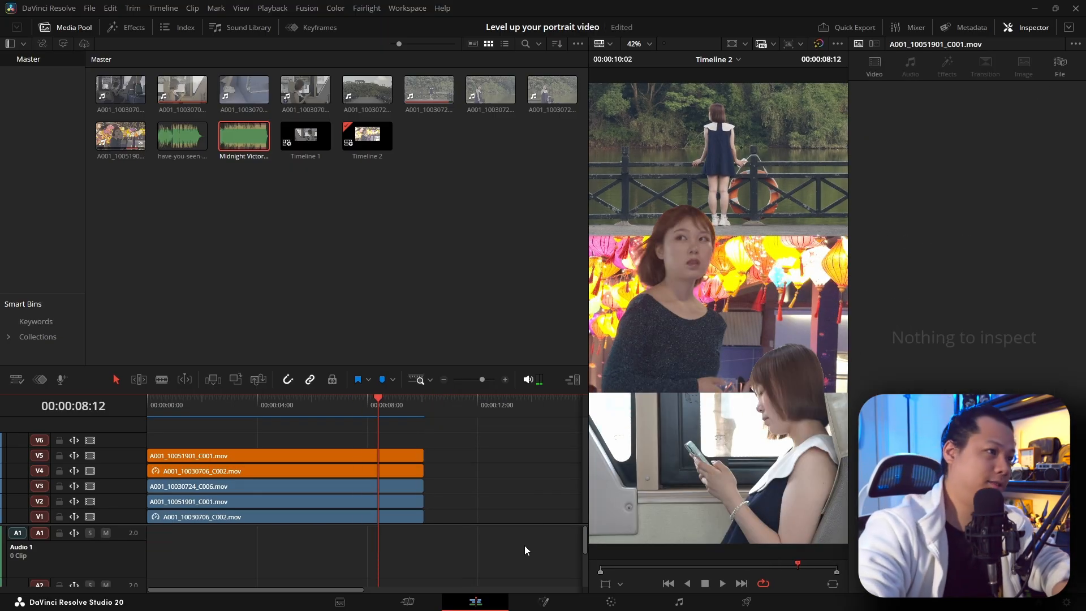
drag(182, 136, 182, 523)
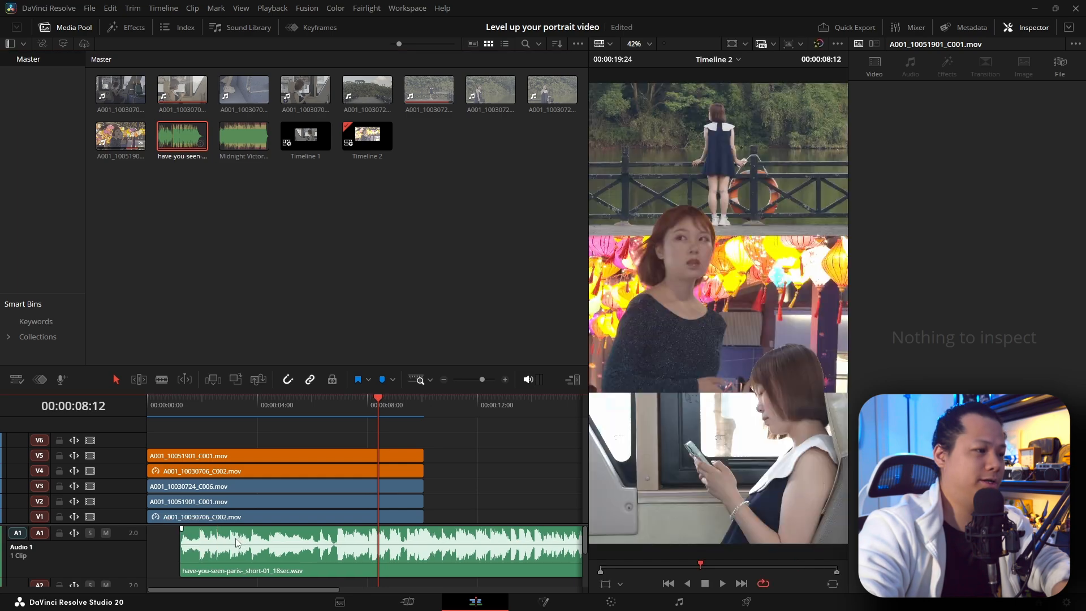
key(Home)
key(space)
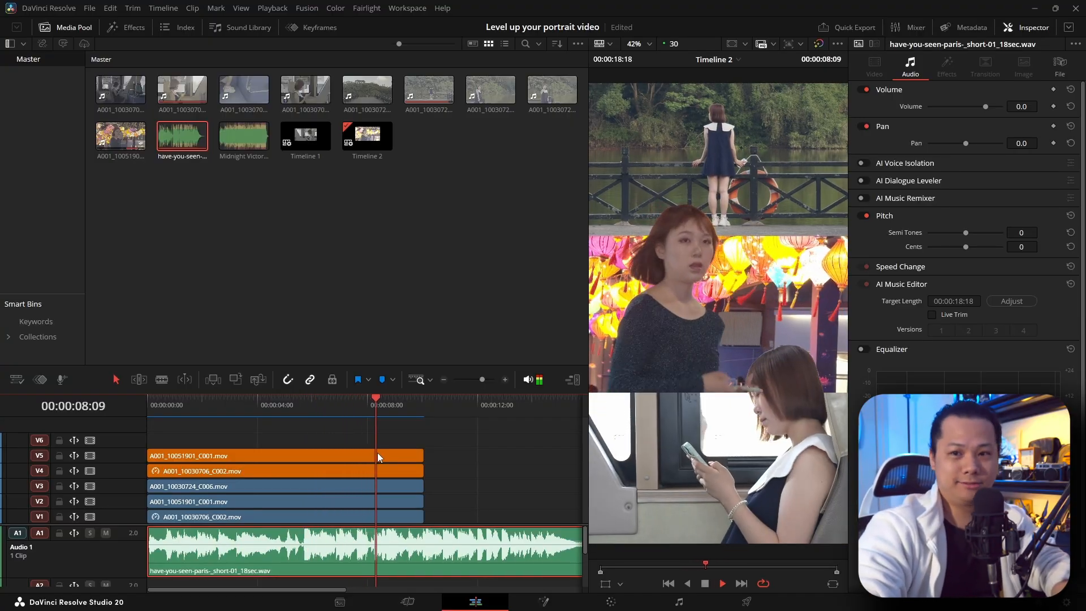
key(space)
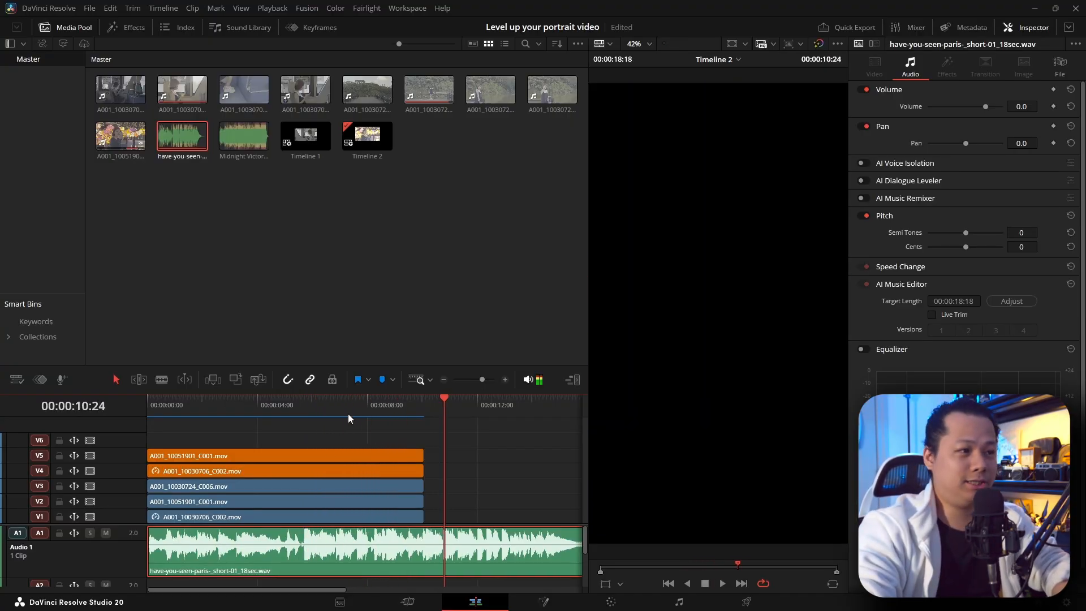
Step: Scrub and replay the opening seconds of the timeline to review the three panels, moving the divider between the video and audio tracks
drag(339, 410, 221, 439)
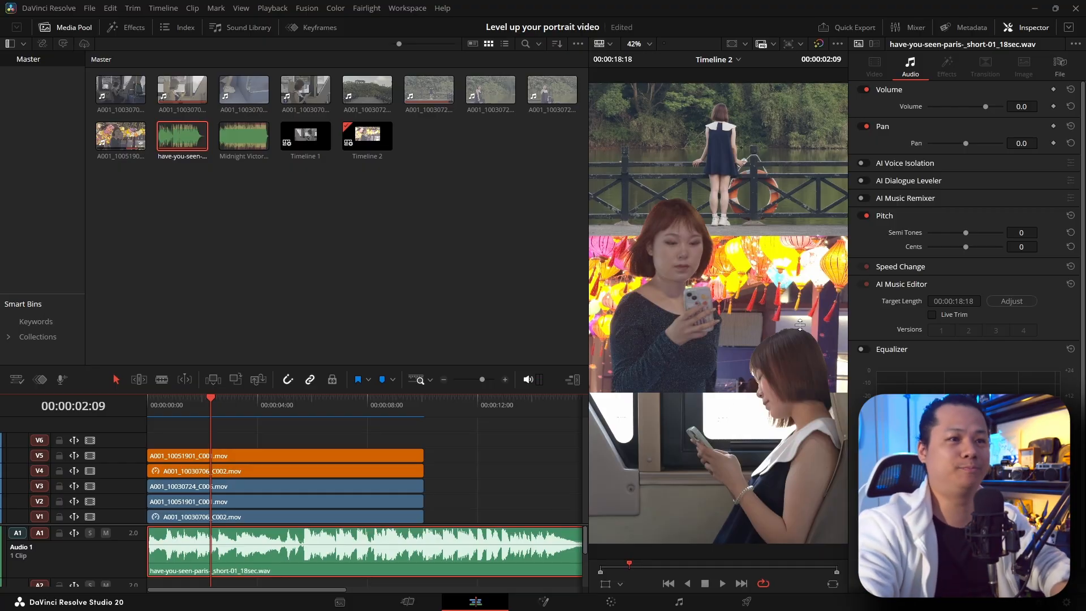
drag(220, 406, 127, 407)
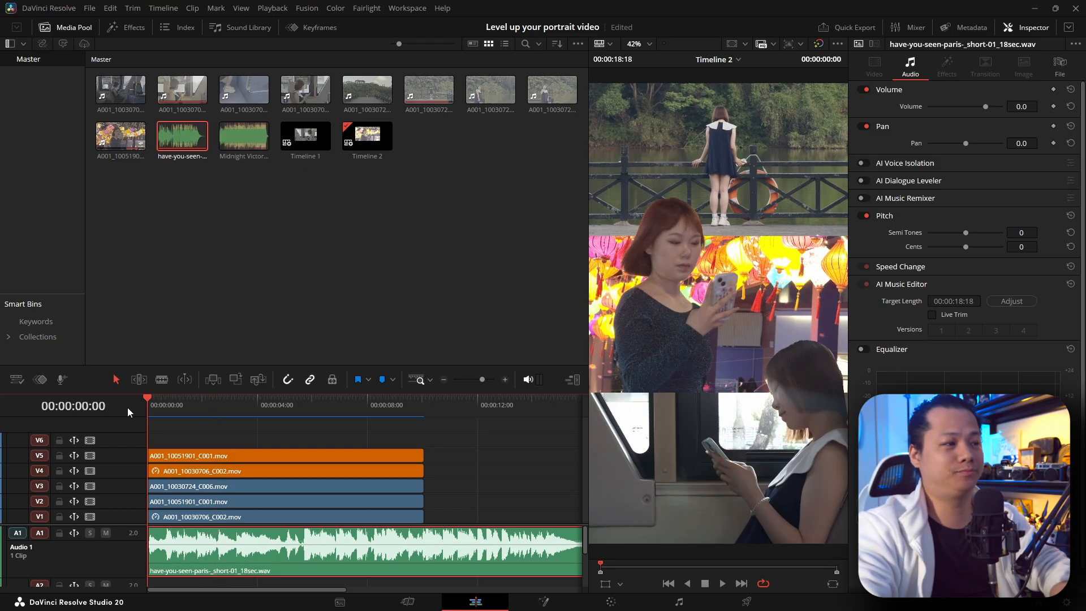
key(space)
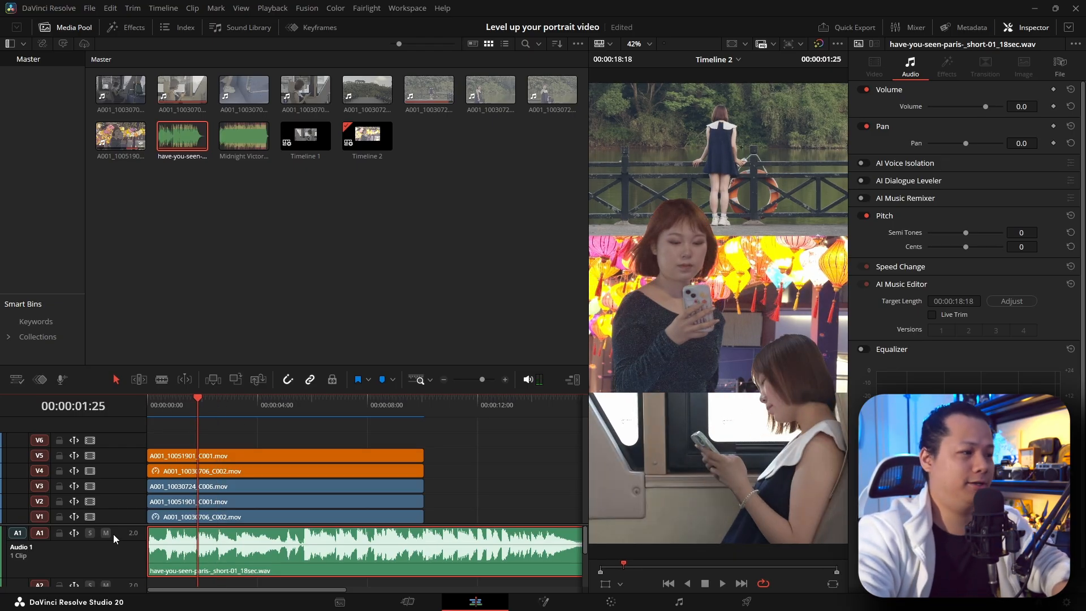
drag(121, 524, 131, 545)
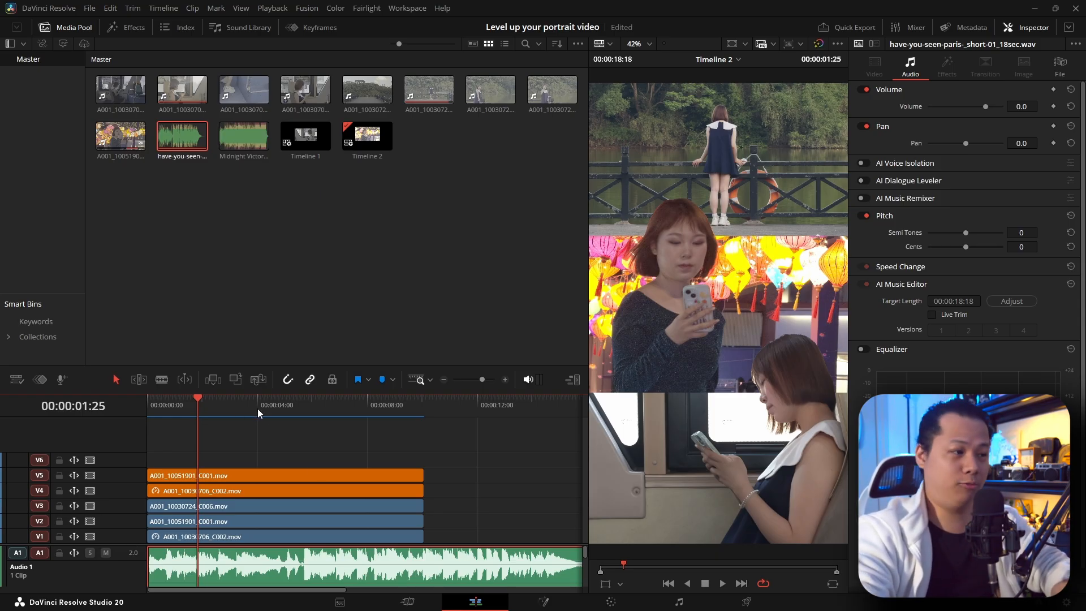
drag(257, 409, 97, 416)
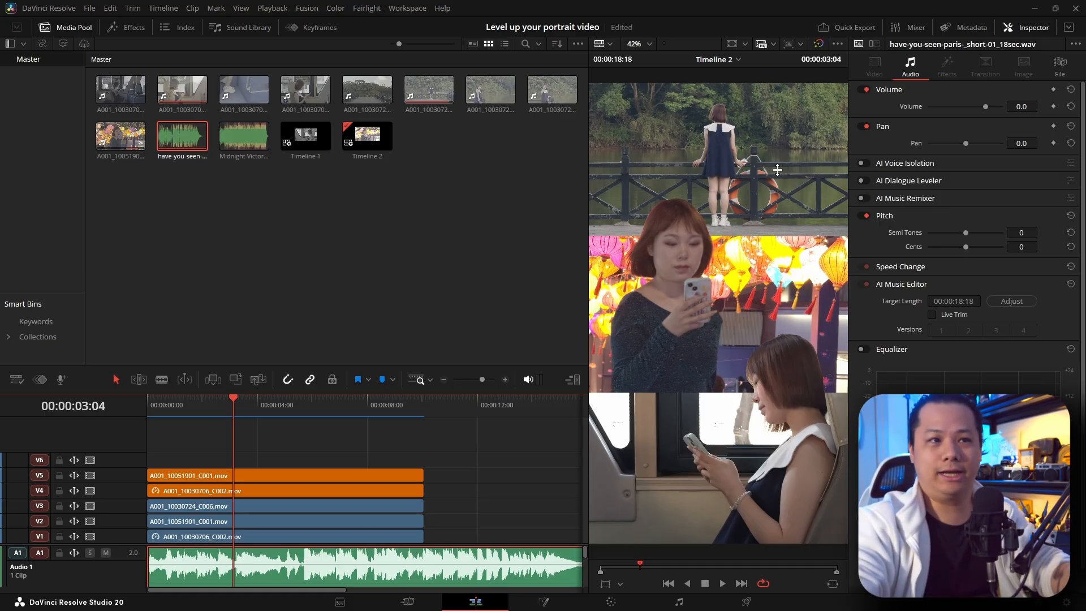
Step: Switch to the browser, play the Envato preview of the stylish woman in a trench coat on a balcony, and return to DaVinci Resolve
key(alt+Tab)
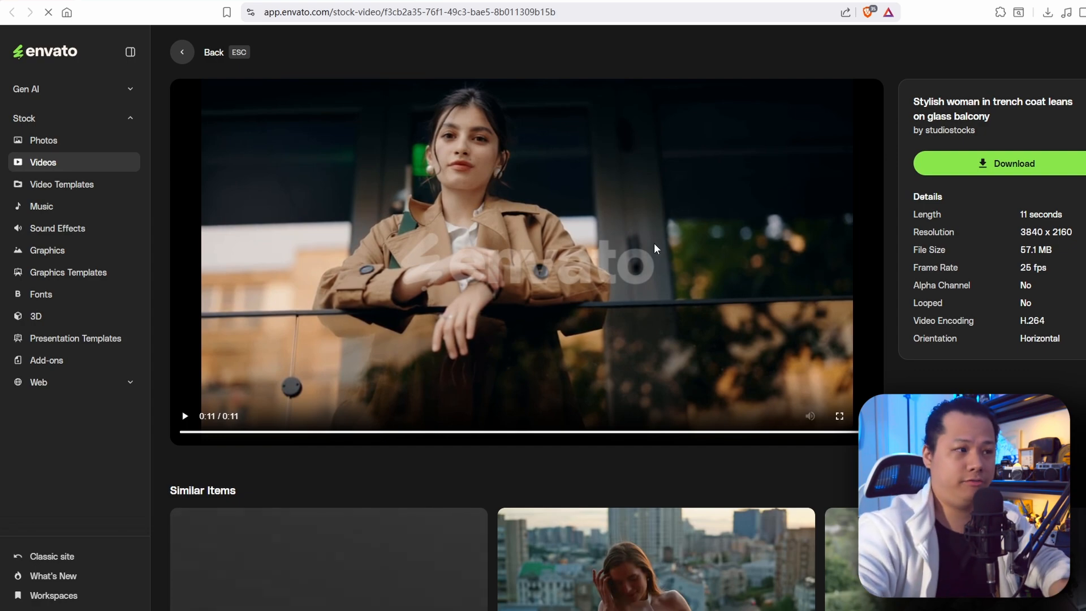
click(183, 418)
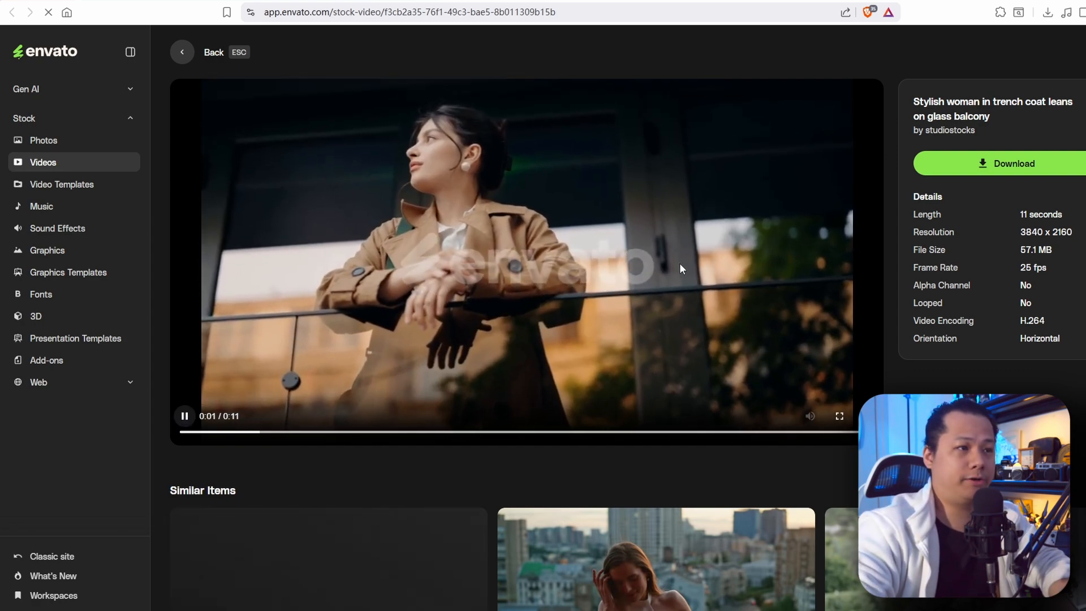
key(alt+Tab)
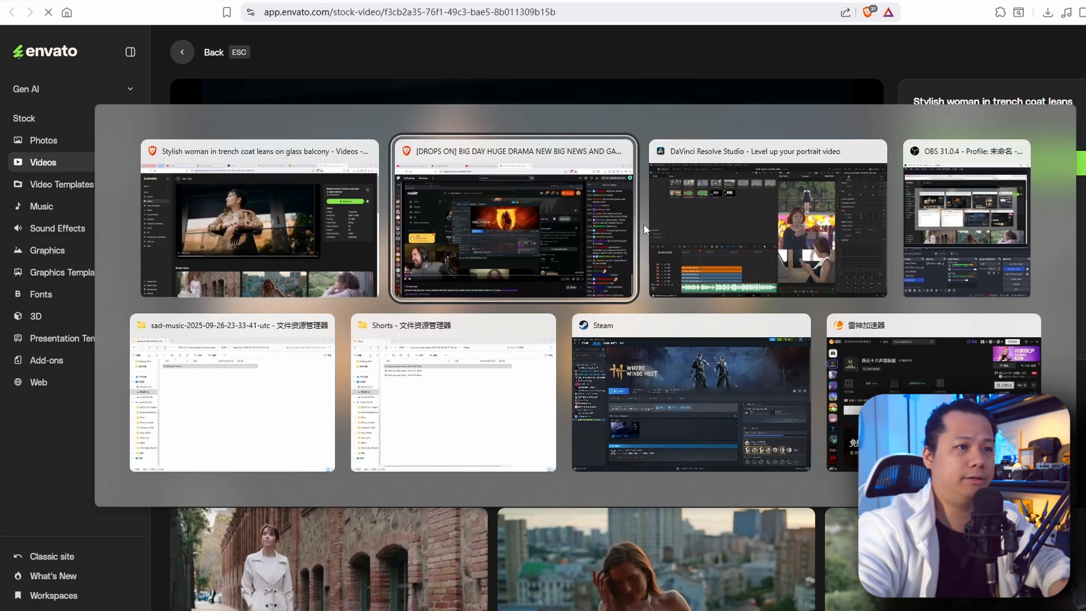
key(alt+Tab)
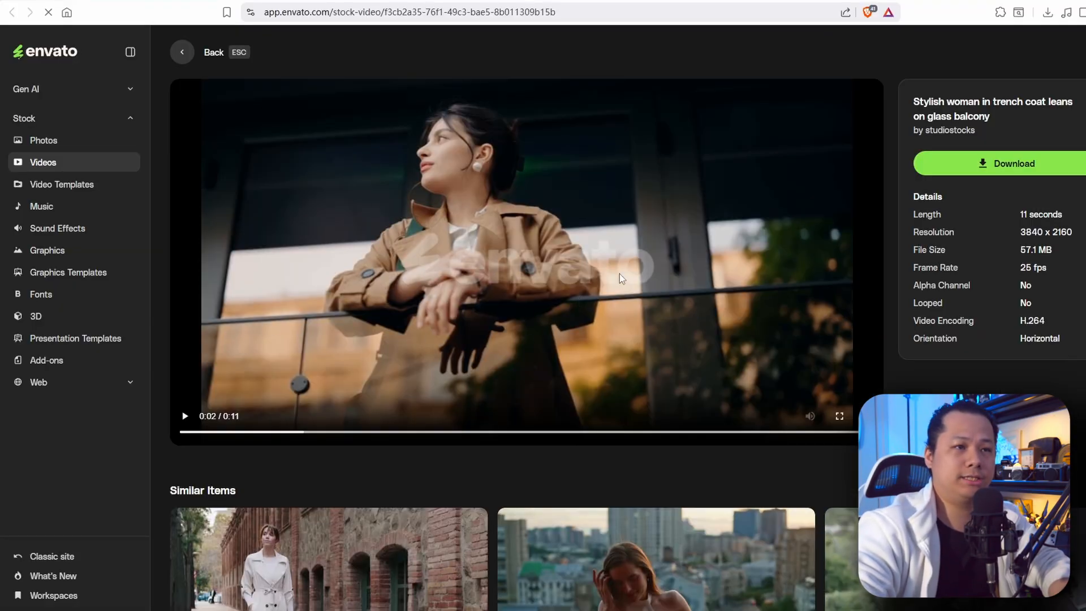
key(alt+Tab)
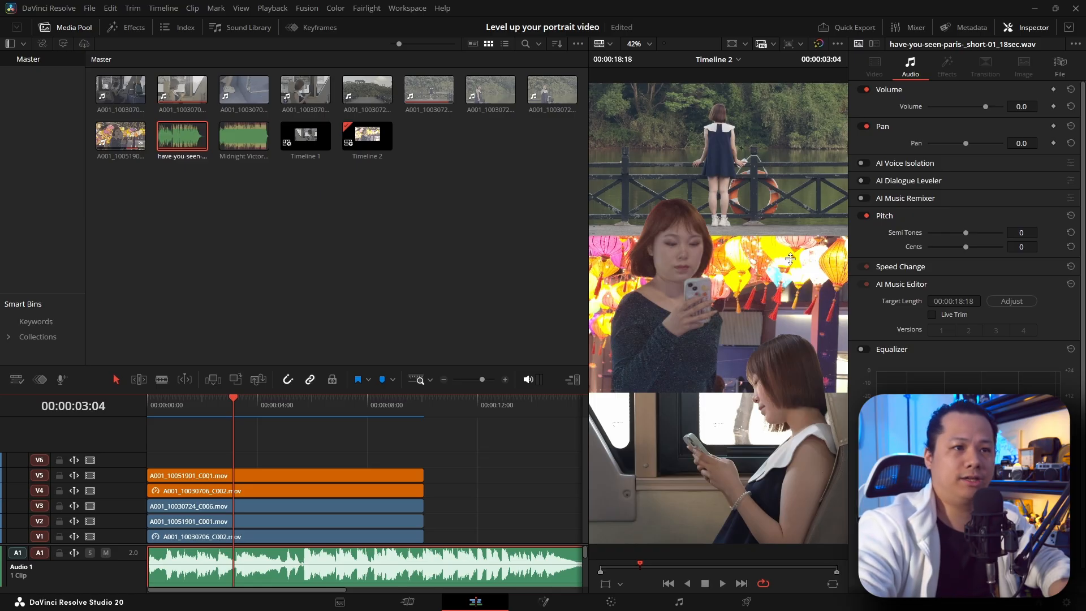
Step: Switch back to the browser, resume the trench coat preview, and play the "Girl Sitting on Suitcase on Railway Tracks" stock video on Envato
key(alt+Tab)
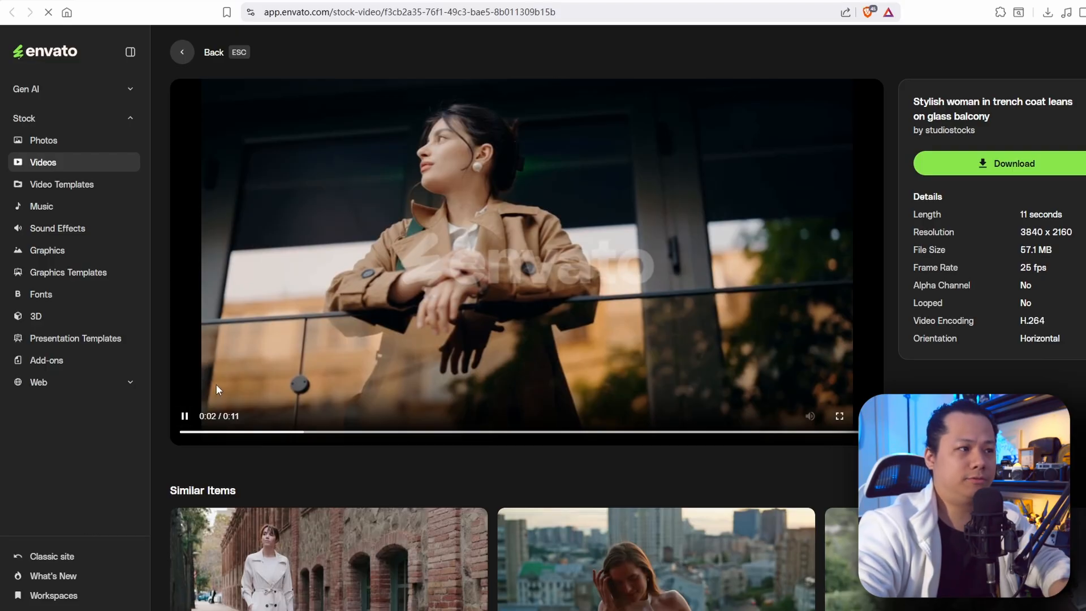
click(246, 352)
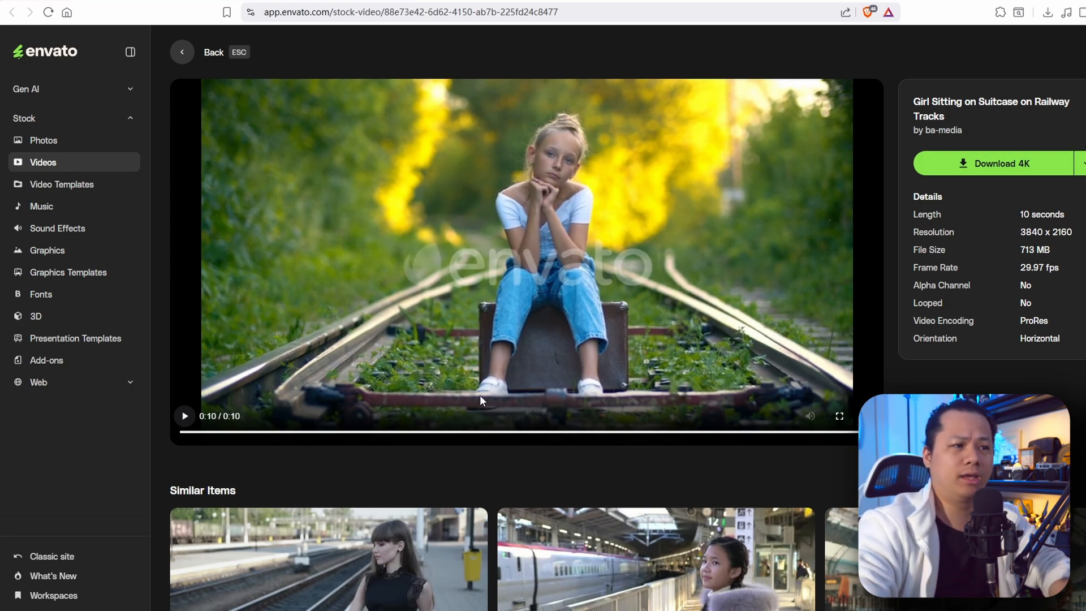
click(185, 416)
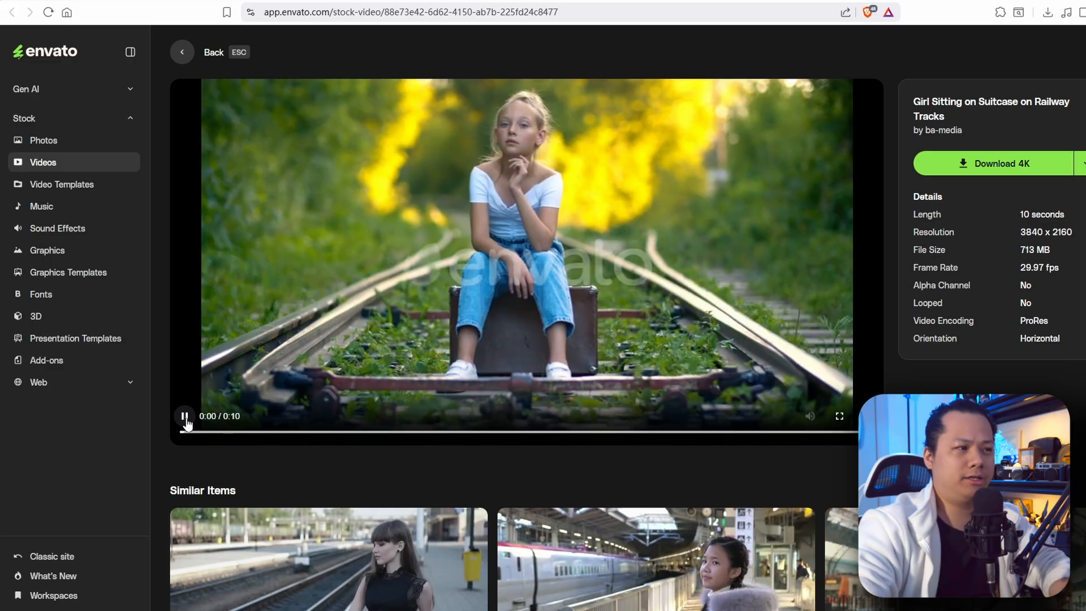